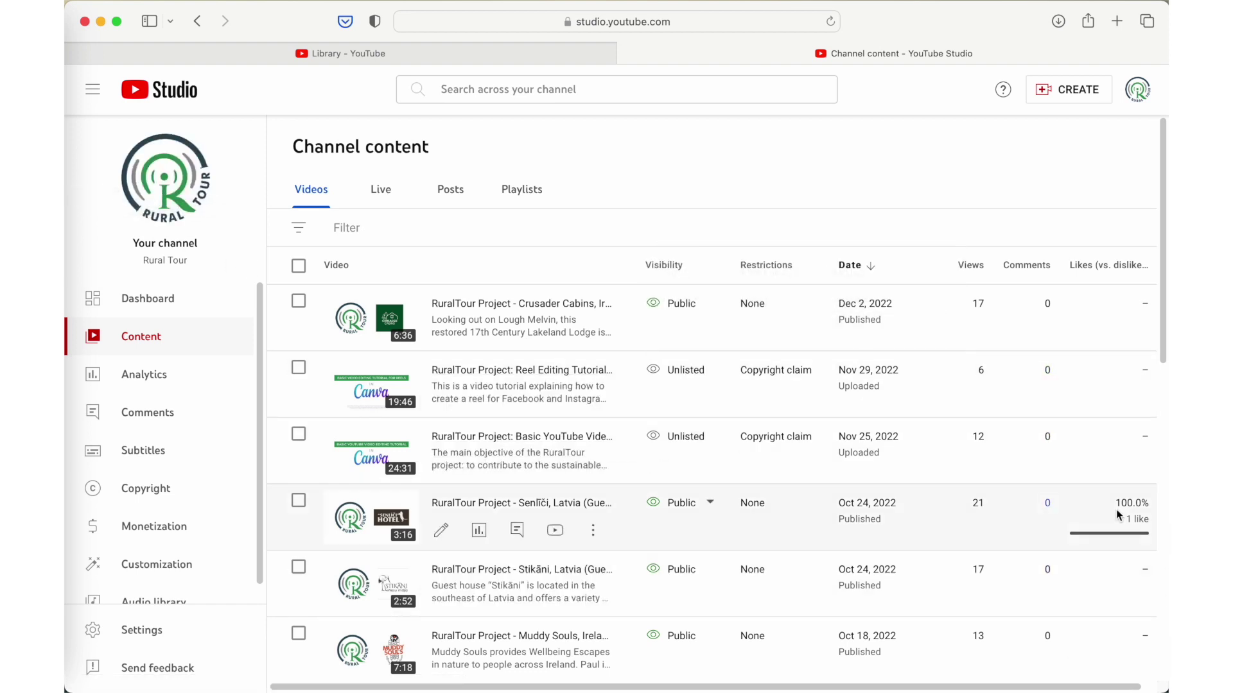
# Step: Upload the video file Muddy Soul's Mount Errigal Hike.mp4 from the Muddy Soul's folder to the channel
pyautogui.moveTo(1088, 448)
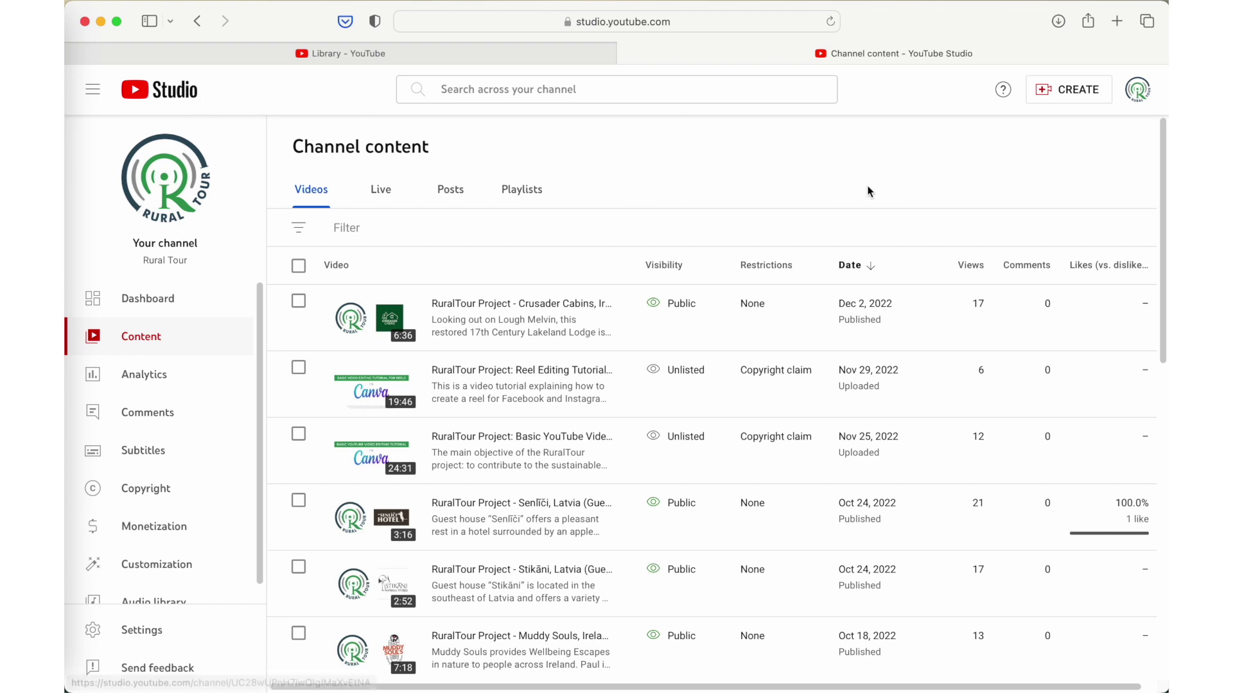
pyautogui.click(1085, 96)
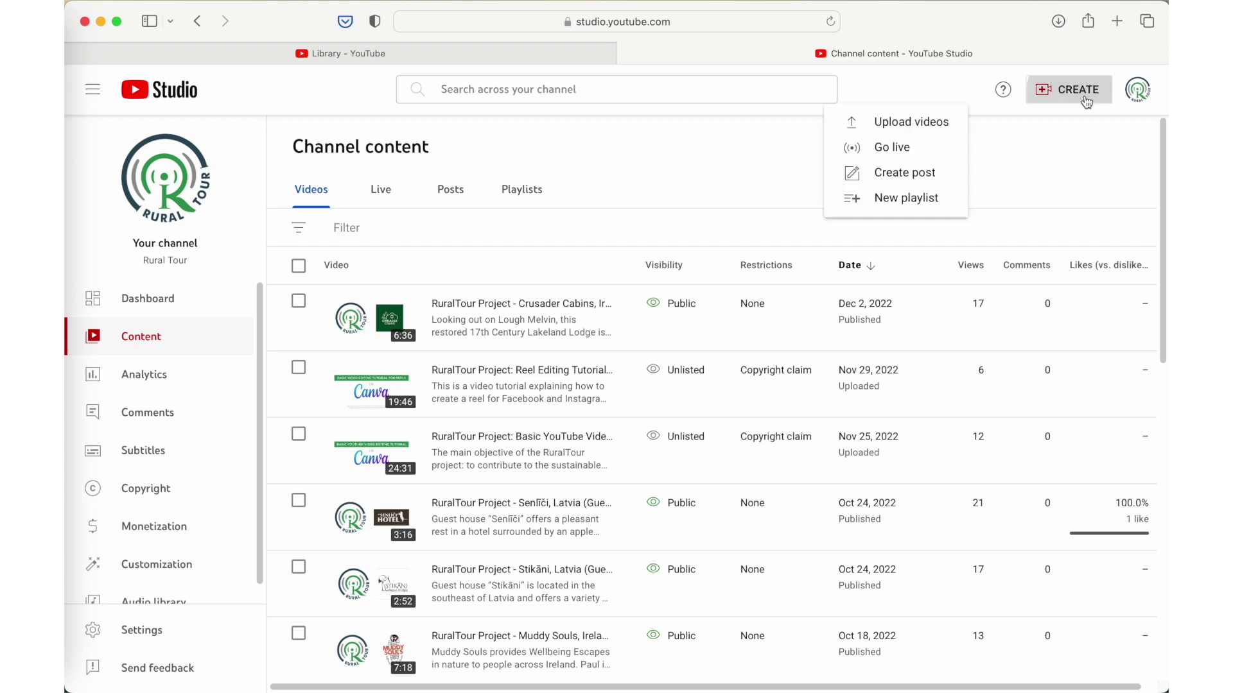
pyautogui.click(909, 131)
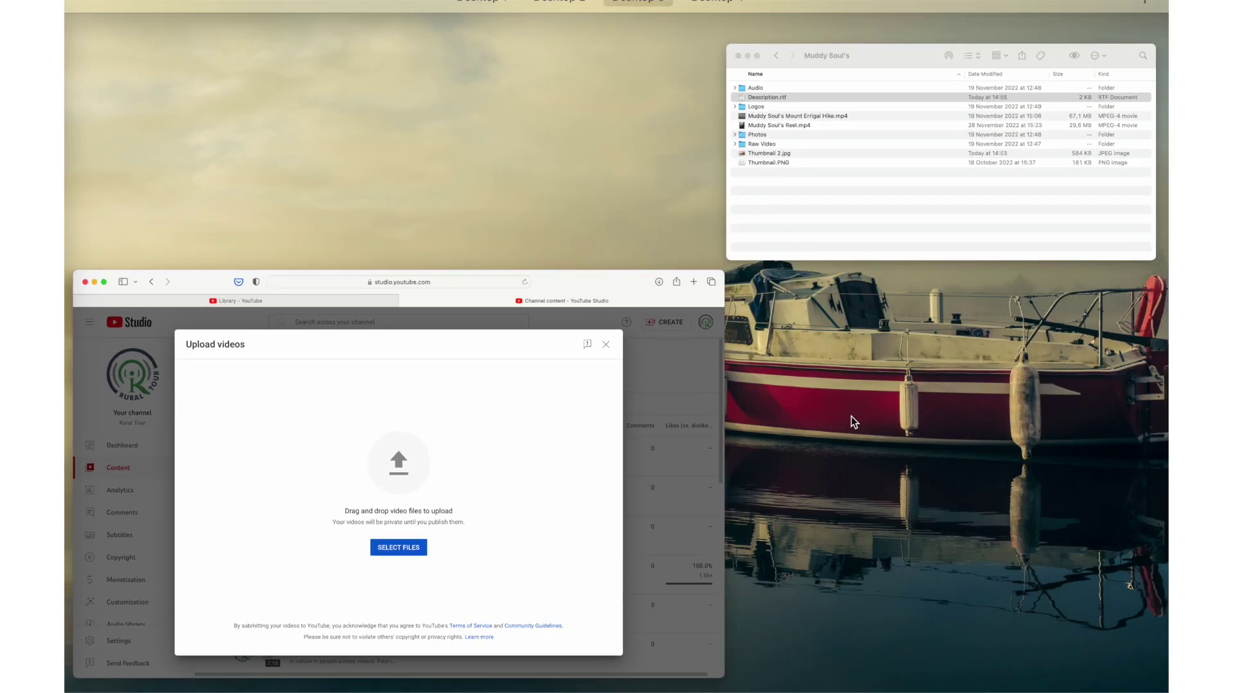
pyautogui.click(891, 164)
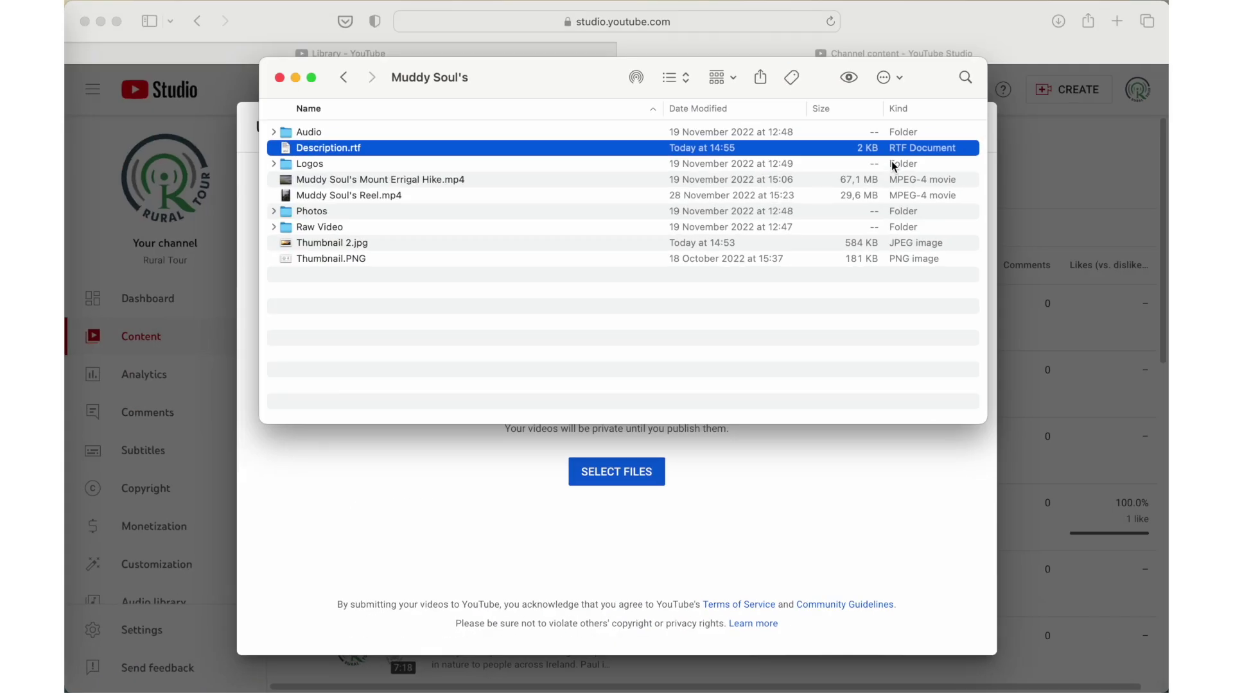
pyautogui.click(416, 182)
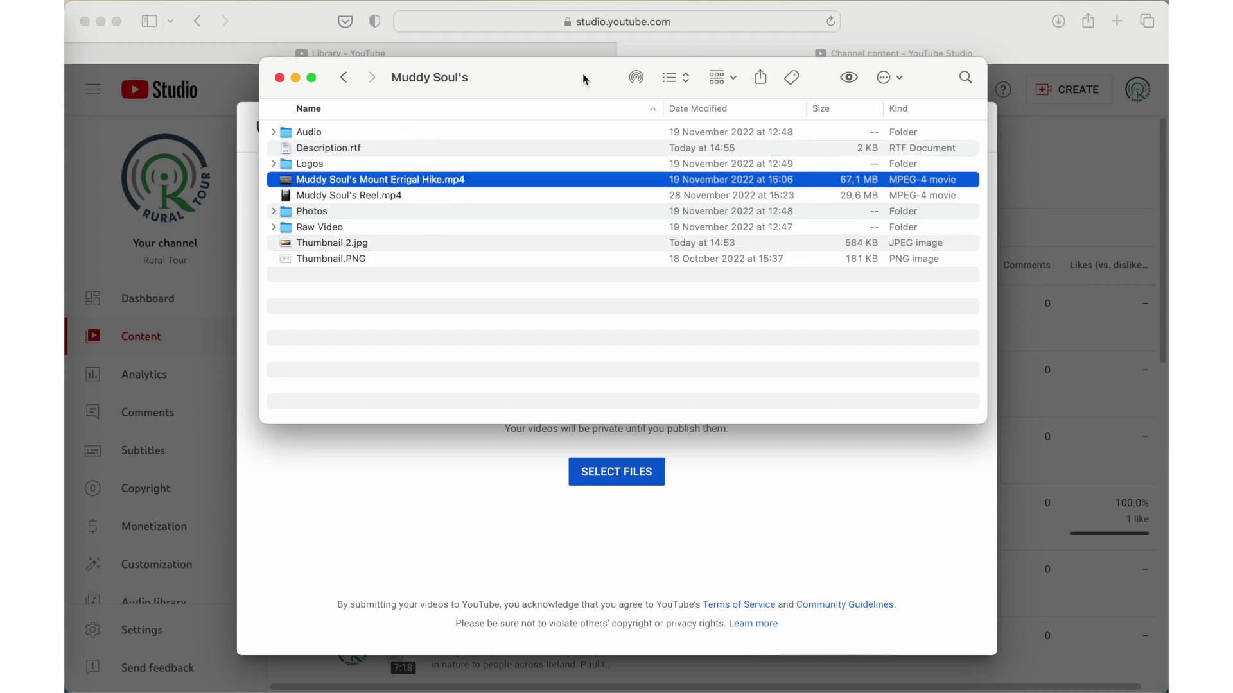
pyautogui.moveTo(583, 73); pyautogui.dragTo(803, 74)
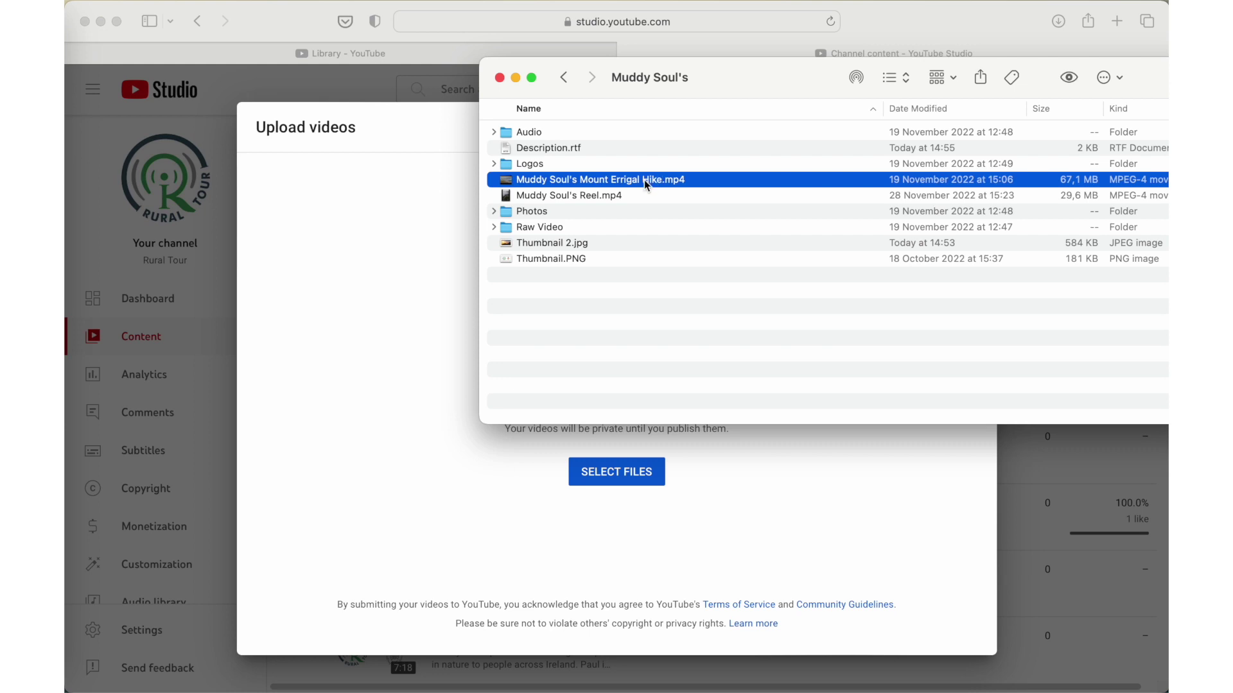
pyautogui.moveTo(645, 180); pyautogui.dragTo(524, 481)
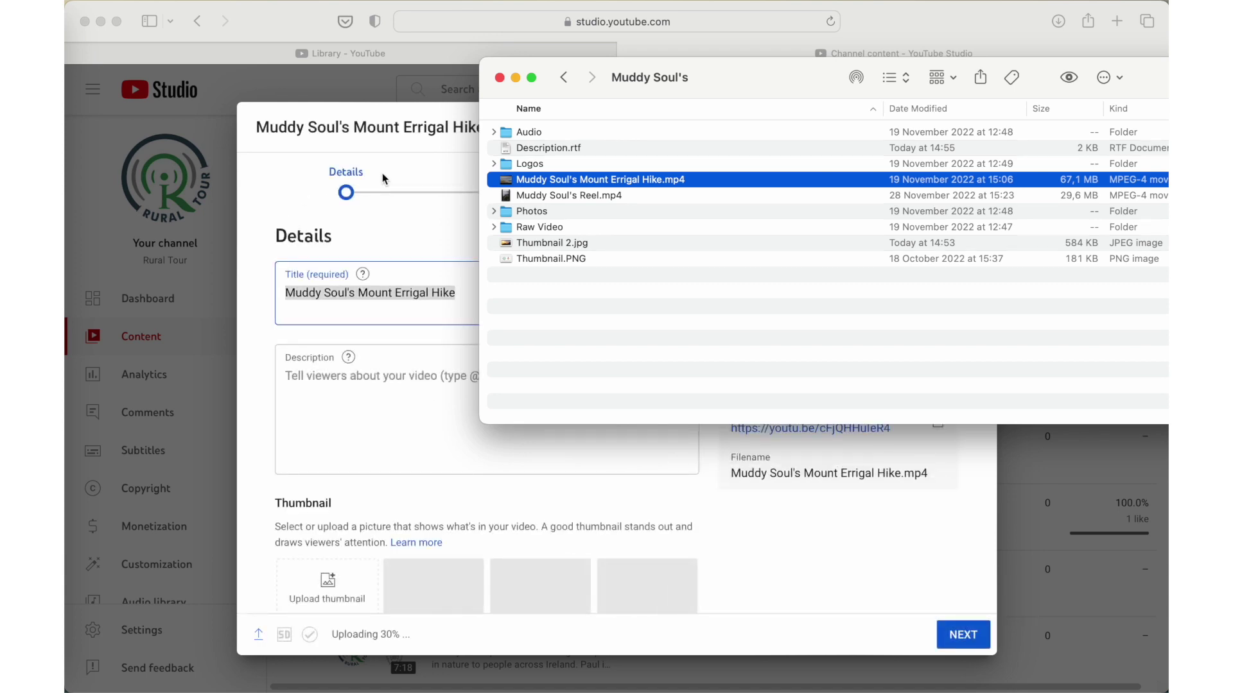
pyautogui.click(385, 177)
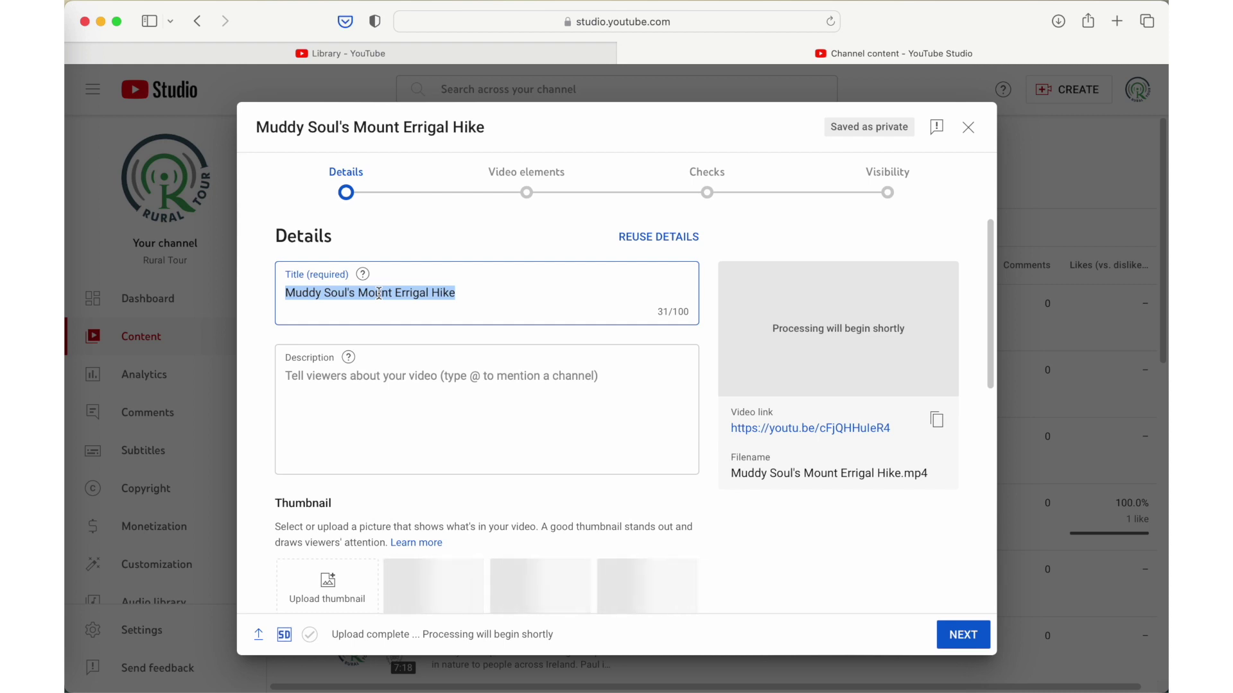
# Step: Set the video title to "RuralTour Project - Muddy Soul's, Ireland (Adventure Guide)"
pyautogui.write('T')
pyautogui.press('BackSpace')
pyautogui.write('Rur')
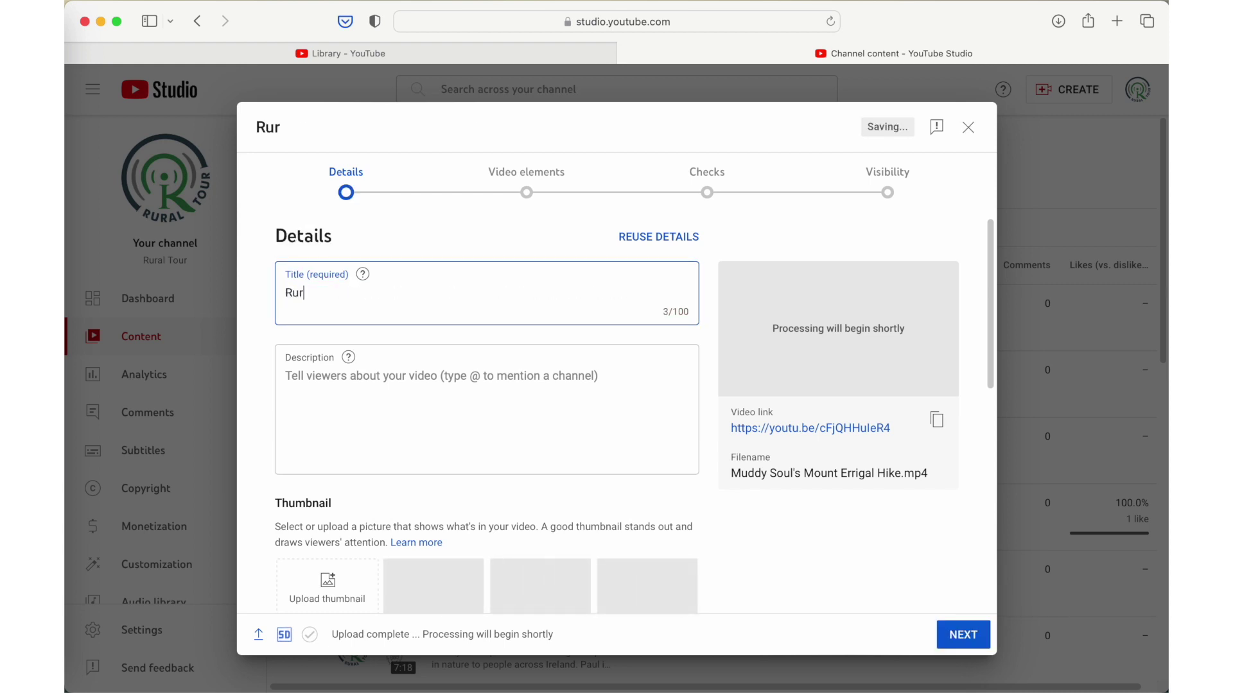
pyautogui.write('alTour ')
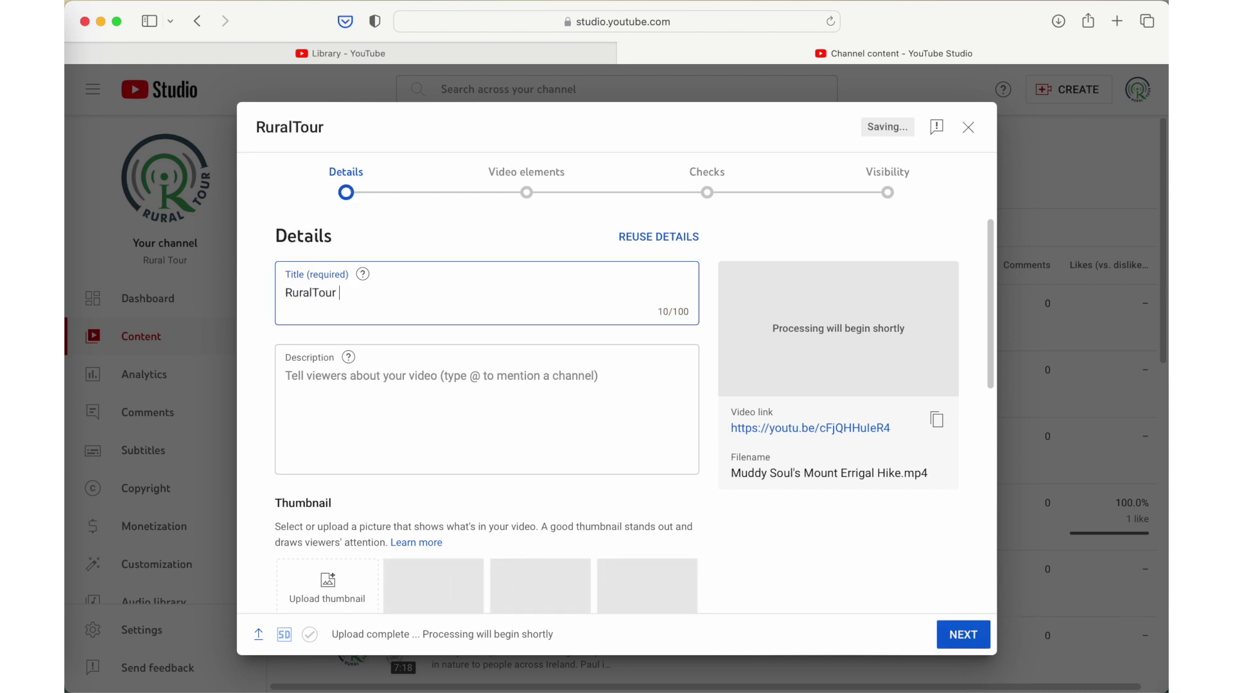
pyautogui.write('Project')
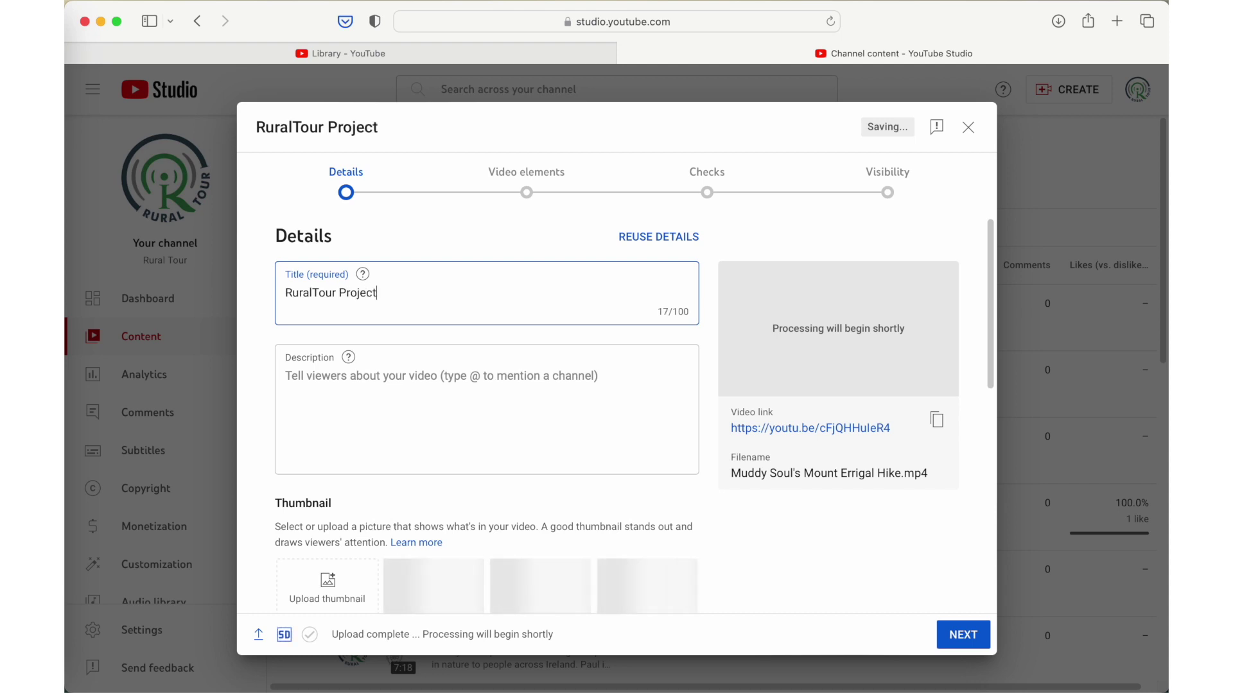
pyautogui.write(" - Muddy'")
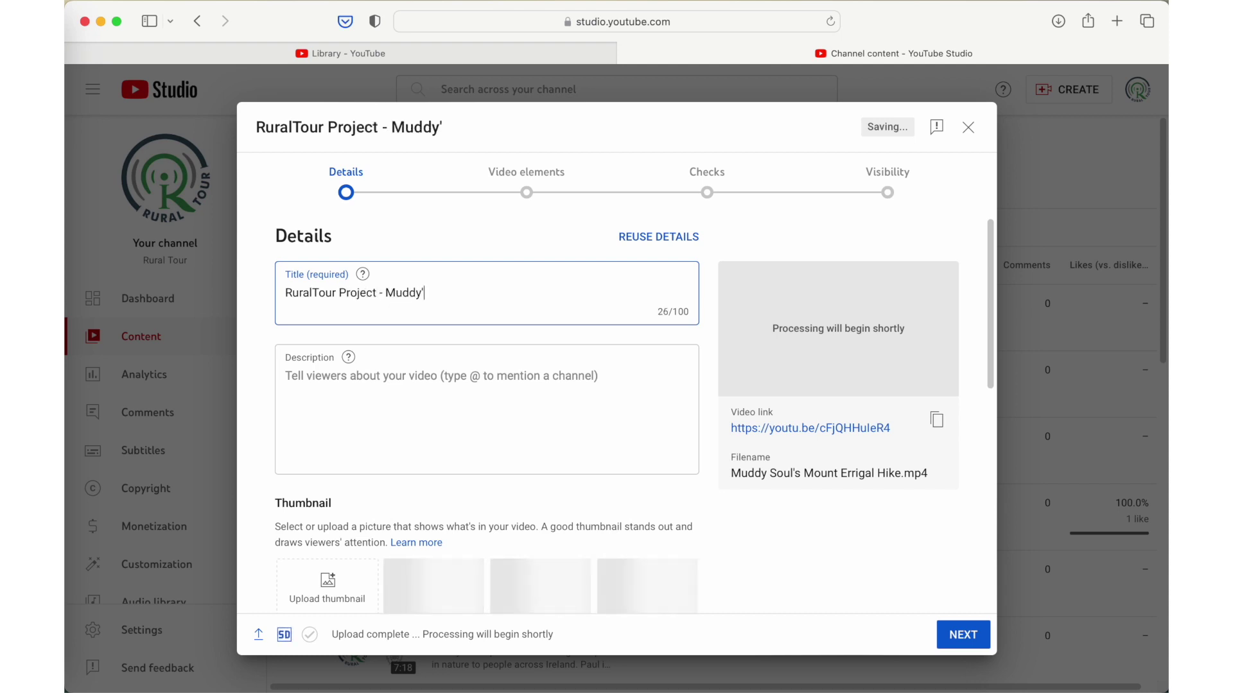
pyautogui.press('BackSpace')
pyautogui.write("Suul's")
pyautogui.write(', Irela')
pyautogui.write('nd (Adventure Guide)')
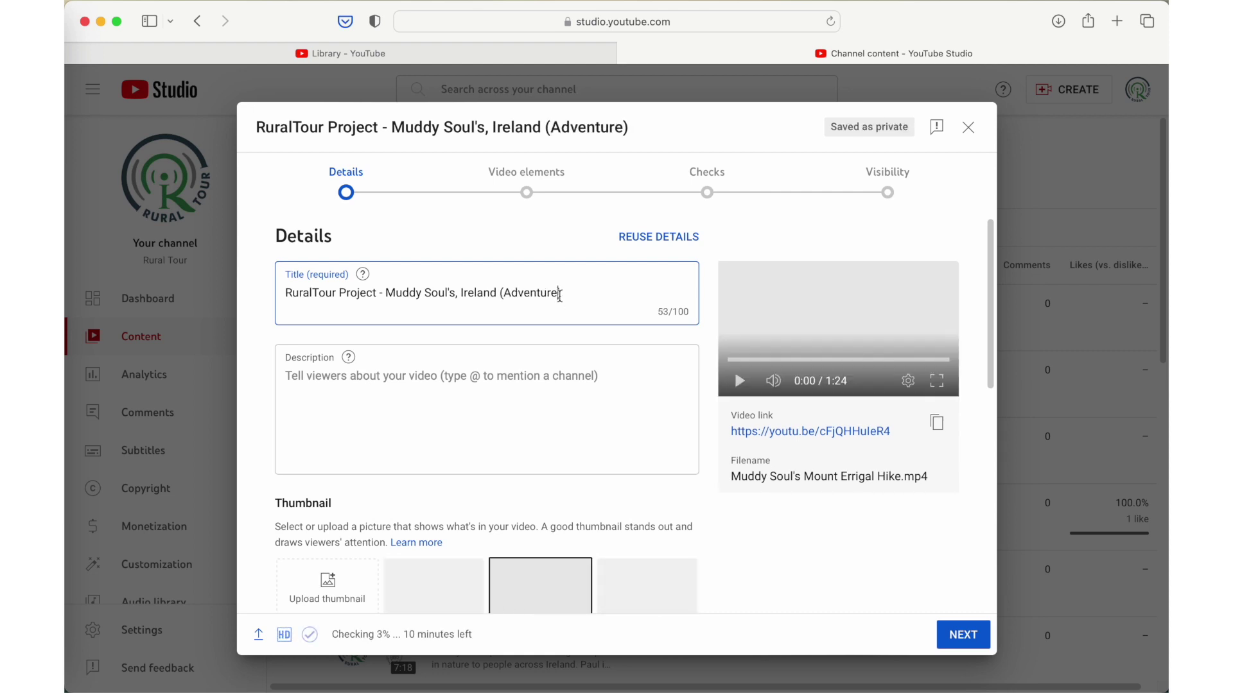
# Step: Review the copyright check and the video elements options, and return to the empty description field in the details
pyautogui.click(469, 401)
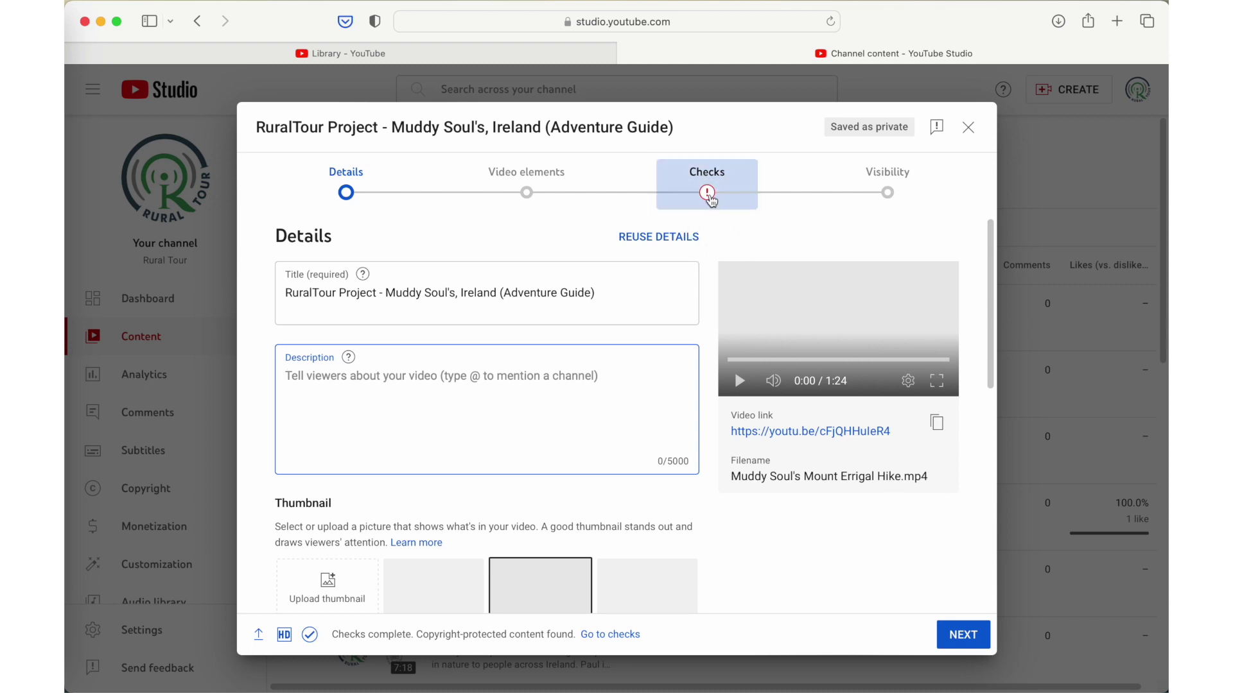
pyautogui.click(708, 203)
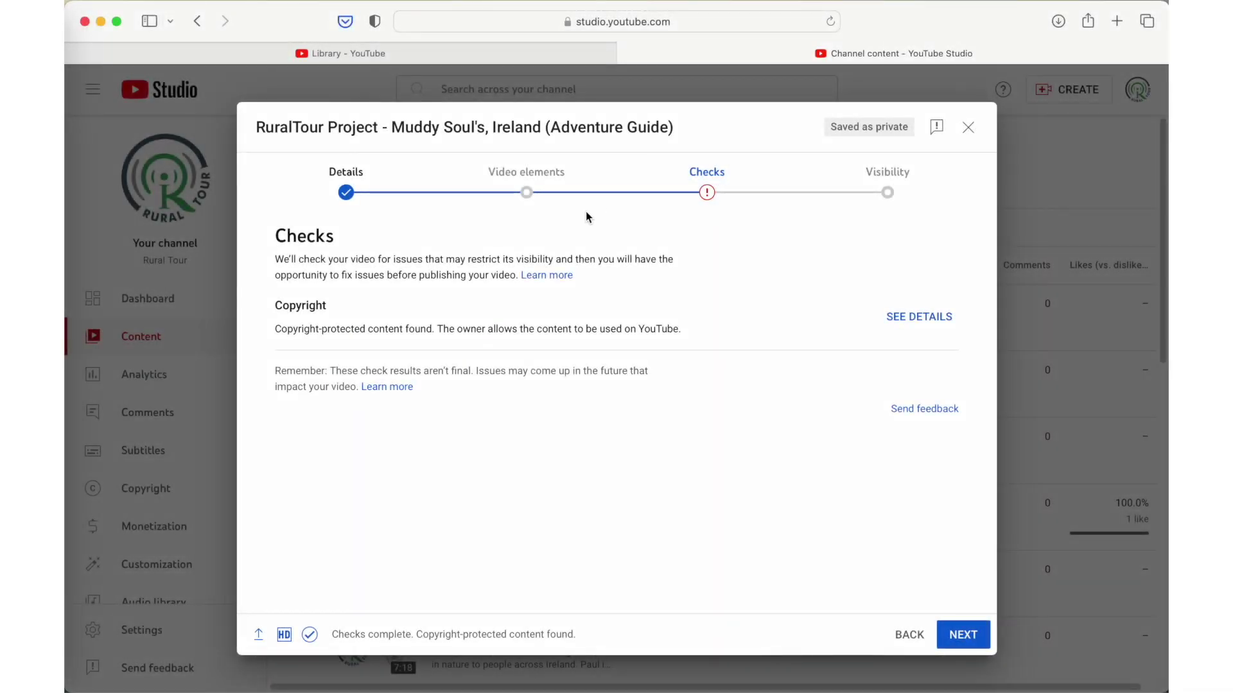
pyautogui.click(527, 193)
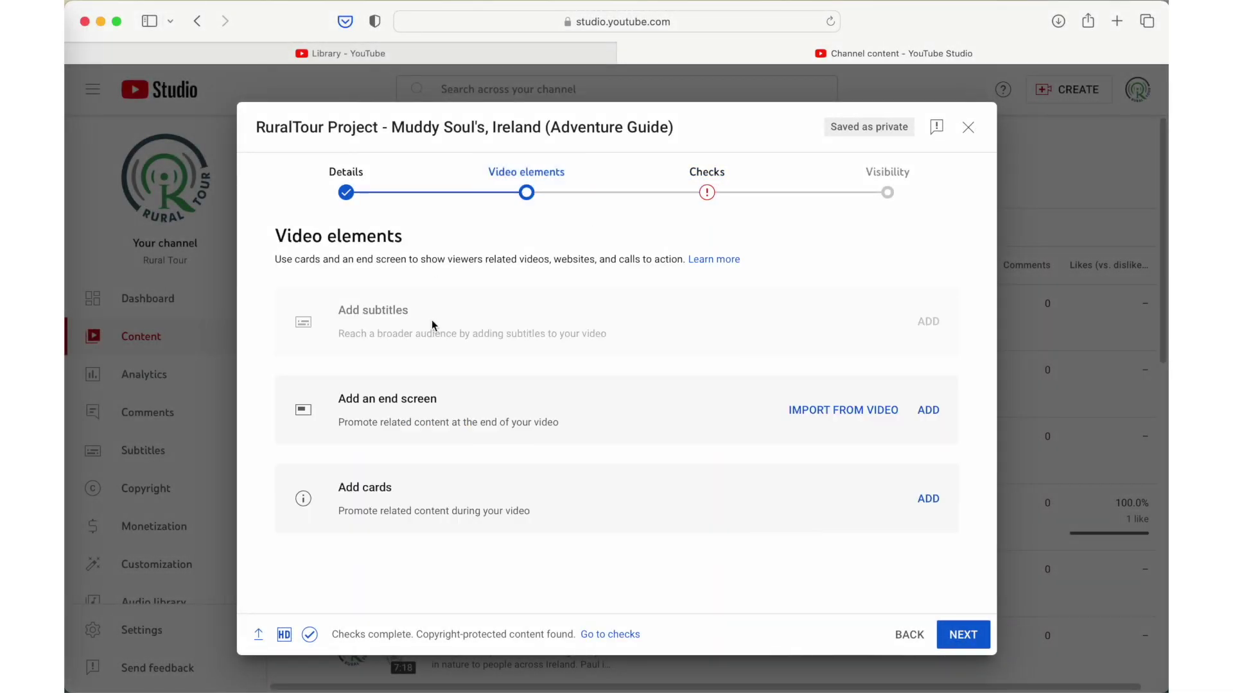
pyautogui.click(360, 196)
pyautogui.click(515, 388)
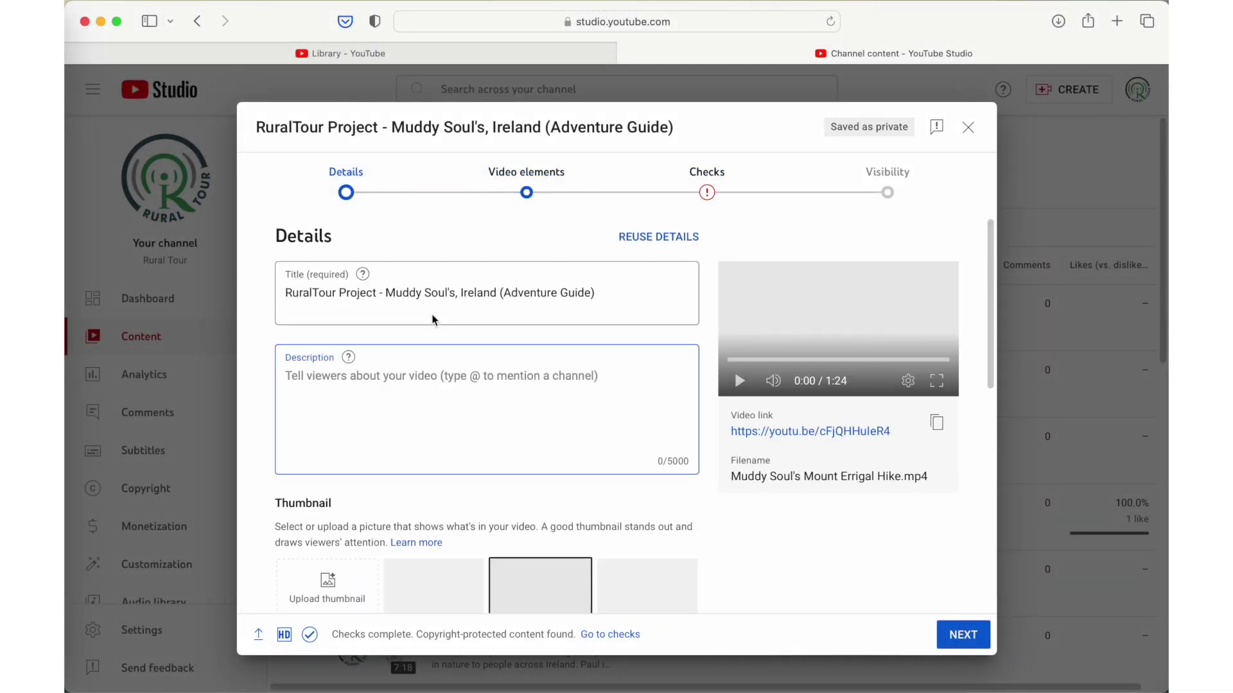
pyautogui.click(413, 294)
pyautogui.click(551, 385)
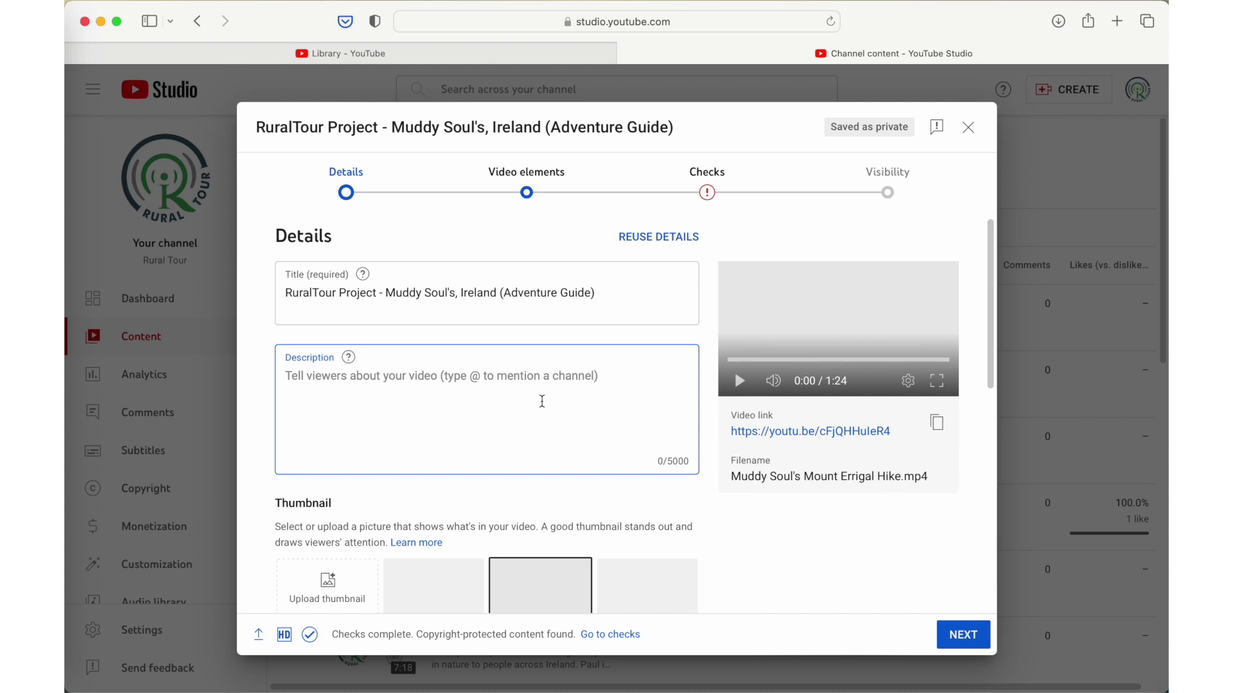
# Step: Open Description.rtf from the Muddy Soul's folder
pyautogui.press('super+Tab')
pyautogui.doubleClick(565, 133)
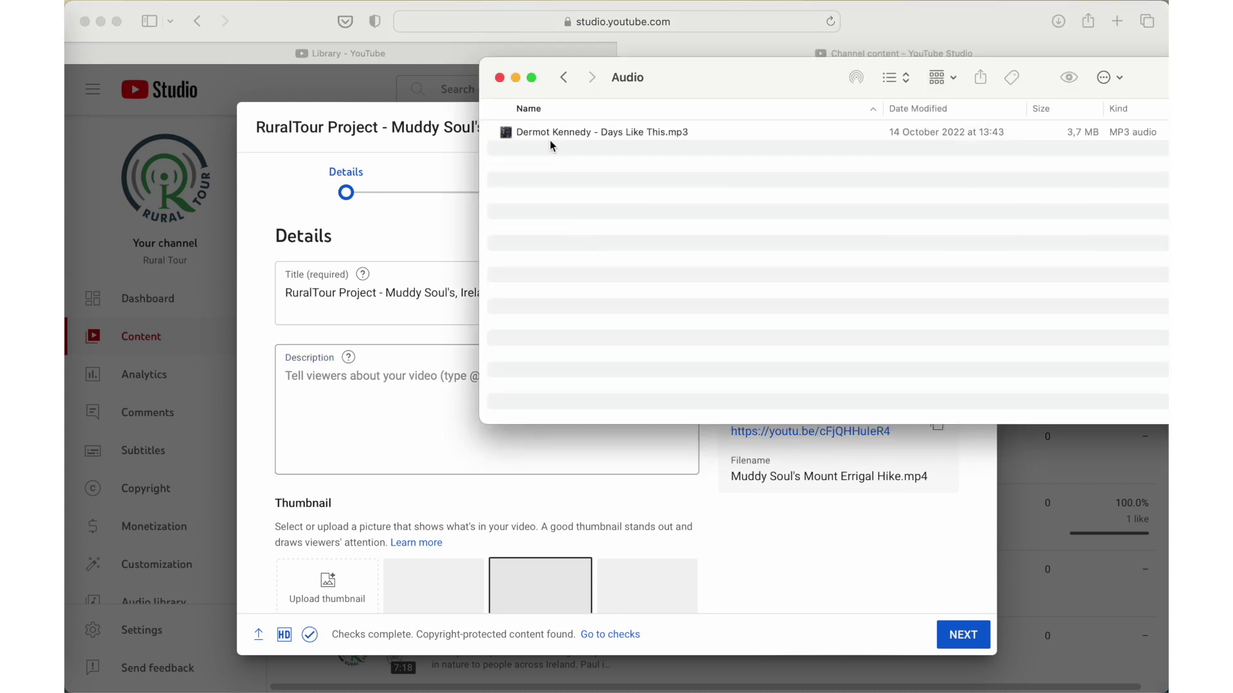
pyautogui.click(564, 77)
pyautogui.doubleClick(576, 152)
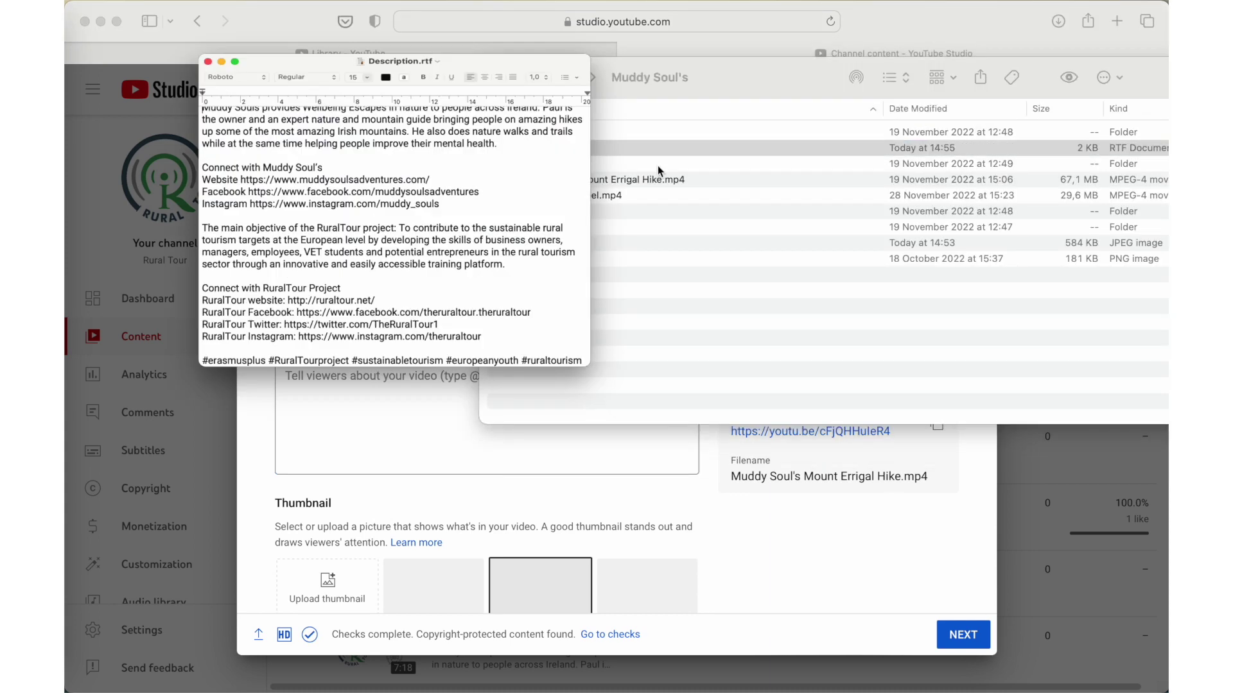
pyautogui.scroll(1, 334, 234)
pyautogui.scroll(-1, 334, 235)
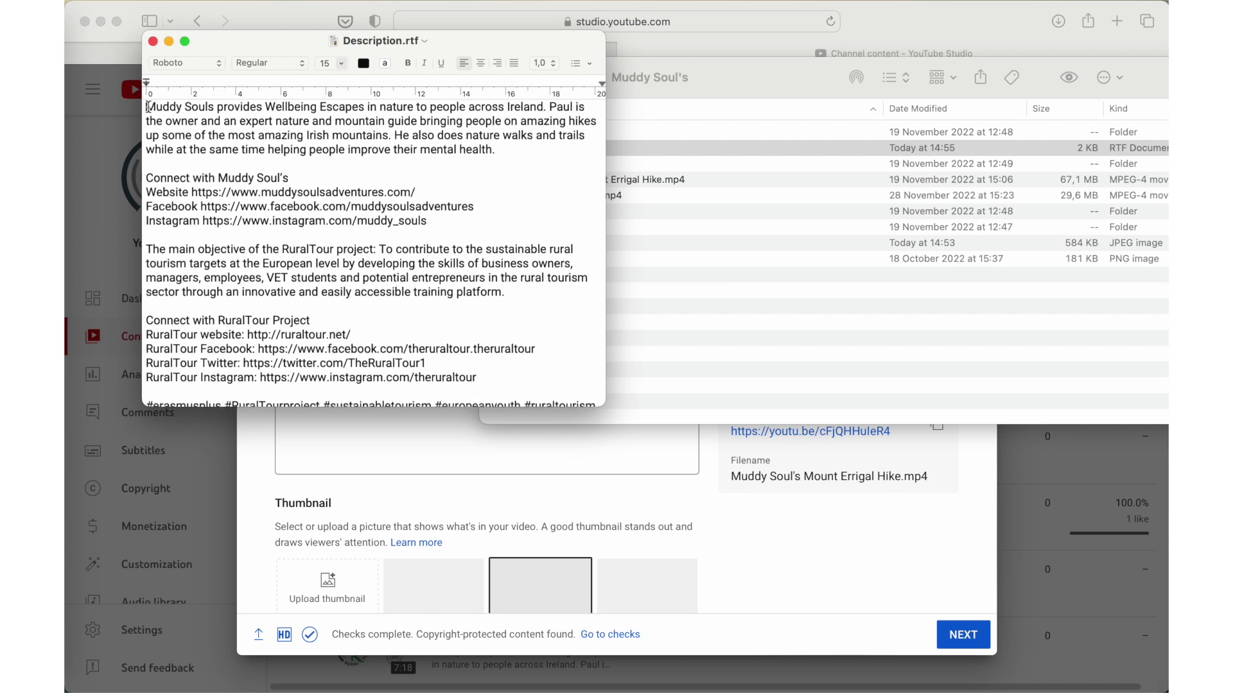
# Step: Copy the Muddy Souls introduction and its website, Facebook and Instagram links from Description.rtf into the video description
pyautogui.moveTo(147, 108); pyautogui.dragTo(475, 216)
pyautogui.press('super+c')
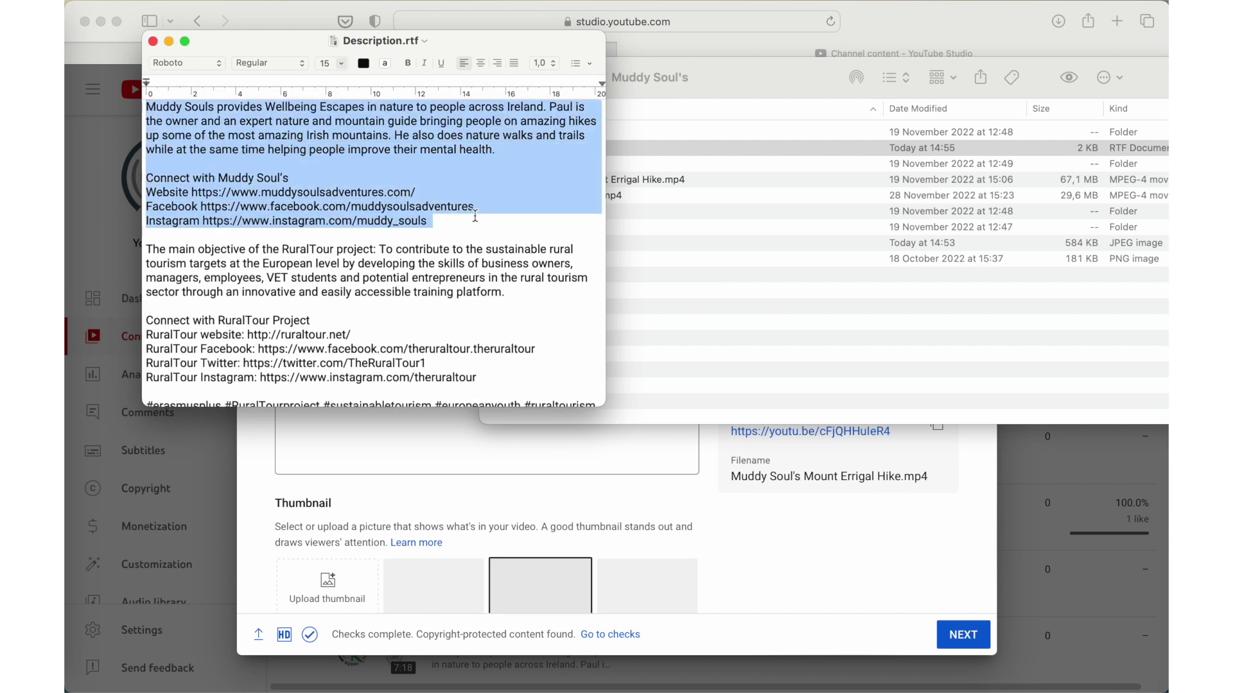
pyautogui.click(436, 453)
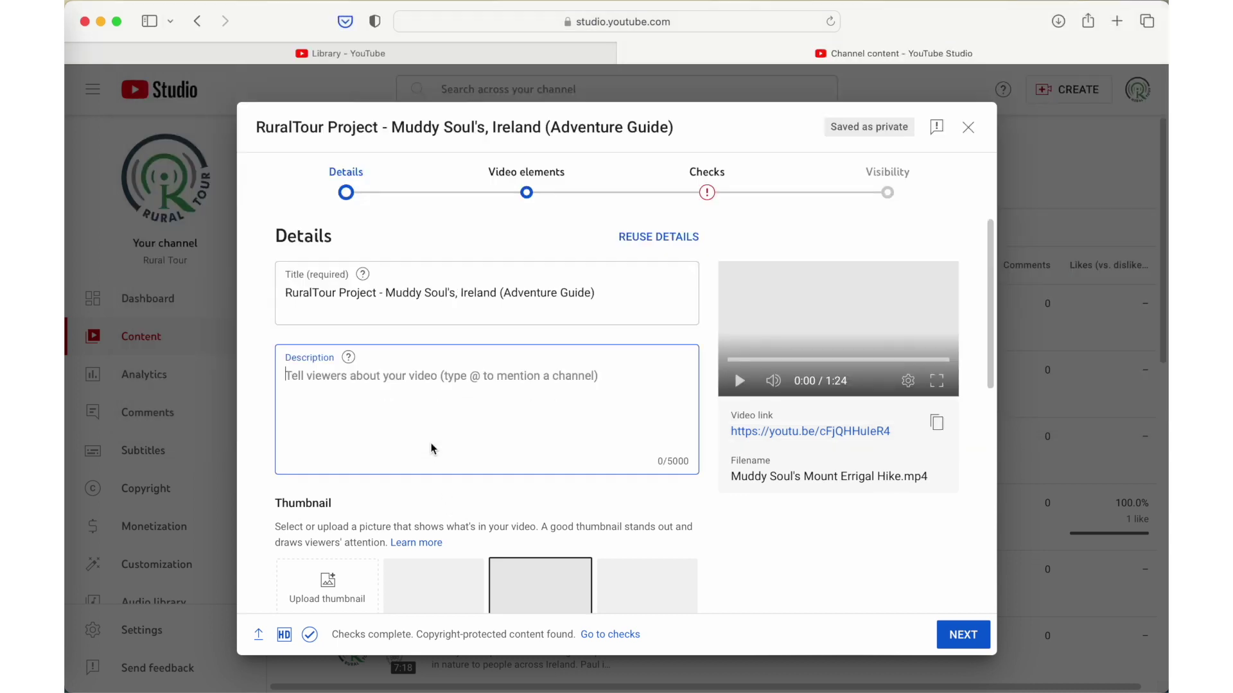
pyautogui.click(395, 371)
pyautogui.press('super+v')
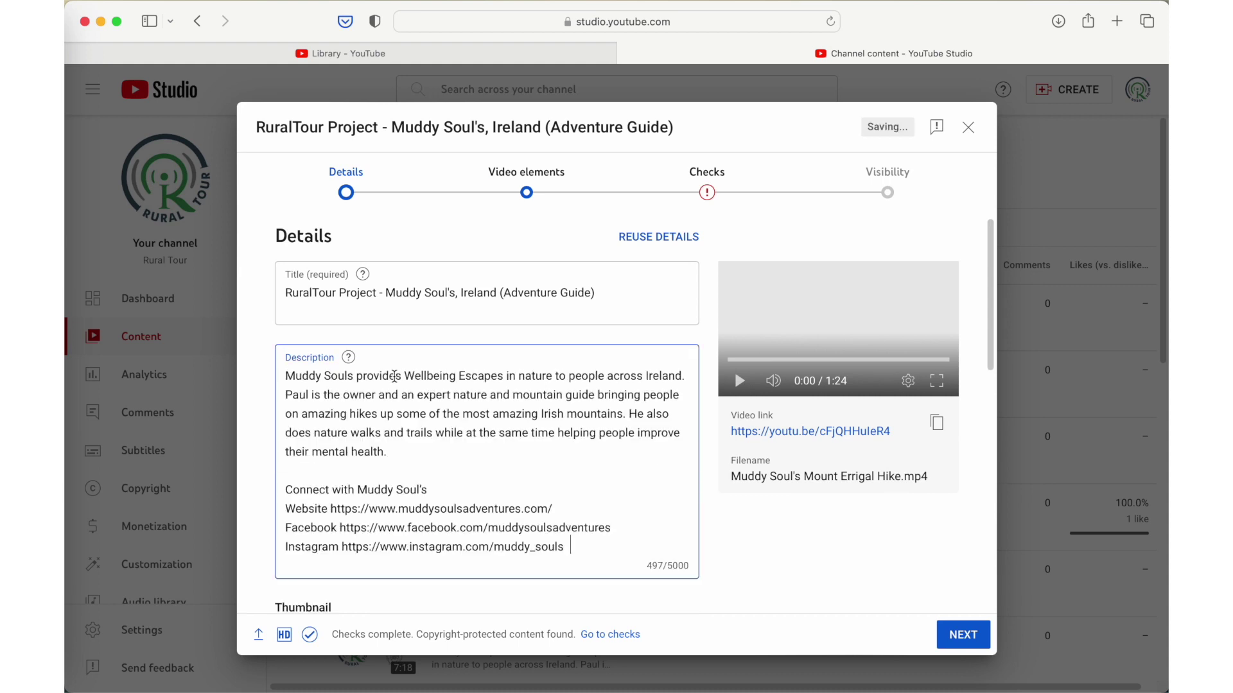
# Step: Add two line breaks after the Muddy Souls Instagram link at the end of the description
pyautogui.click(596, 296)
pyautogui.scroll(-1, 449, 482)
pyautogui.click(565, 496)
pyautogui.press('Return')
pyautogui.press('Return')
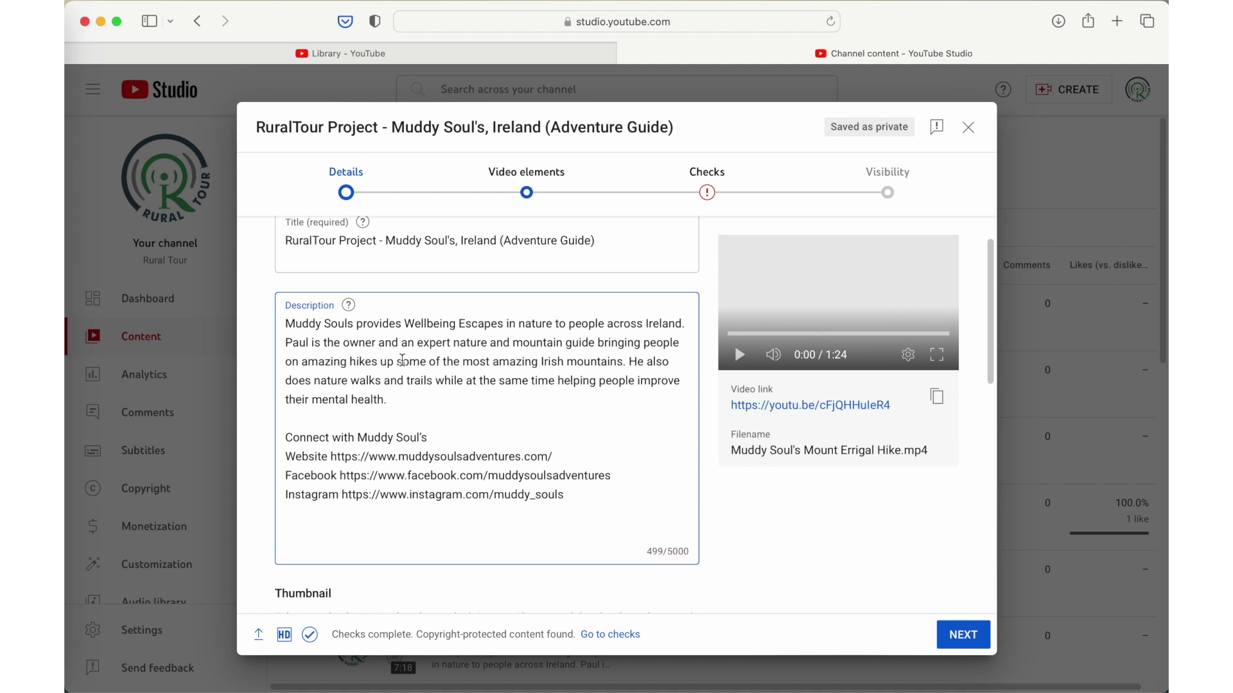
# Step: Copy the RuralTour objective paragraph and the project's contact links from Description.rtf to the end of the video description
pyautogui.scroll(1, 403, 360)
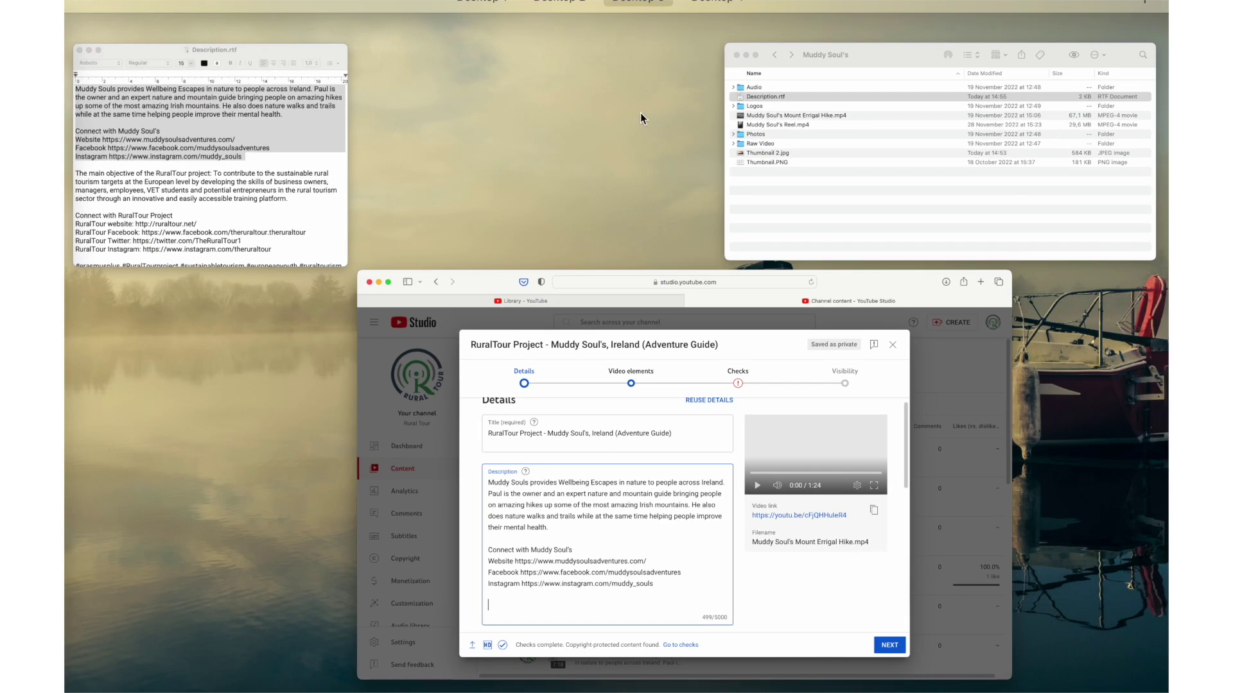
pyautogui.moveTo(69, 42); pyautogui.dragTo(244, 114)
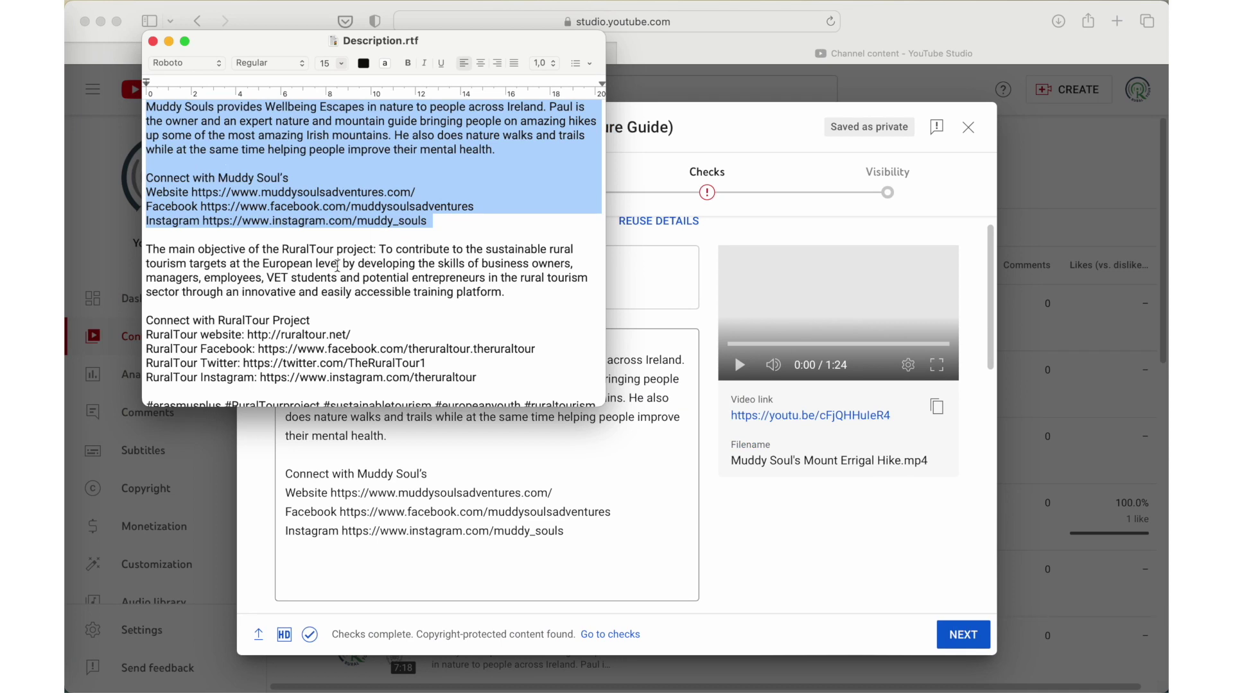
pyautogui.click(149, 248)
pyautogui.moveTo(148, 248); pyautogui.dragTo(478, 374)
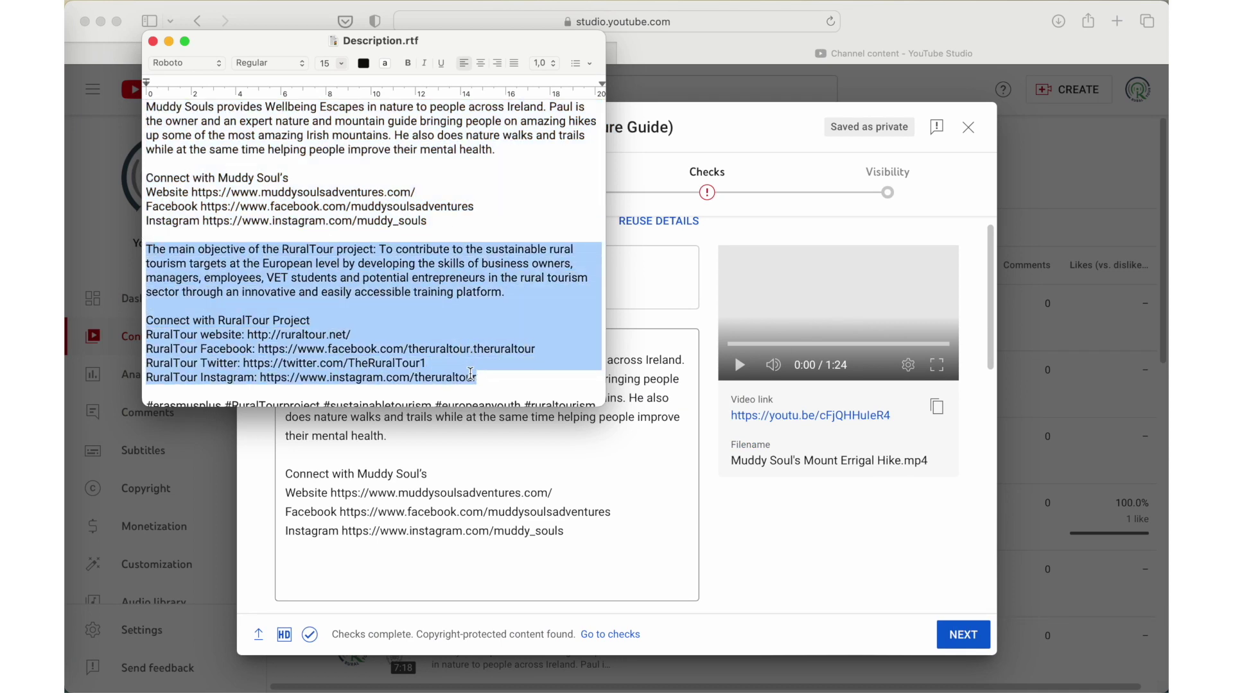
pyautogui.press('super+c')
pyautogui.press('super+Tab')
pyautogui.click(423, 561)
pyautogui.press('super+v')
pyautogui.scroll(-1, 471, 556)
pyautogui.scroll(-3, 471, 556)
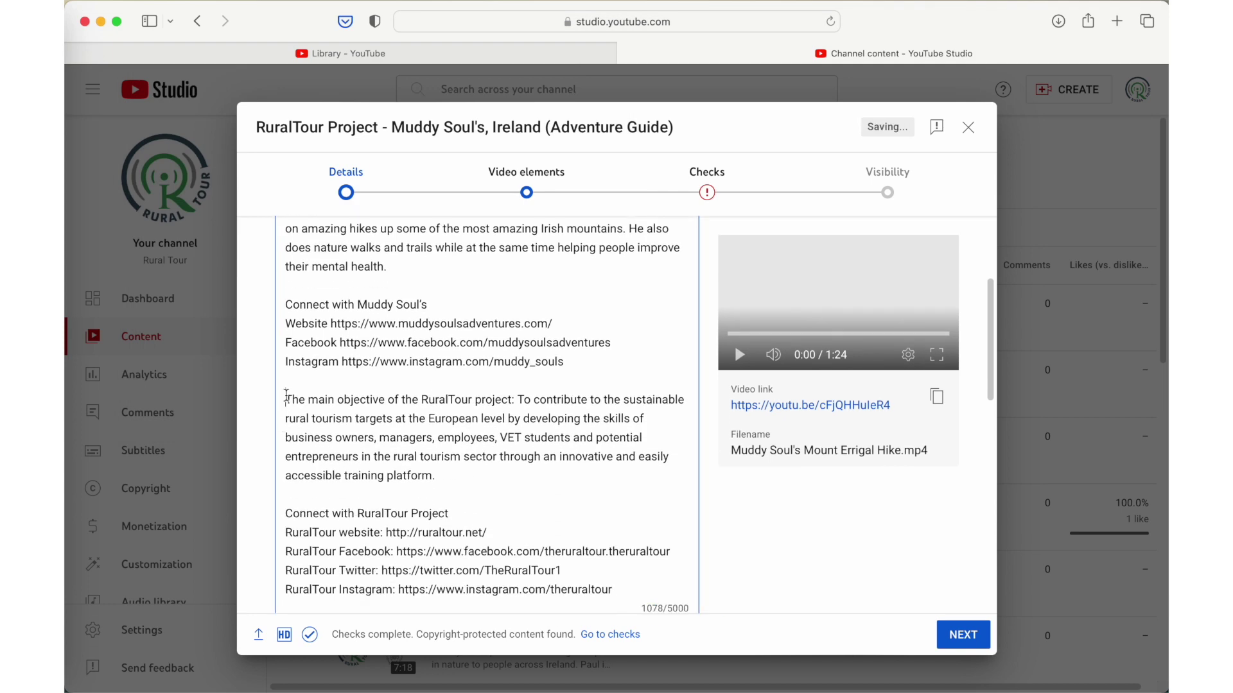
pyautogui.click(285, 399)
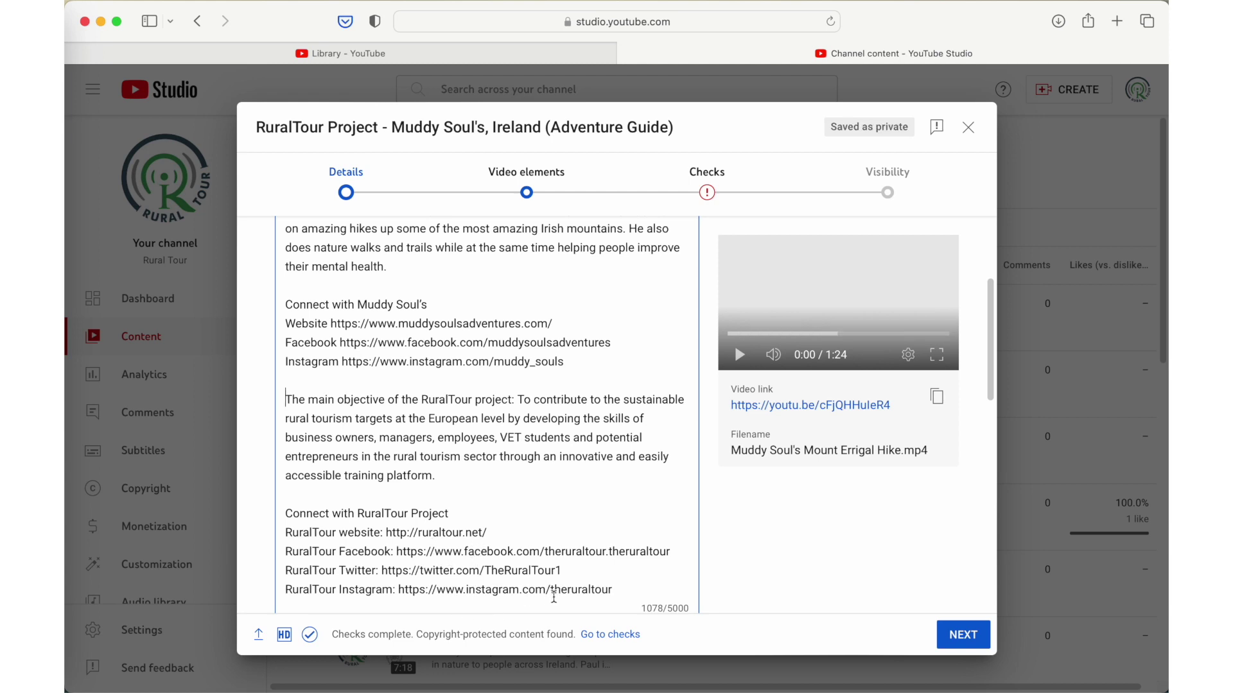
# Step: Add the hashtags #erasmusplus and #MuddySouls on a new line below the RuralTour Instagram link, leaving a blank line between
pyautogui.click(554, 598)
pyautogui.press('Return')
pyautogui.press('Return')
pyautogui.write('#era')
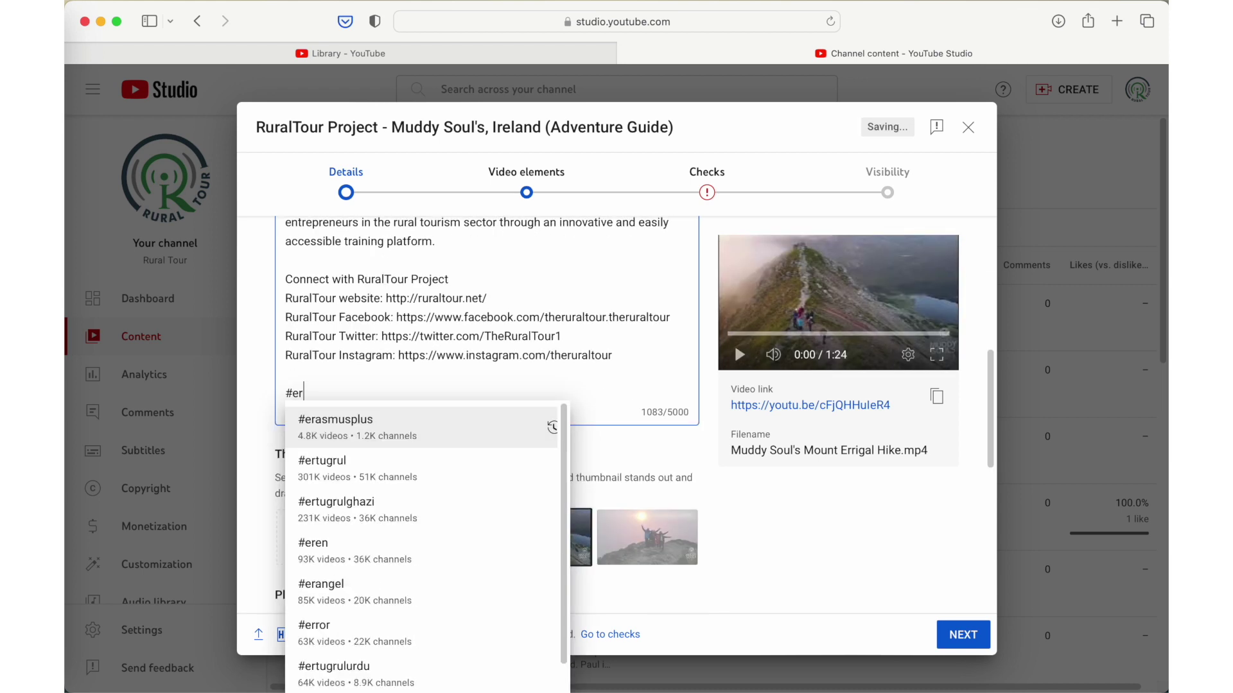
pyautogui.click(423, 428)
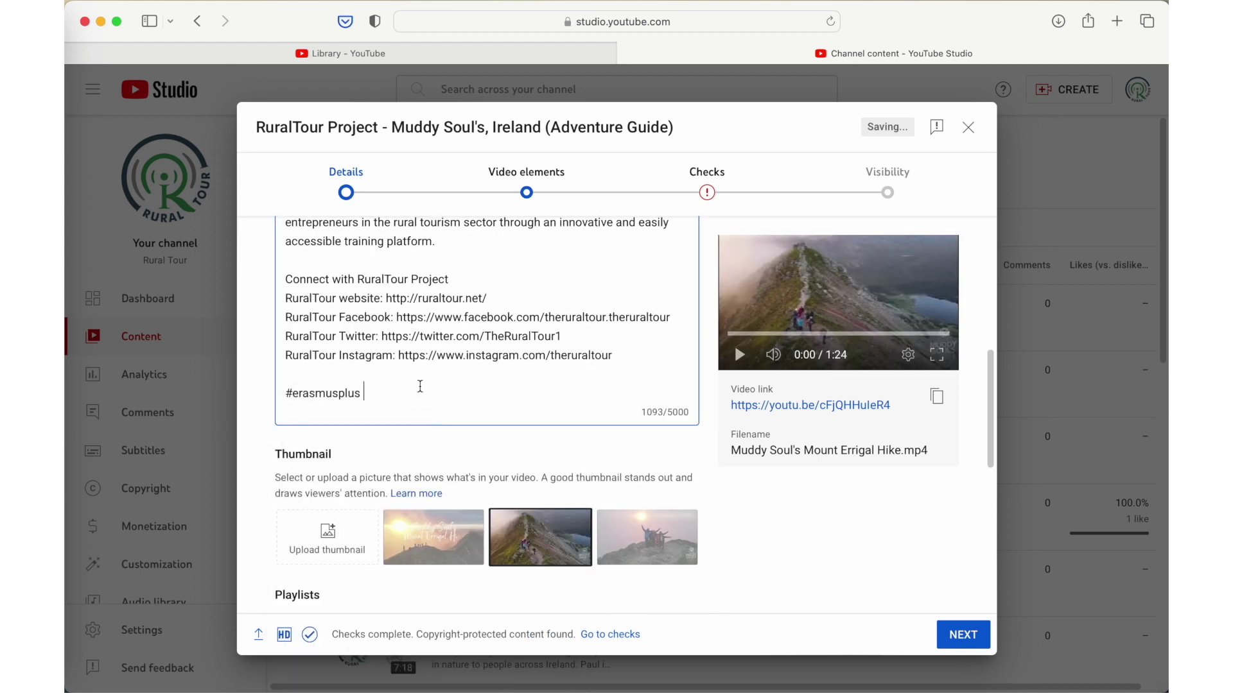
pyautogui.write('#Muddy')
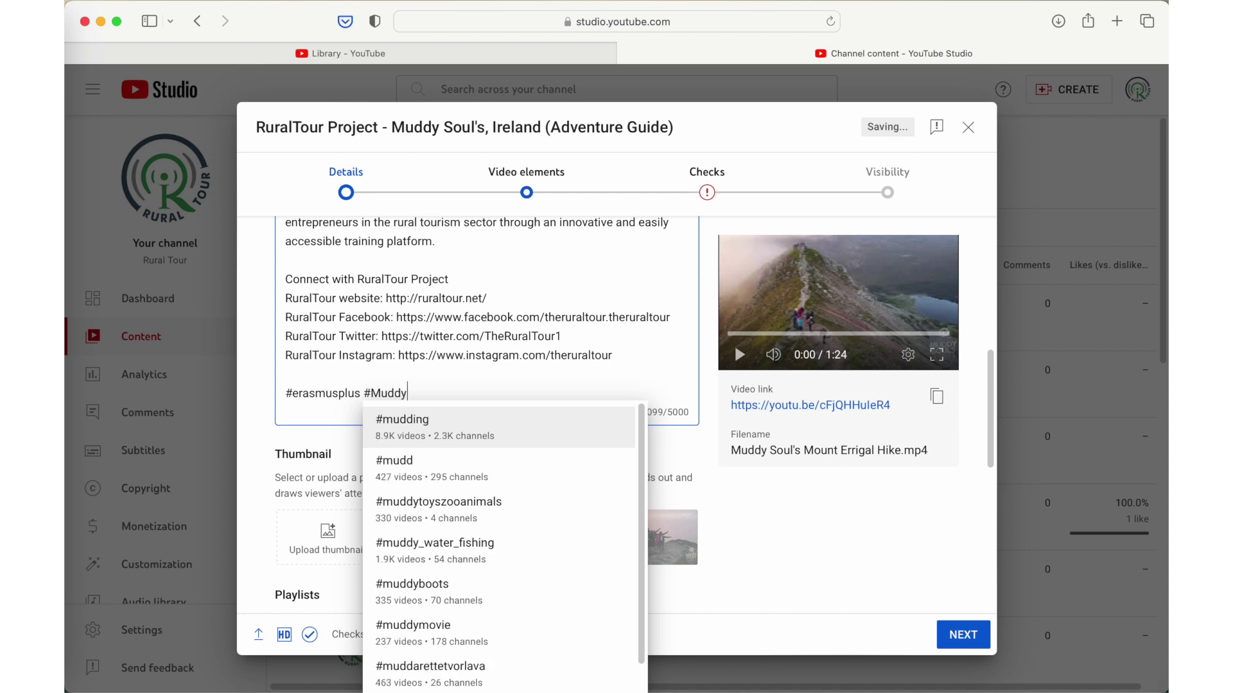
pyautogui.write('Souls')
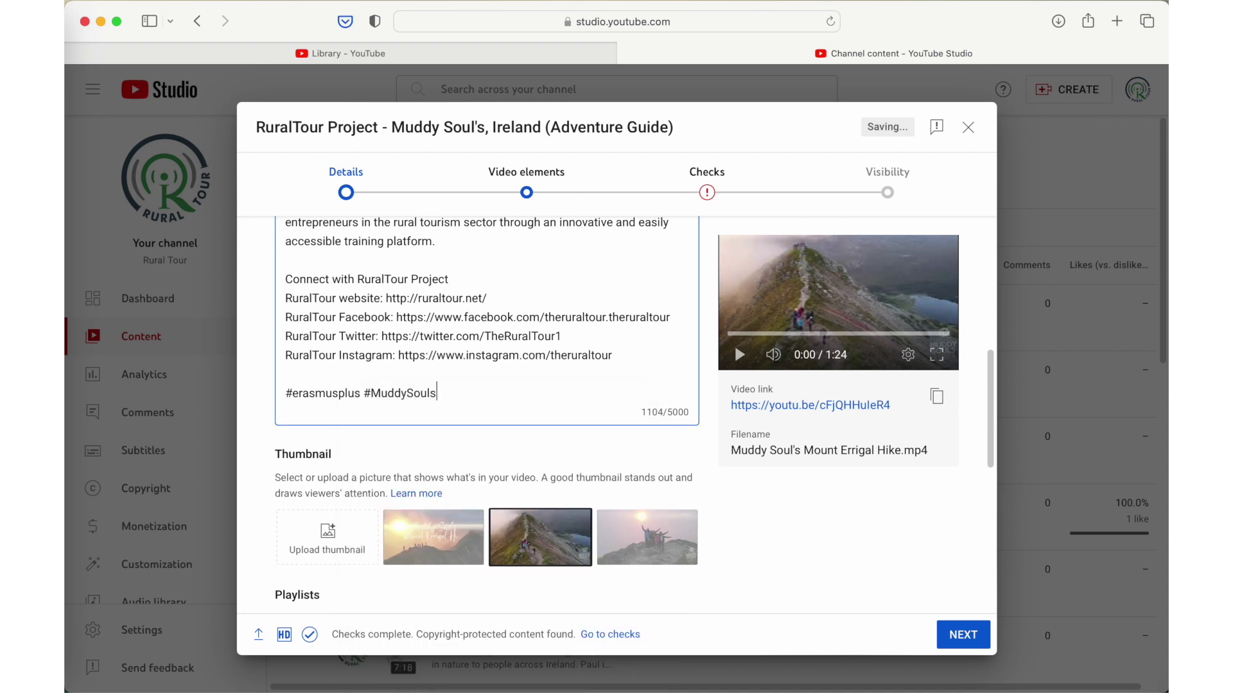
# Step: Add the suggested hashtags #ruraltourism and #ireland to the hashtag line at the end of the description
pyautogui.write(' #')
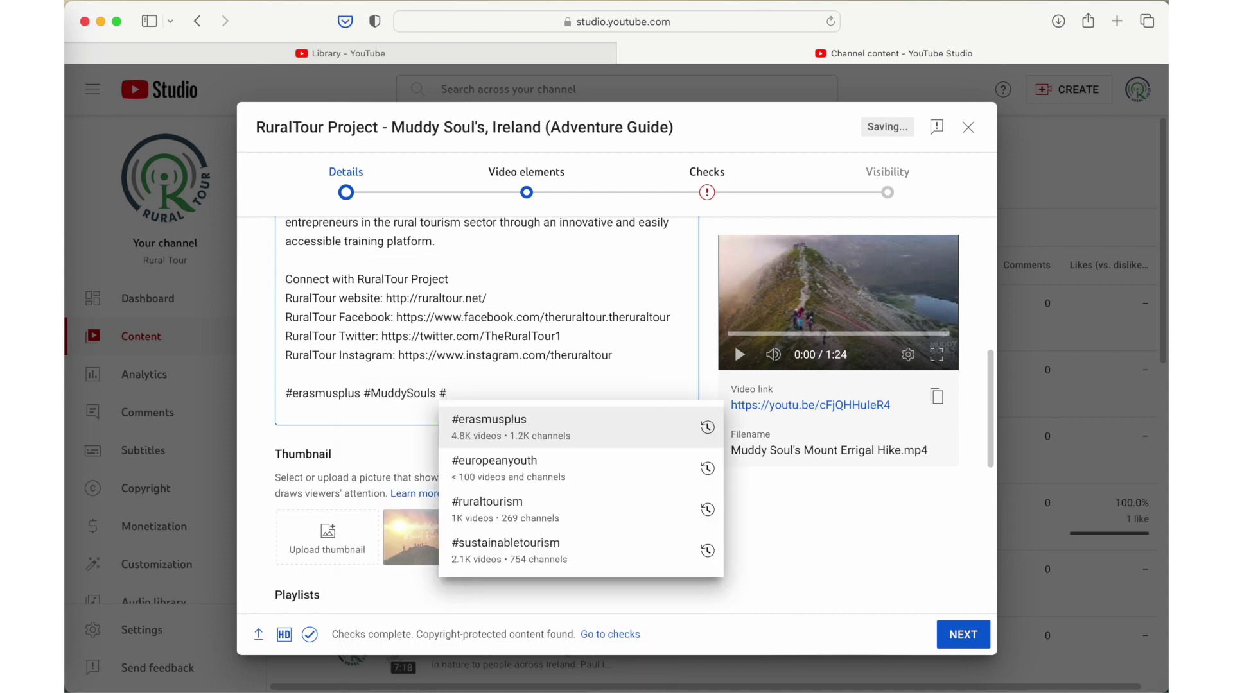
pyautogui.write('Rural')
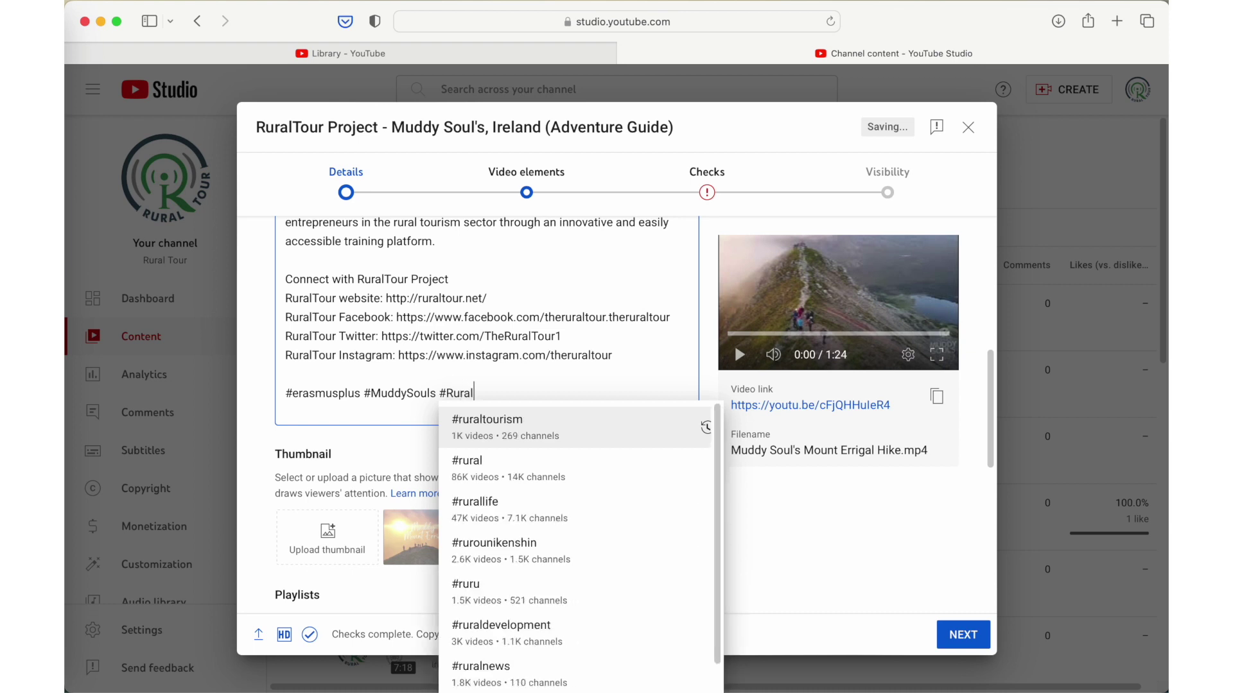
pyautogui.press('Return')
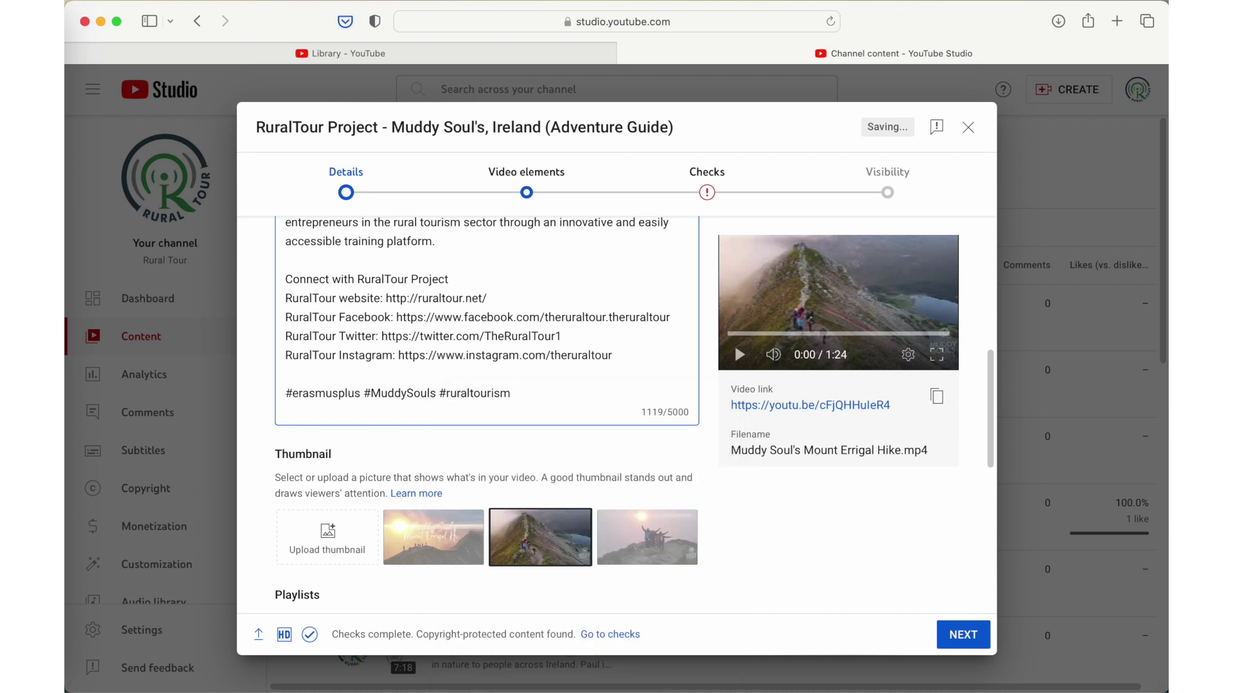
pyautogui.write('#')
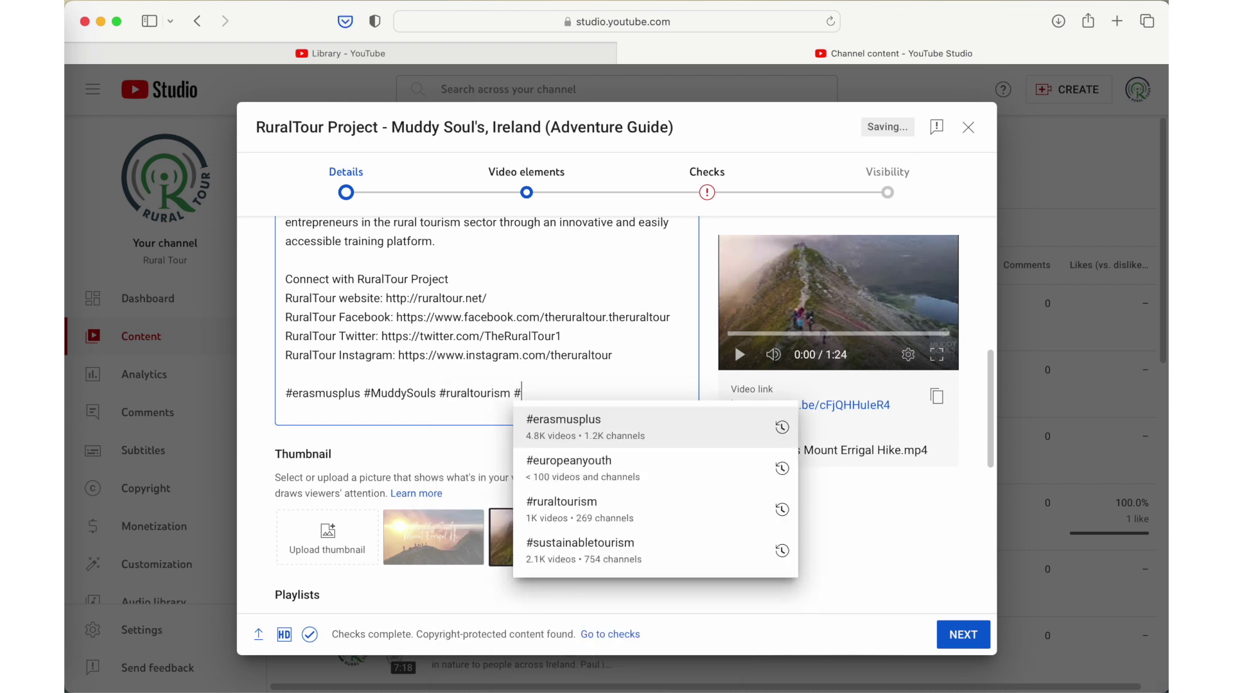
pyautogui.write('Ireland')
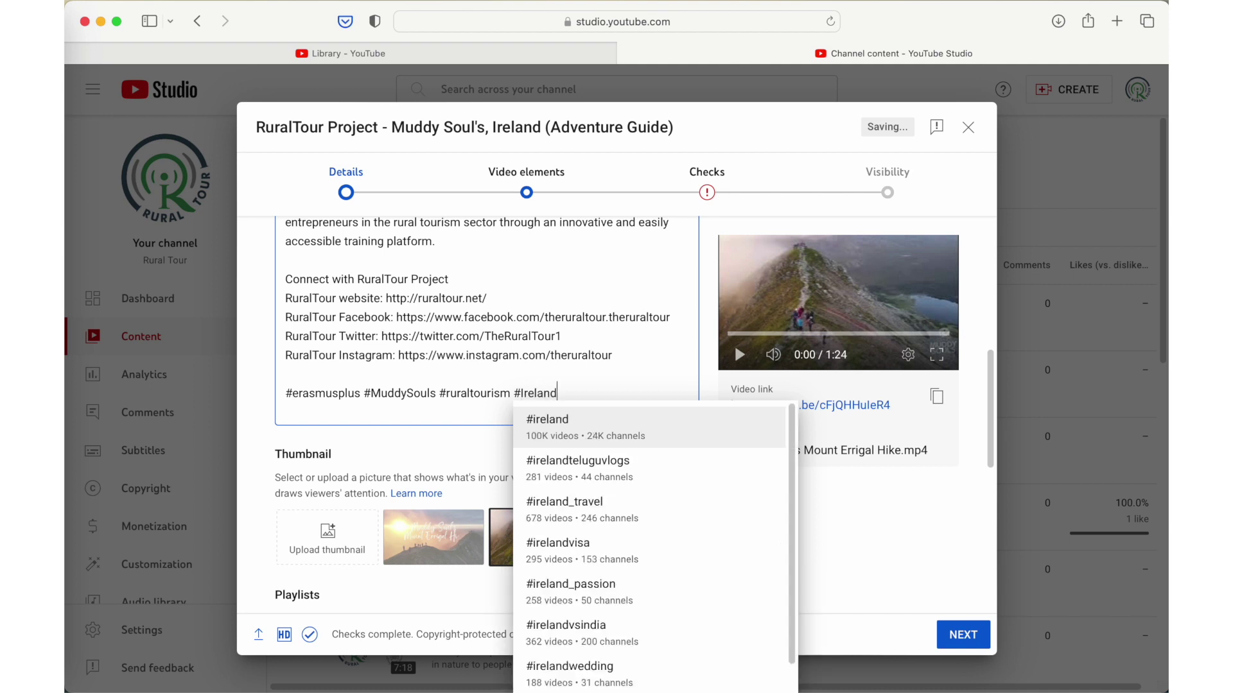
pyautogui.press('Return')
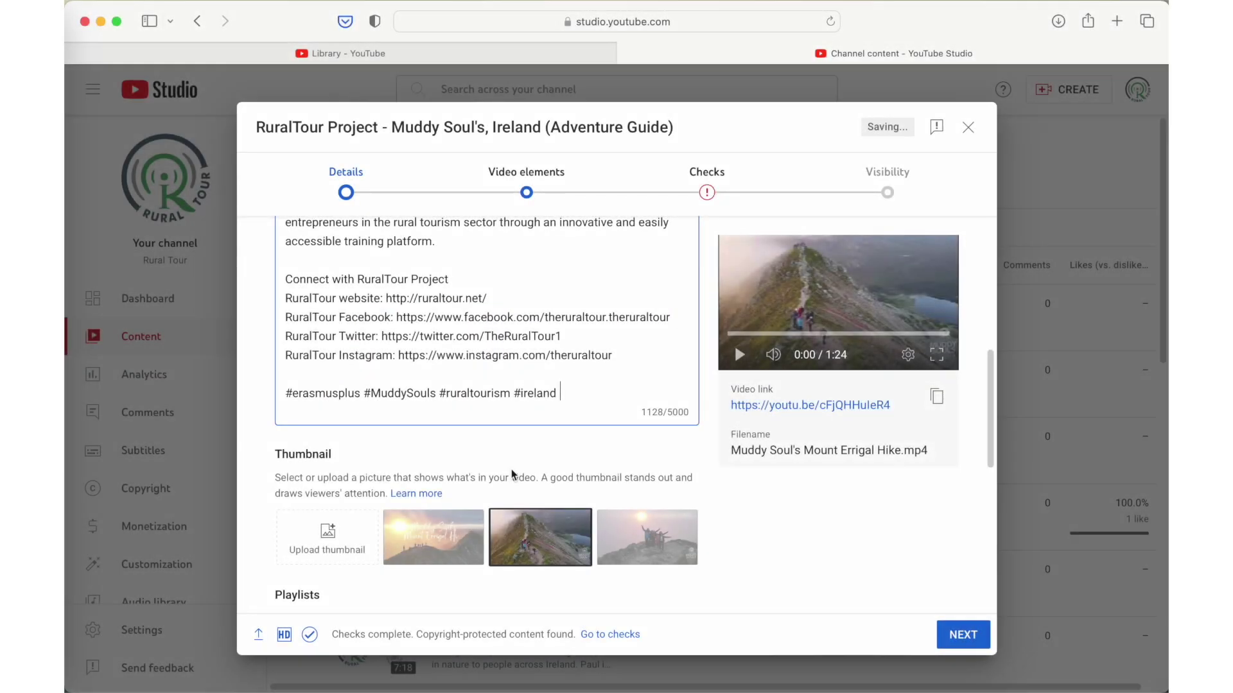
# Step: Try the three automatically generated thumbnails for the video one after another
pyautogui.scroll(-1, 545, 426)
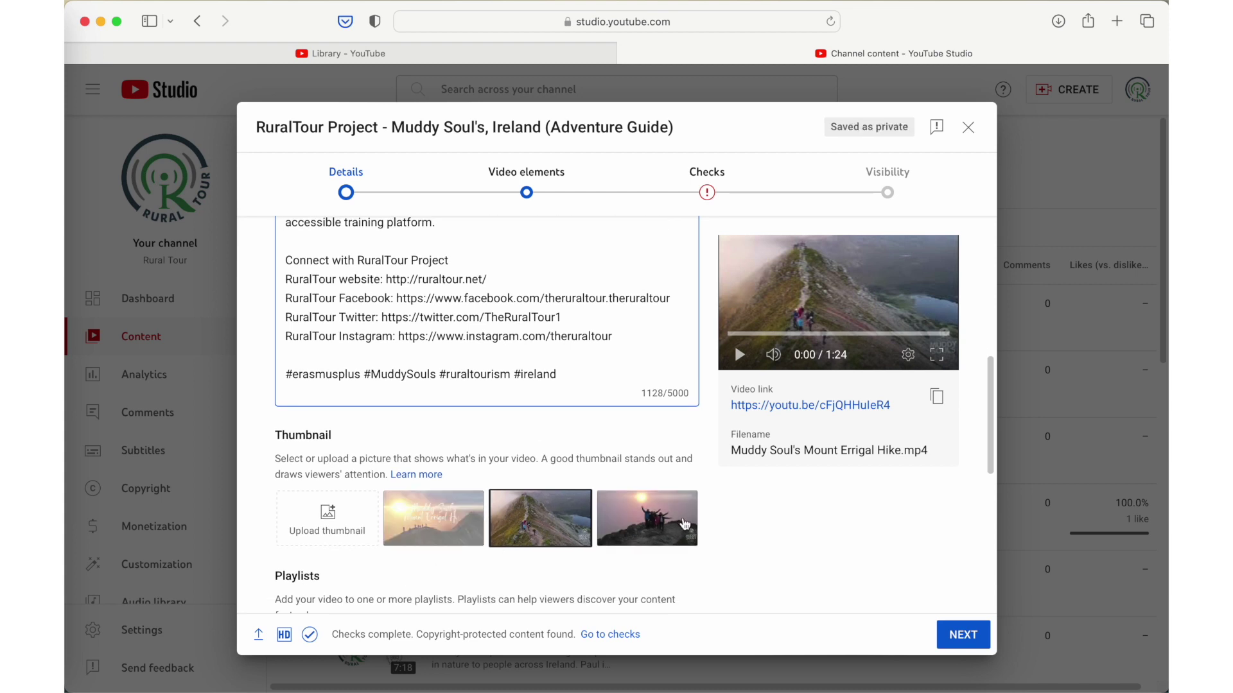
pyautogui.click(642, 522)
pyautogui.click(551, 511)
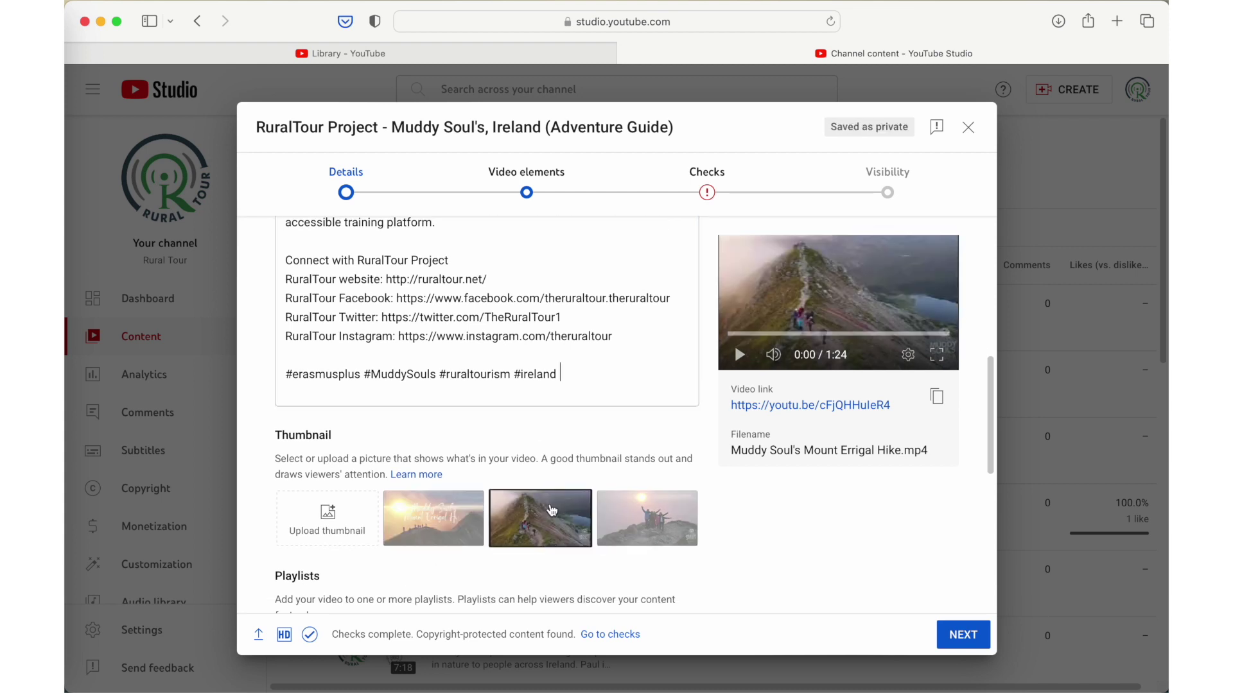
pyautogui.click(455, 516)
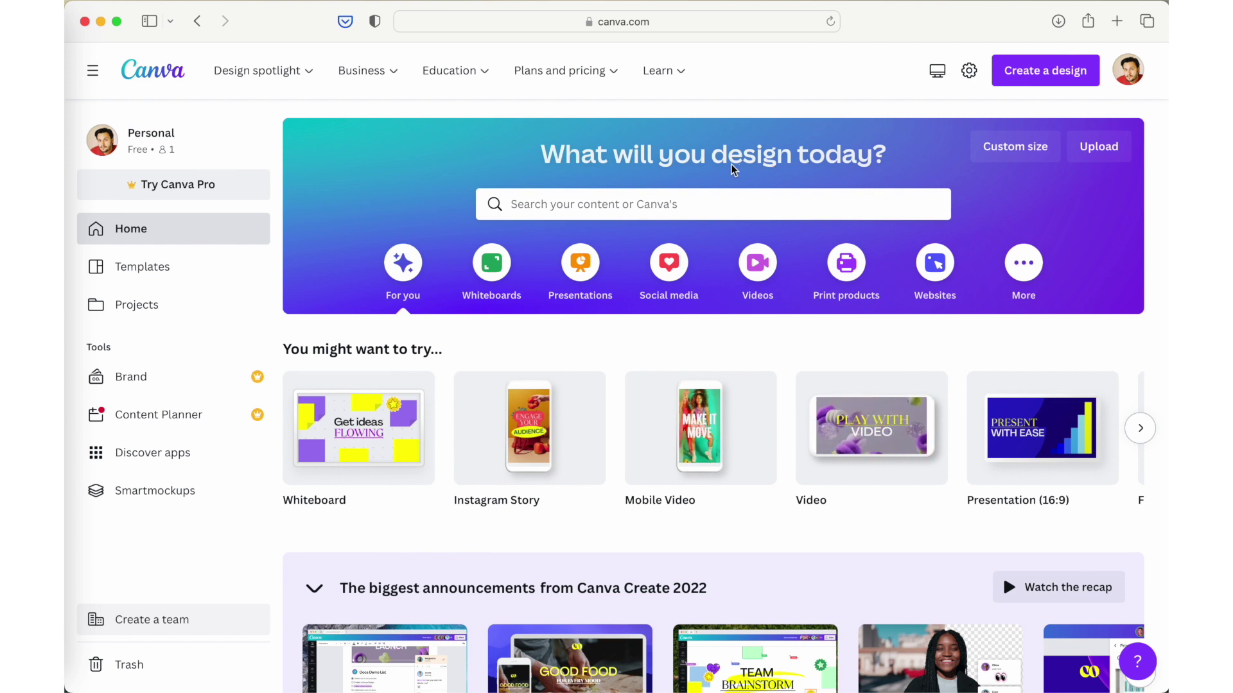
# Step: Switch to Canva, search for "youtube thumbnail" and browse the matching templates
pyautogui.click(614, 201)
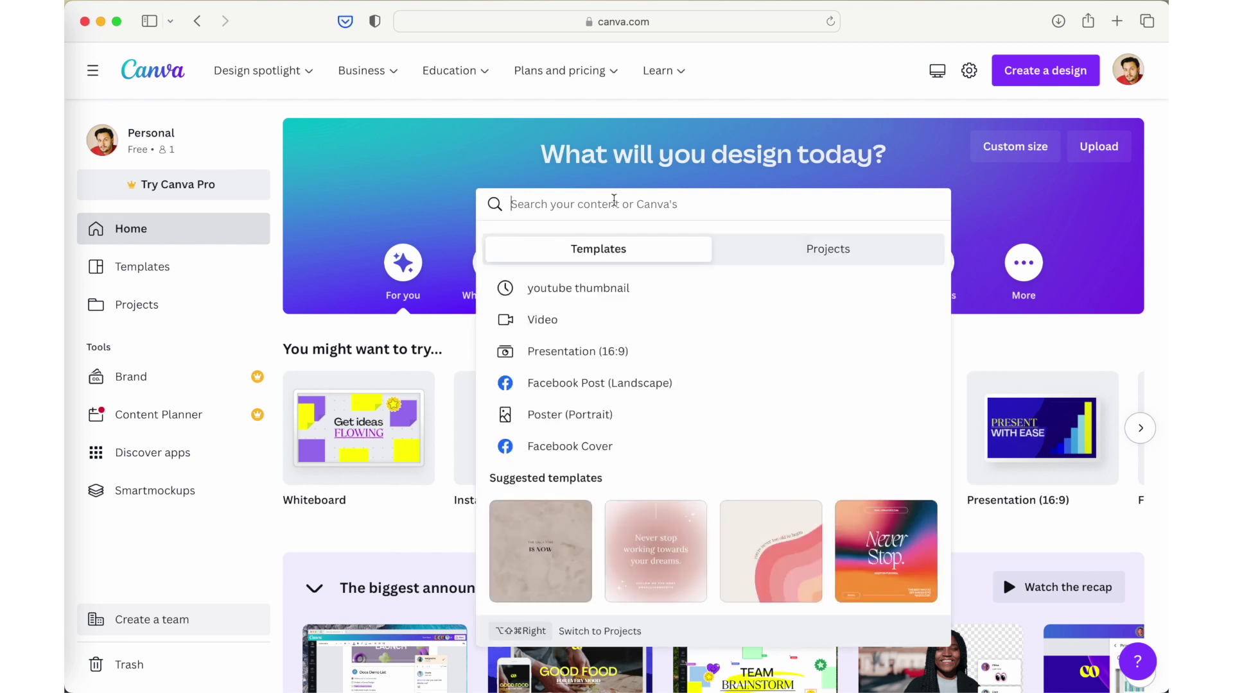
pyautogui.write('y')
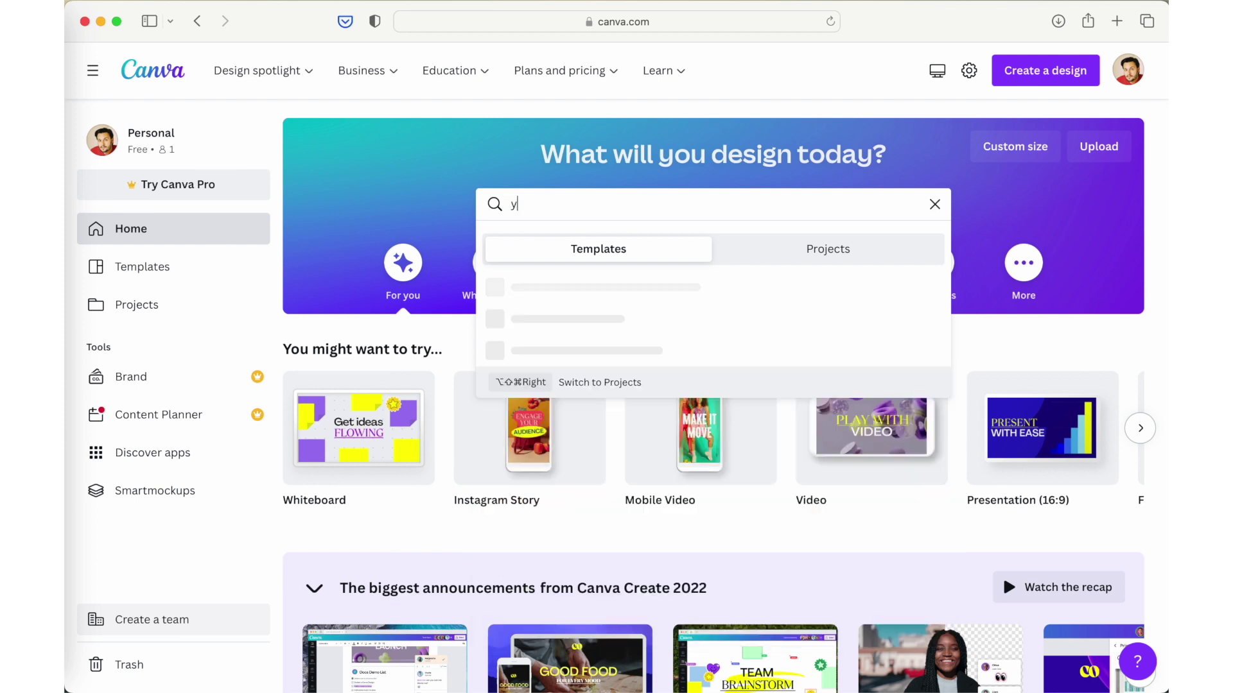
pyautogui.write('outube chumbnail')
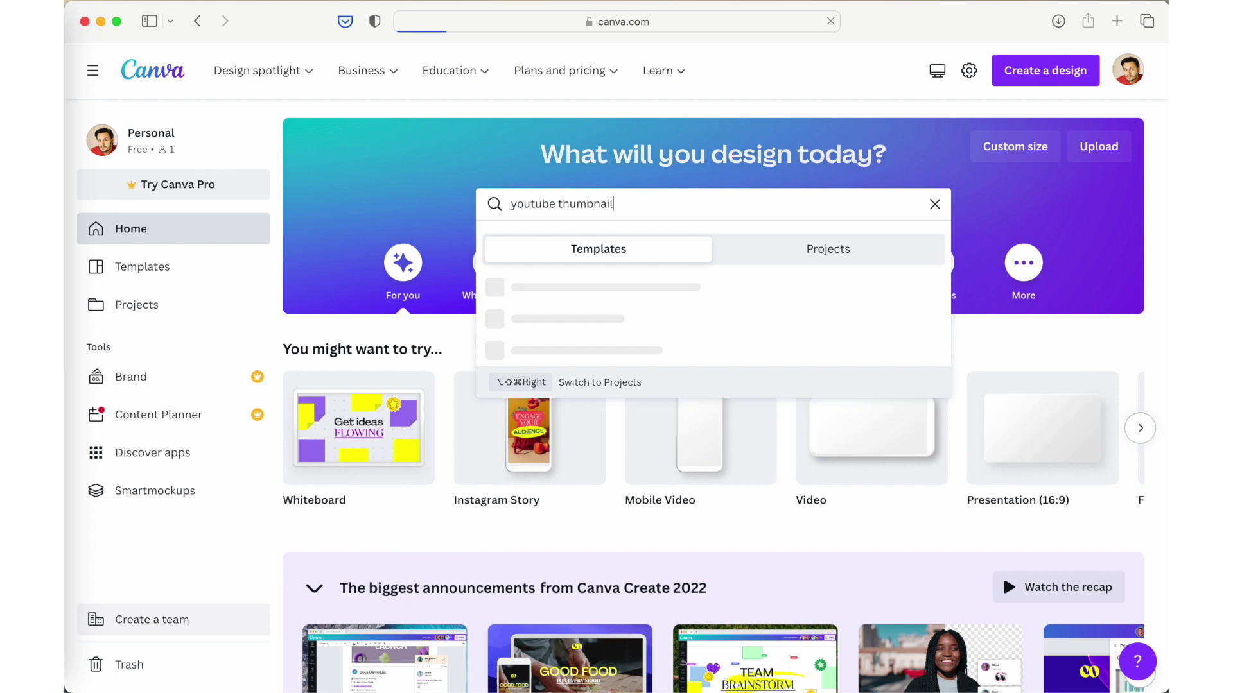
pyautogui.press('Return')
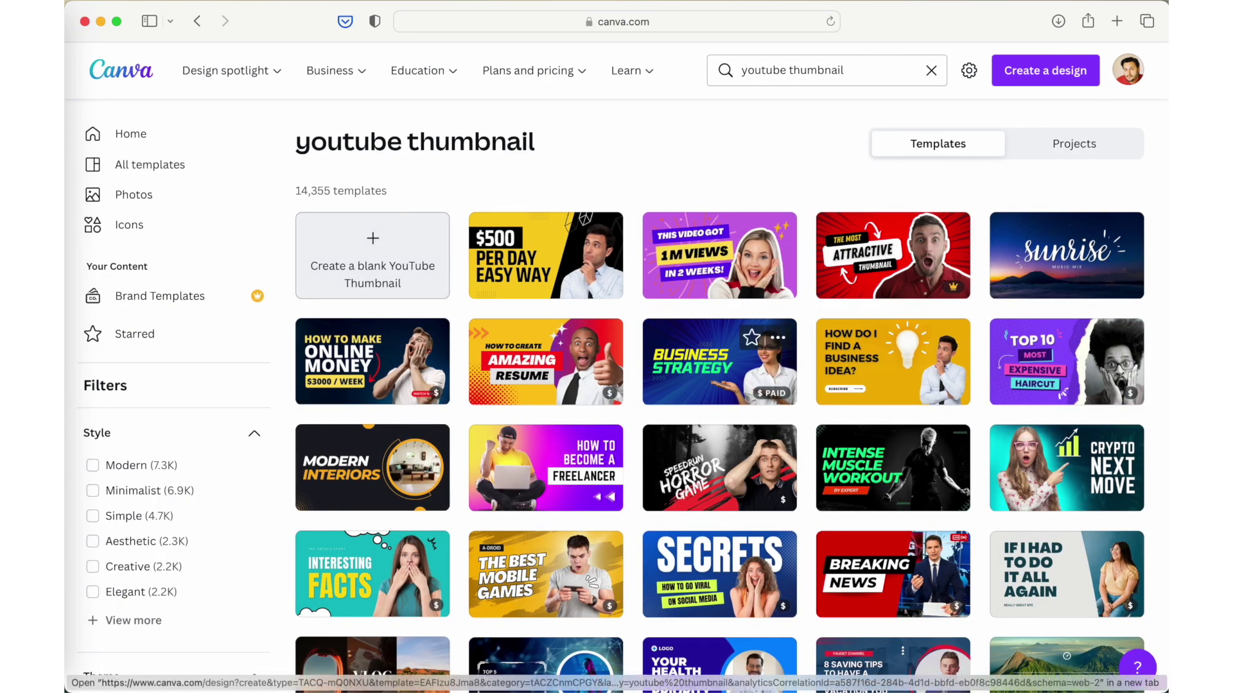
pyautogui.scroll(-4, 709, 468)
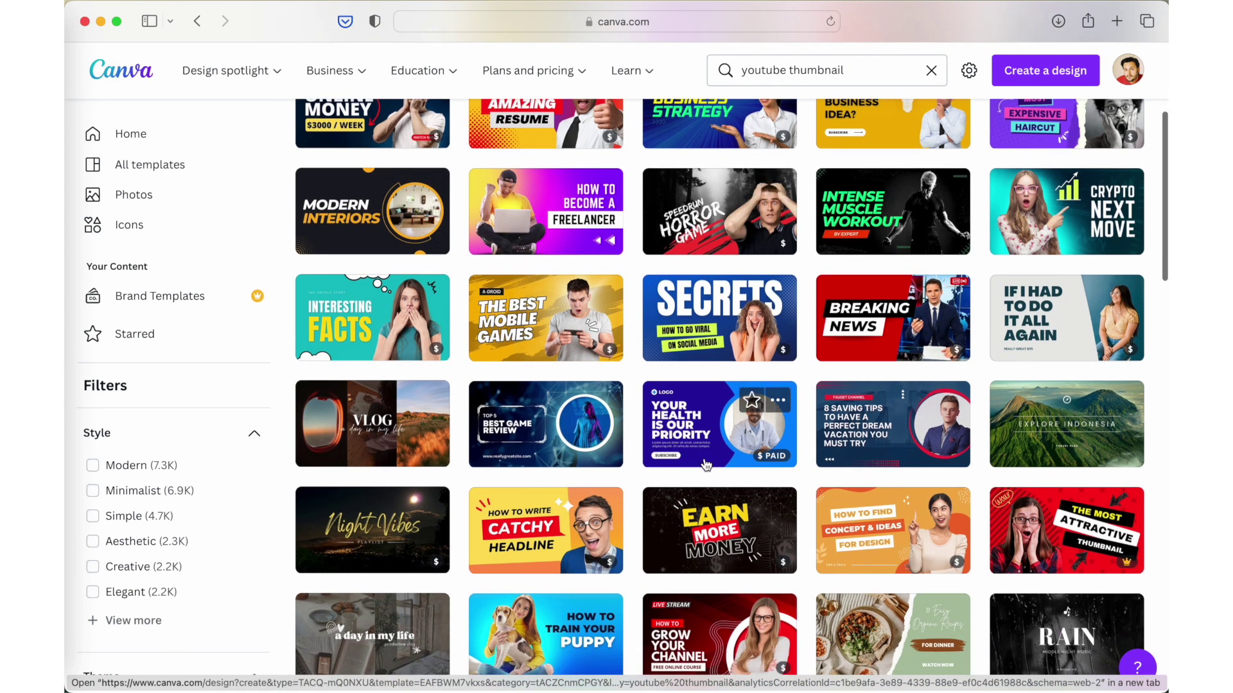
pyautogui.scroll(4, 709, 464)
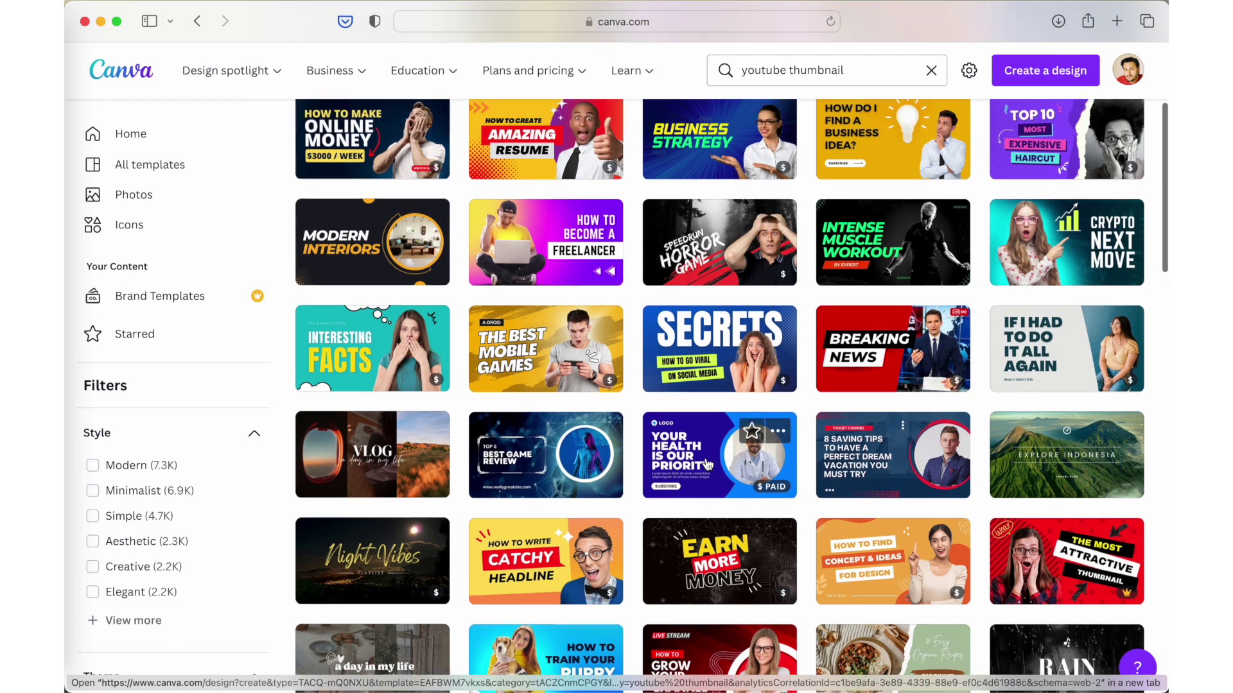
# Step: Create a blank YouTube Thumbnail design and fill its page with the uploaded photo of hikers on the sunlit ridge
pyautogui.click(395, 258)
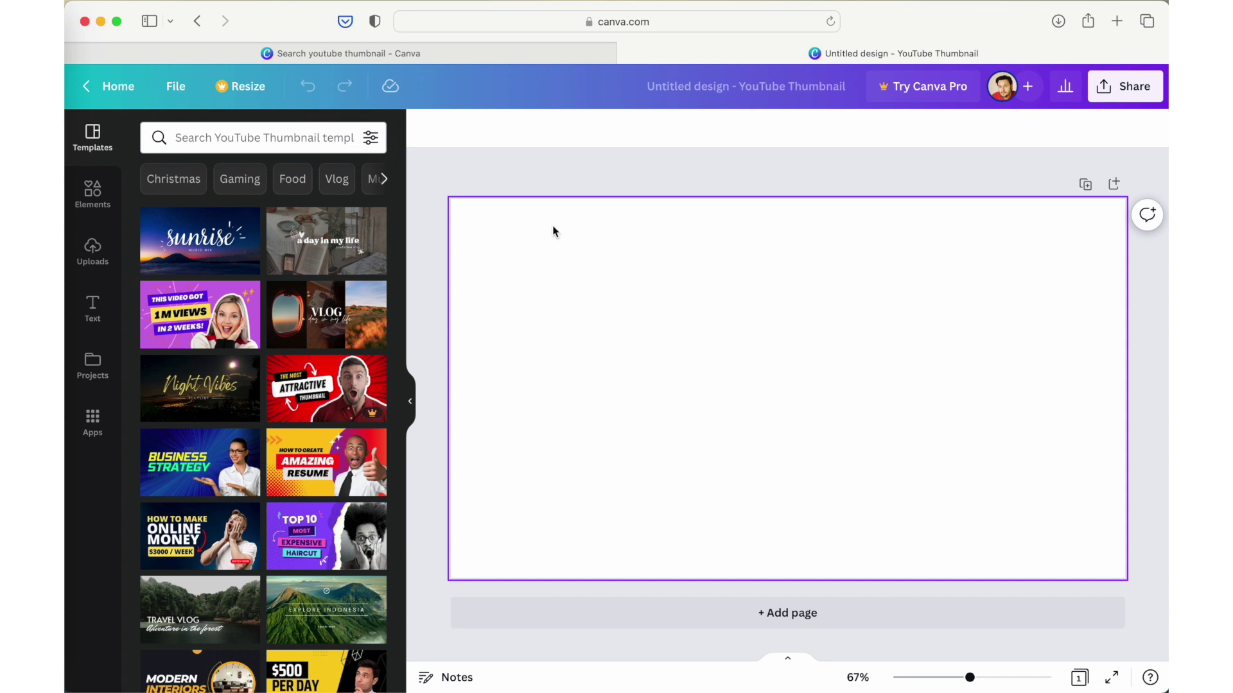
pyautogui.click(106, 259)
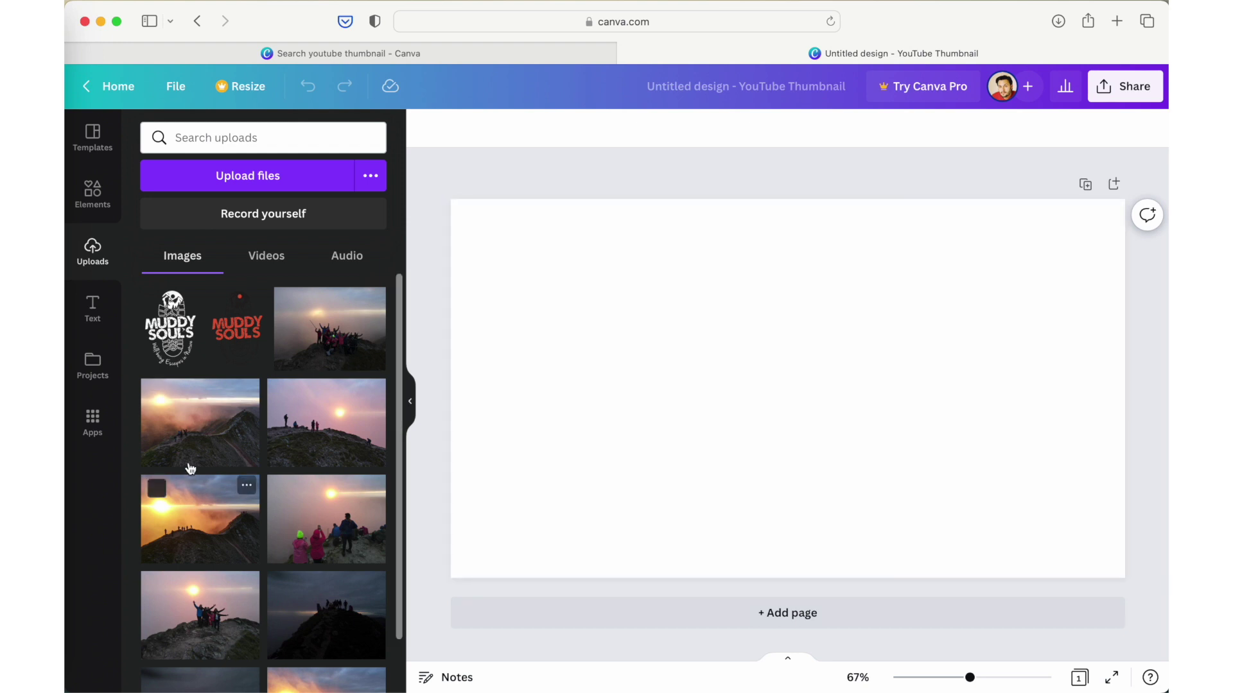
pyautogui.moveTo(198, 434); pyautogui.dragTo(567, 282)
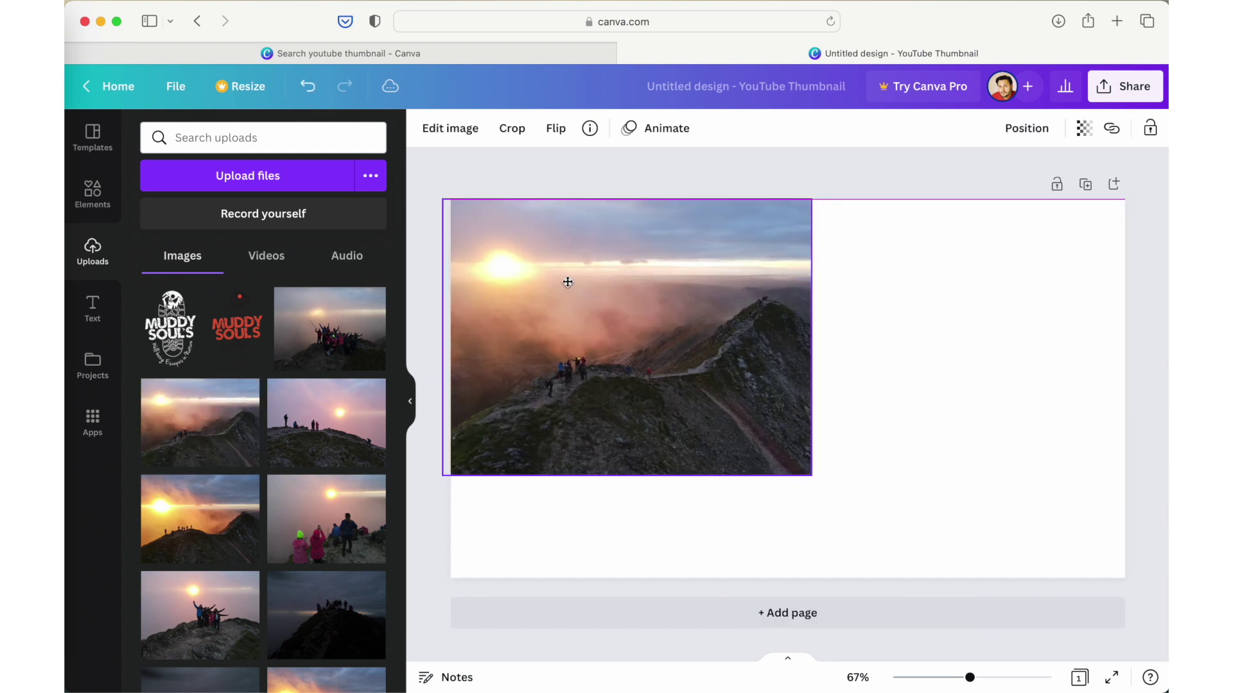
# Step: Add a text box reading "Muddy Soul's Mount Errigal Hike" over the background photo
pyautogui.click(704, 388)
pyautogui.write('t')
pyautogui.write("Muddy Soul's Mount Errigal Hike")
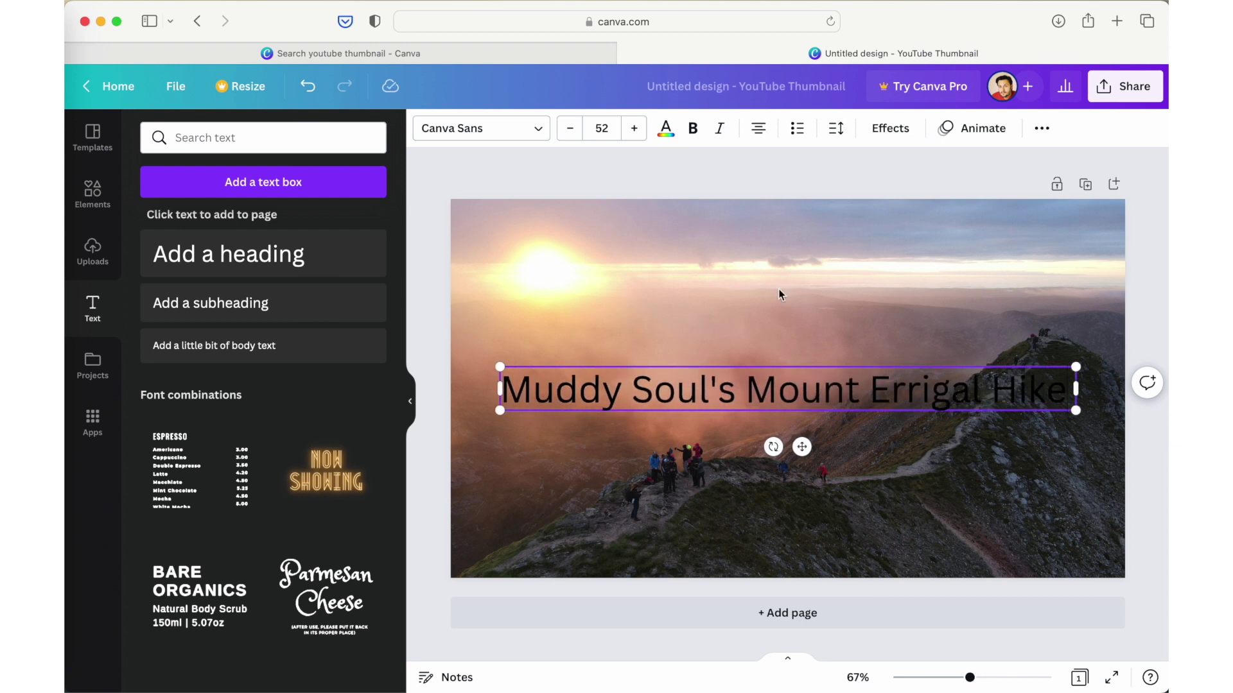
# Step: Colour the title text white and move it higher on the photo
pyautogui.click(665, 128)
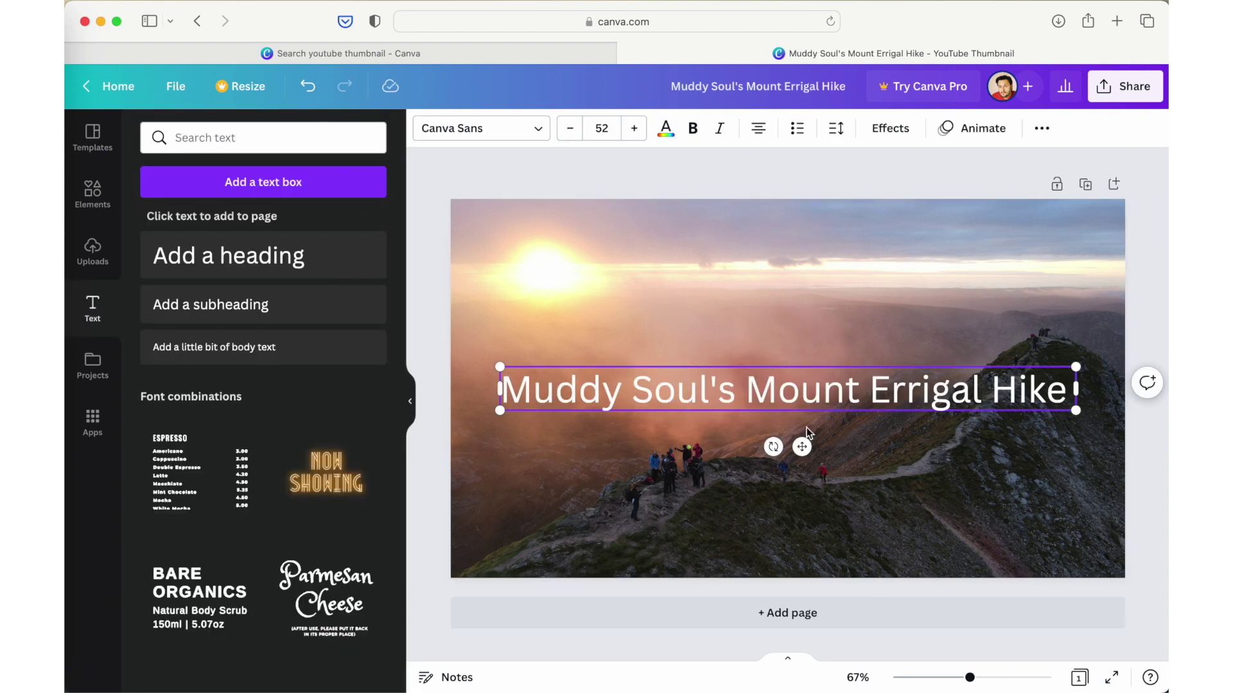
pyautogui.moveTo(816, 426); pyautogui.dragTo(811, 343)
pyautogui.click(481, 128)
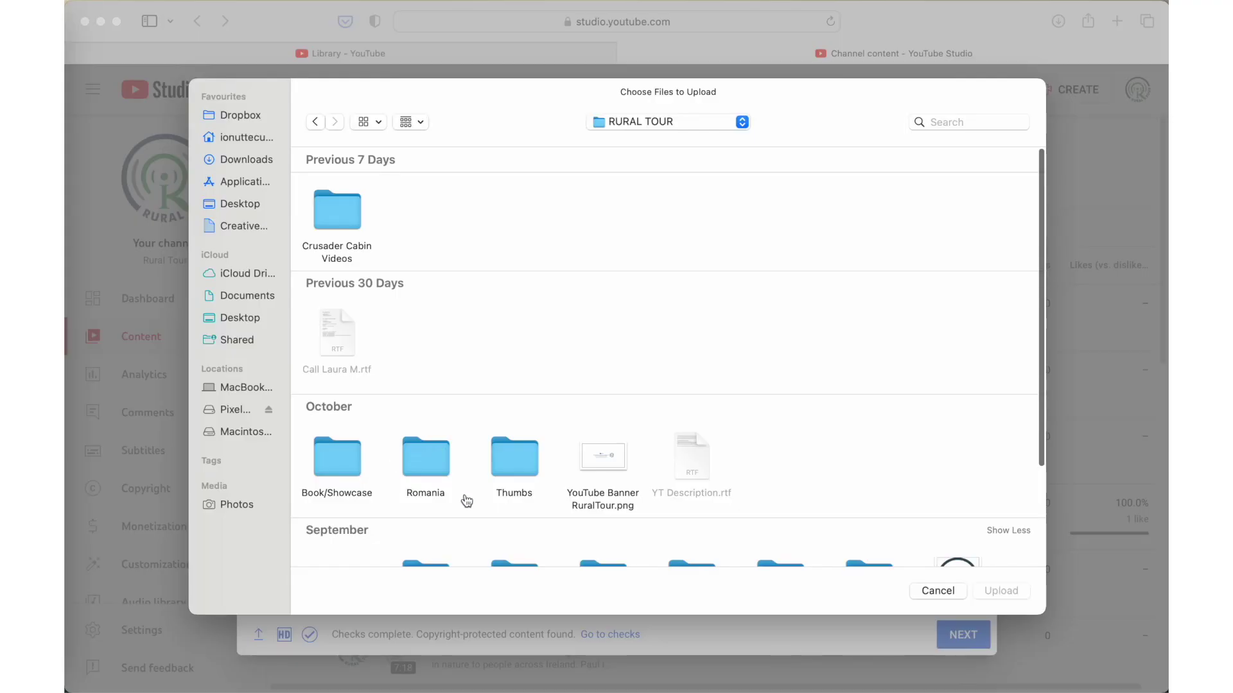
# Step: Upload Thumbnail.PNG from the Muddy Soul's folder inside Book/Showcase as the video's custom thumbnail in YouTube Studio
pyautogui.doubleClick(359, 462)
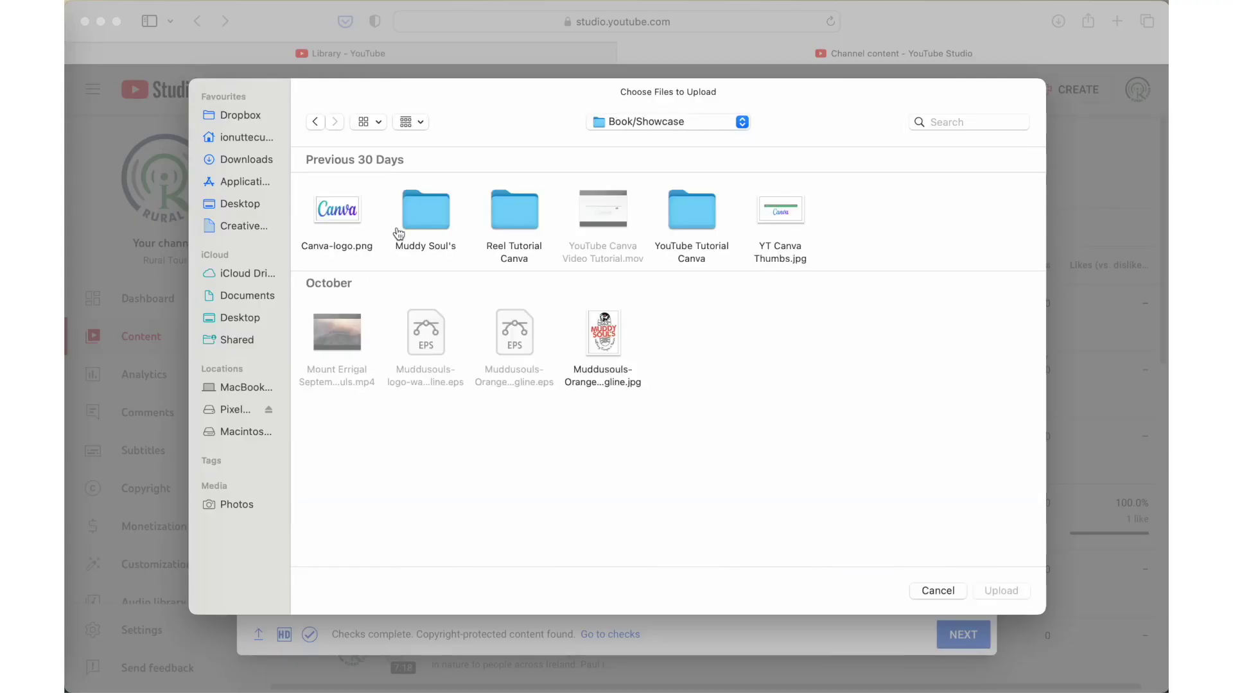
pyautogui.doubleClick(455, 222)
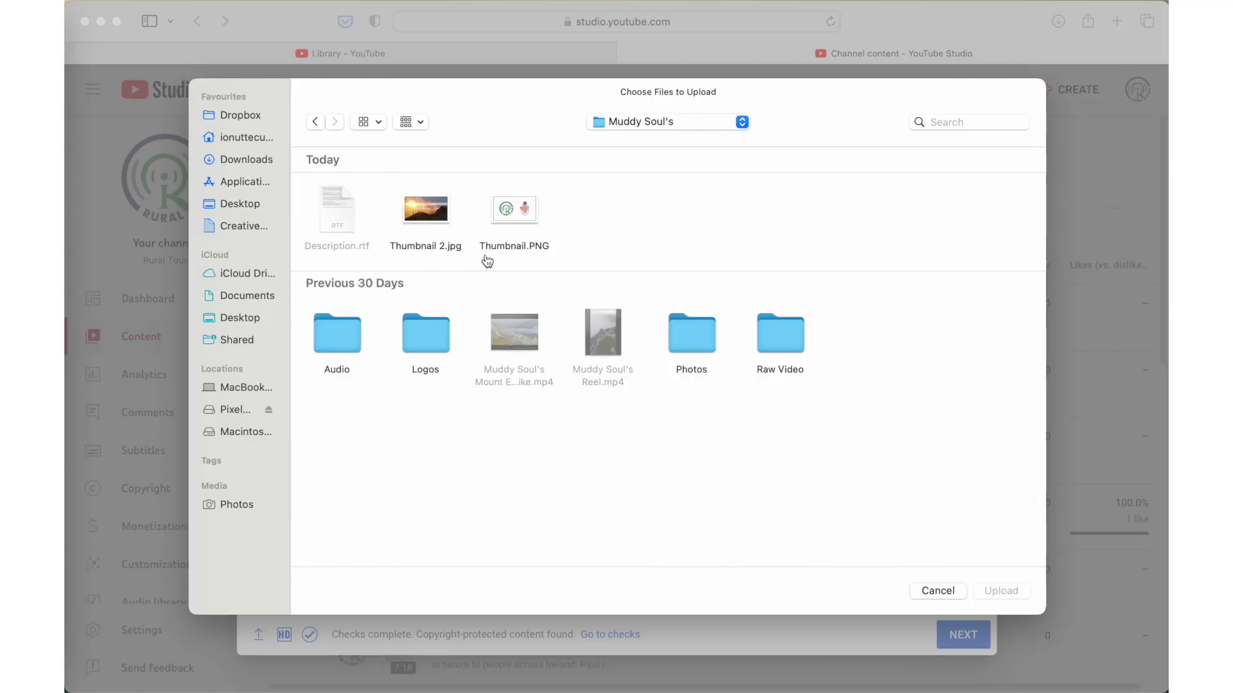
pyautogui.click(526, 212)
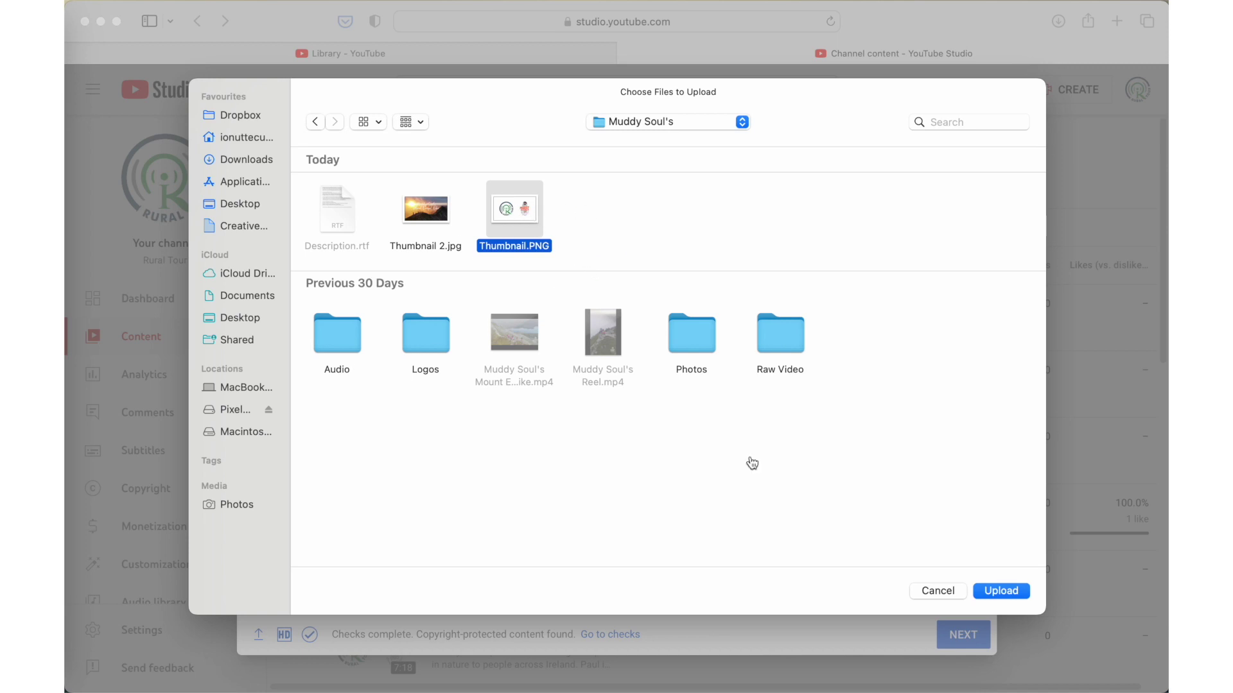
pyautogui.click(1006, 591)
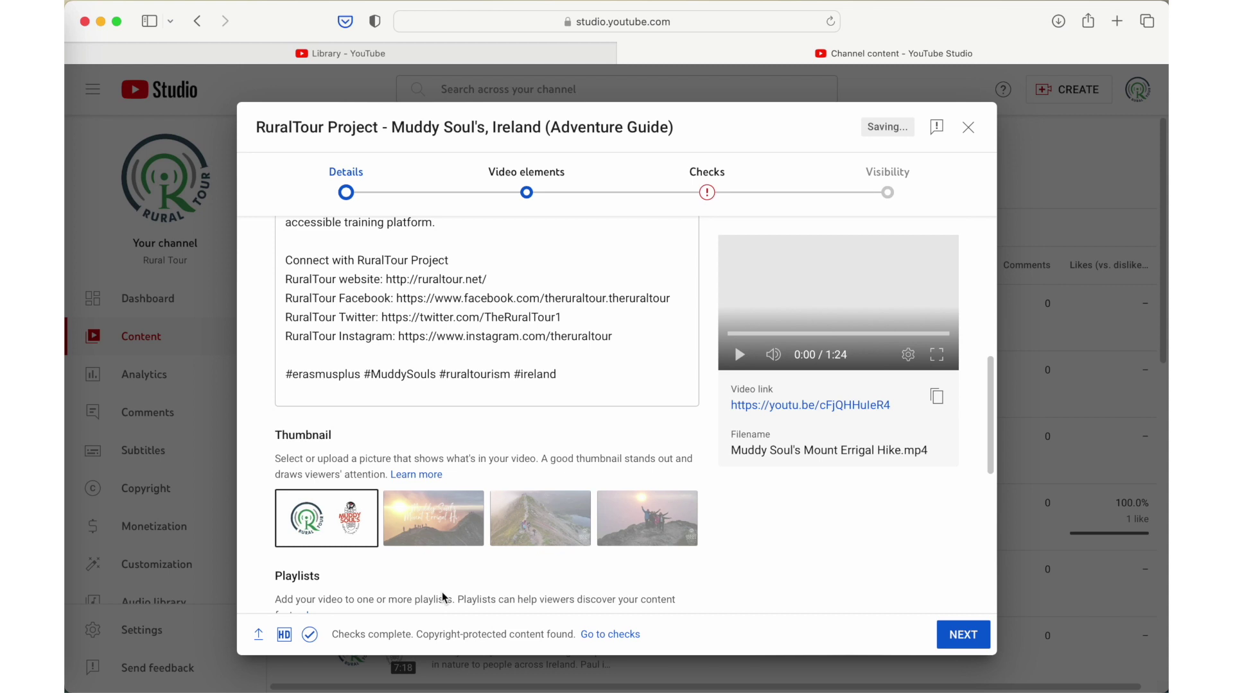
# Step: Set the video's audience to not made for kids and expand the additional video settings
pyautogui.moveTo(310, 532)
pyautogui.scroll(10, 385, 513)
pyautogui.scroll(-15, 449, 501)
pyautogui.scroll(1, 501, 487)
pyautogui.scroll(-3, 501, 488)
pyautogui.click(312, 525)
pyautogui.click(312, 557)
# Step: Review the additional video settings, including automatic chapters, places, tags, language, recording date and license
pyautogui.scroll(-15, 577, 413)
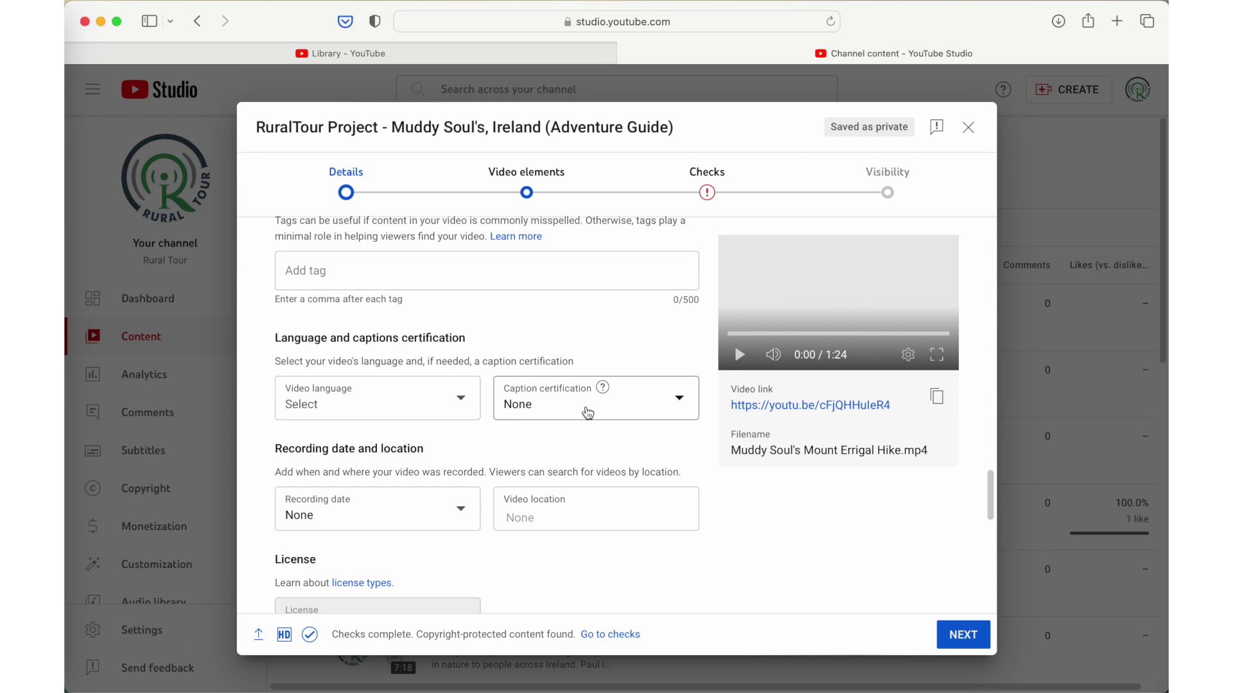
pyautogui.scroll(-3, 589, 413)
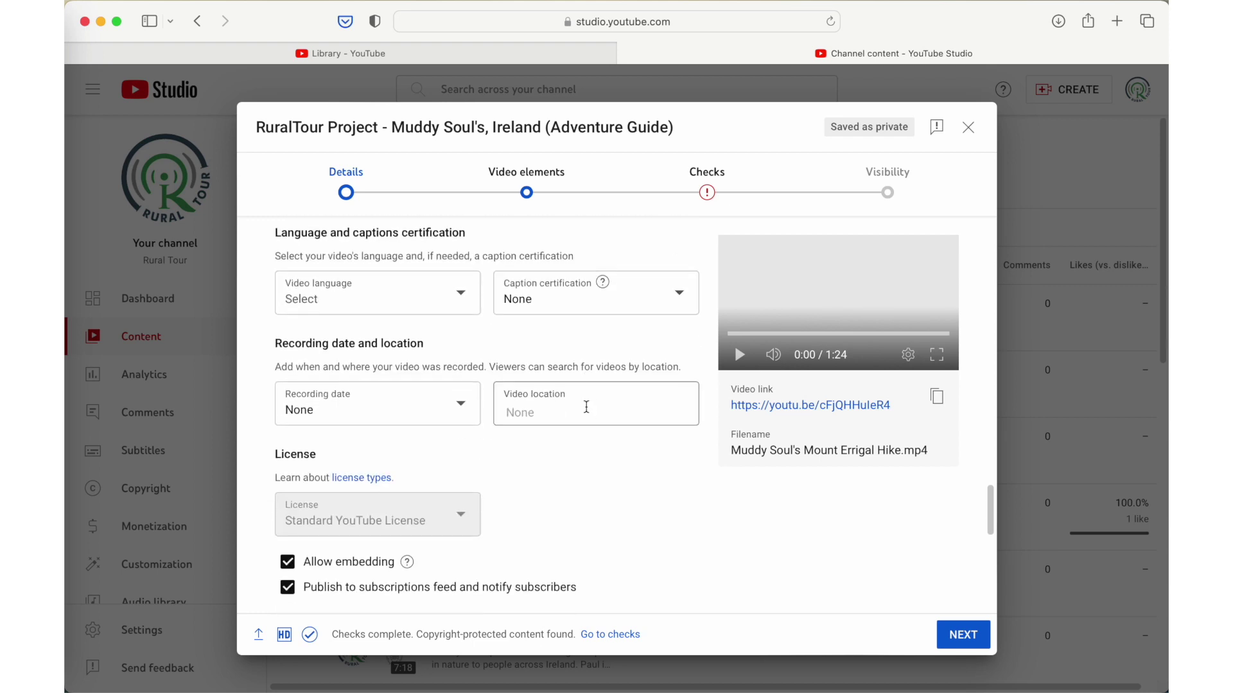
pyautogui.scroll(2, 586, 407)
pyautogui.scroll(12, 586, 407)
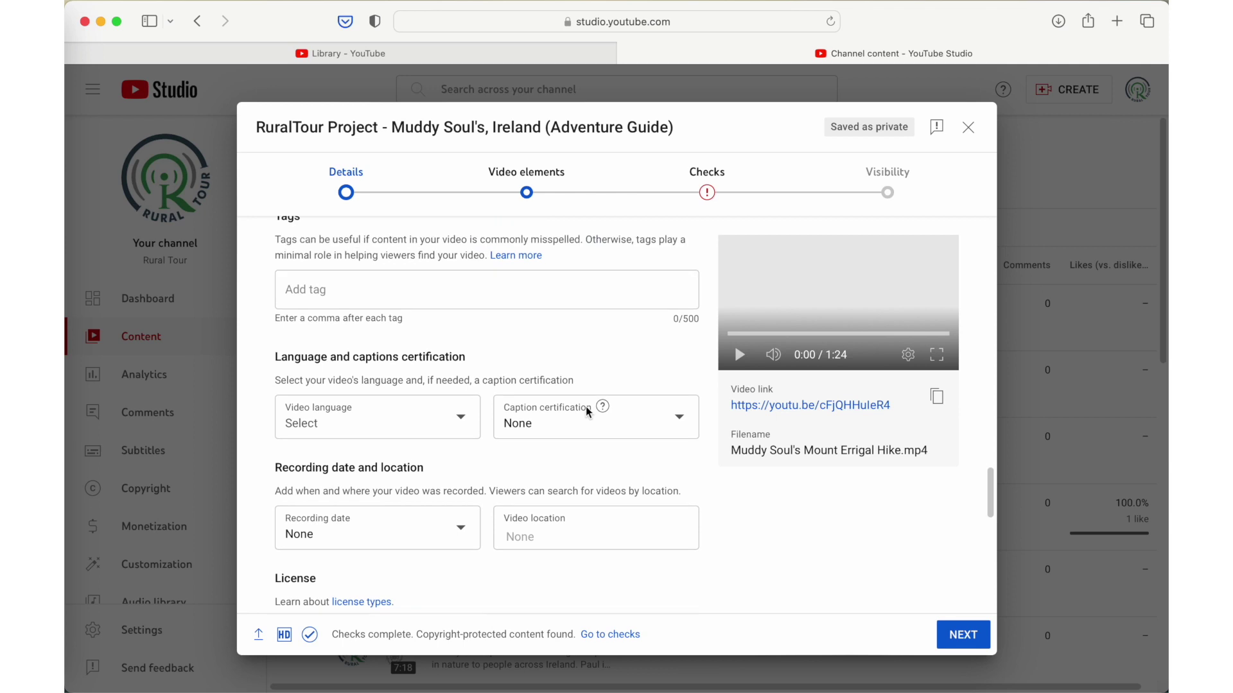
pyautogui.scroll(10, 586, 412)
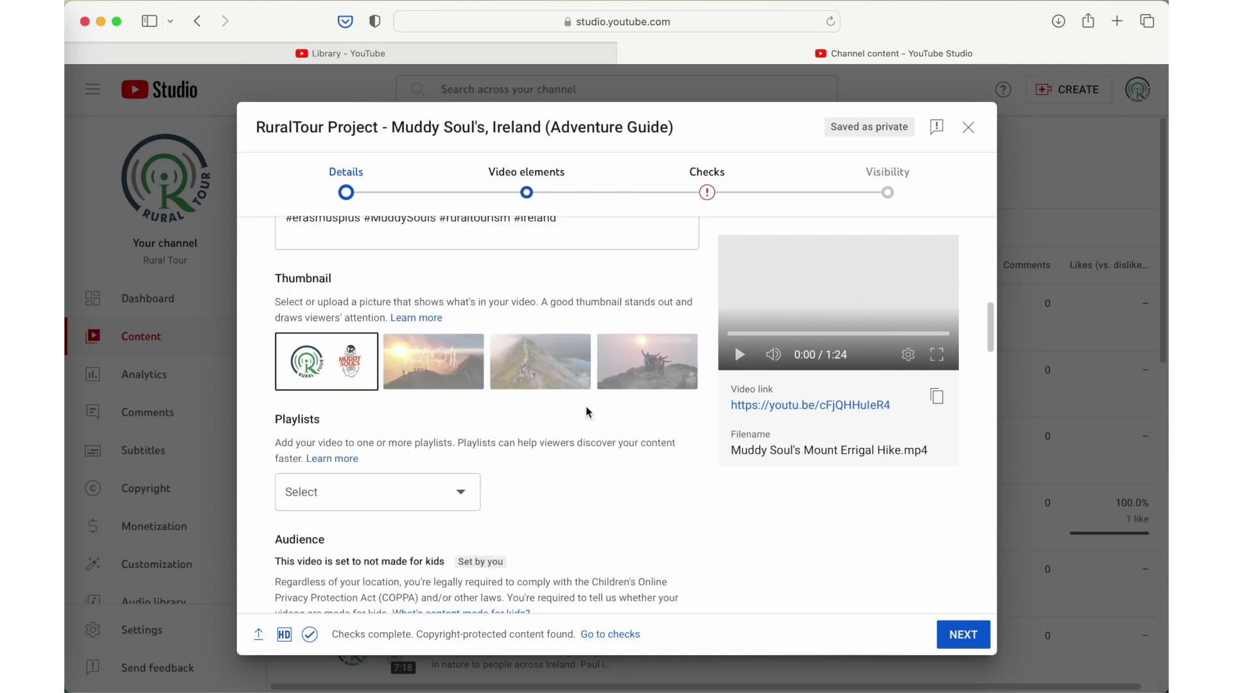
pyautogui.scroll(-10, 588, 413)
pyautogui.scroll(-4, 586, 406)
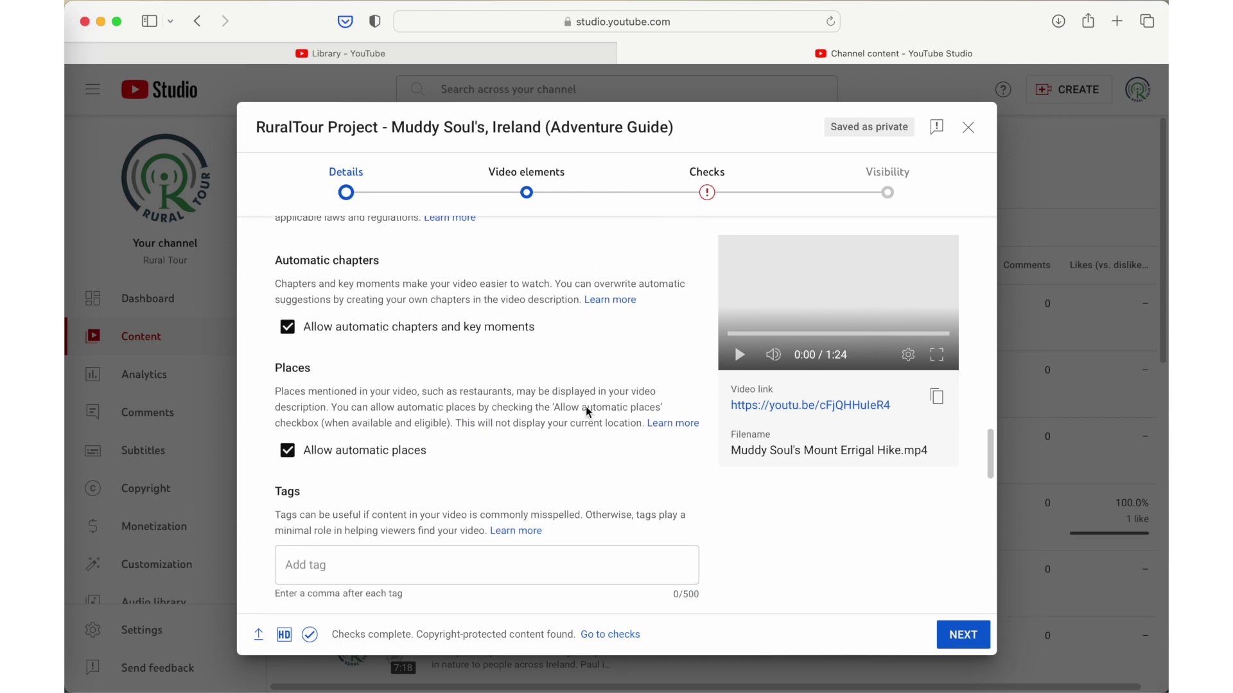
pyautogui.scroll(-3, 587, 411)
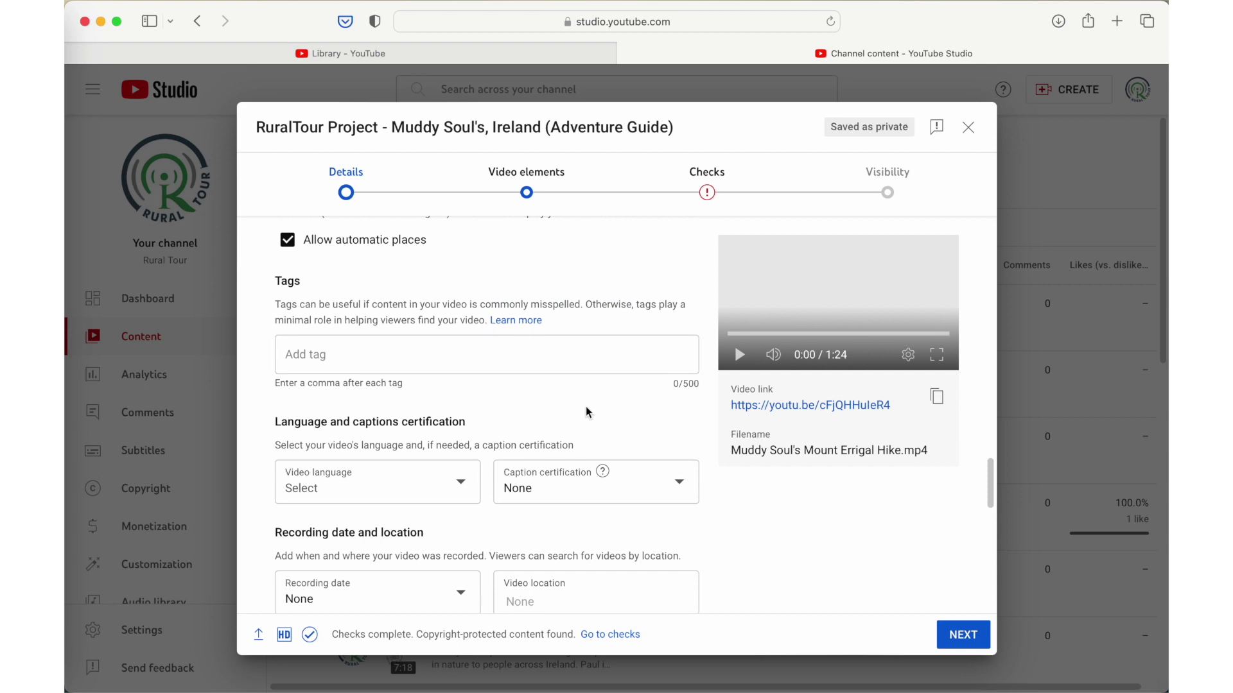
# Step: Set the video language to English
pyautogui.click(467, 495)
pyautogui.scroll(-6, 382, 277)
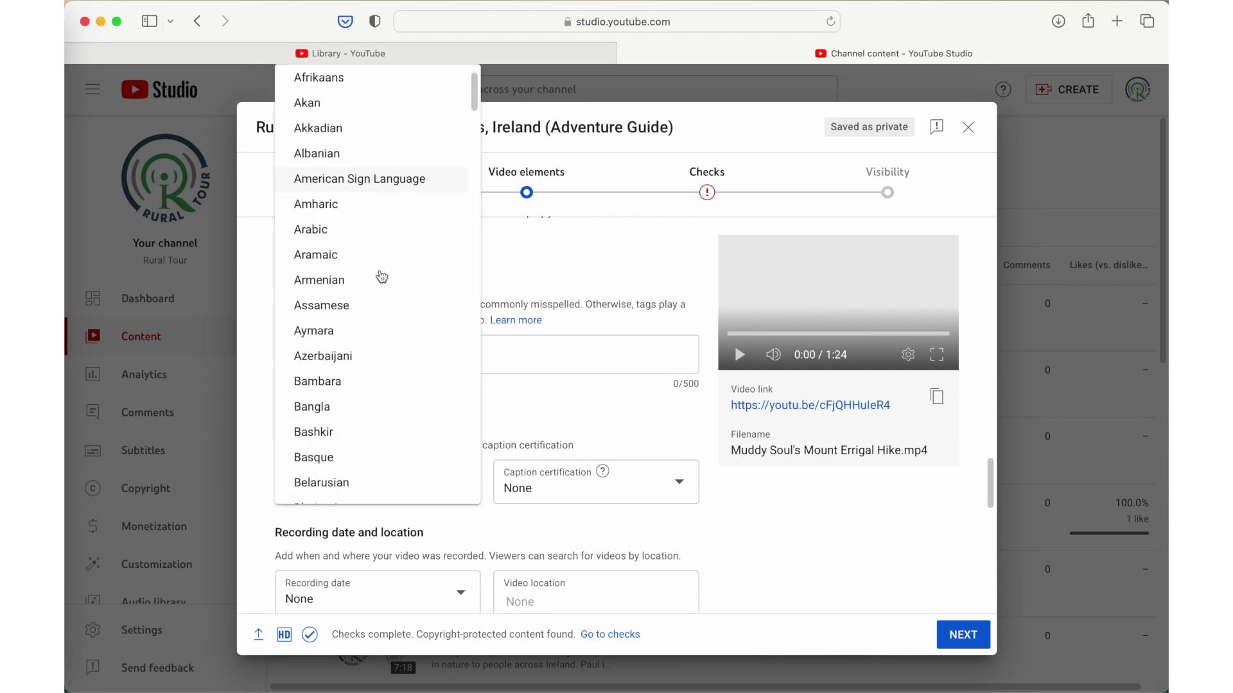
pyautogui.scroll(-8, 382, 277)
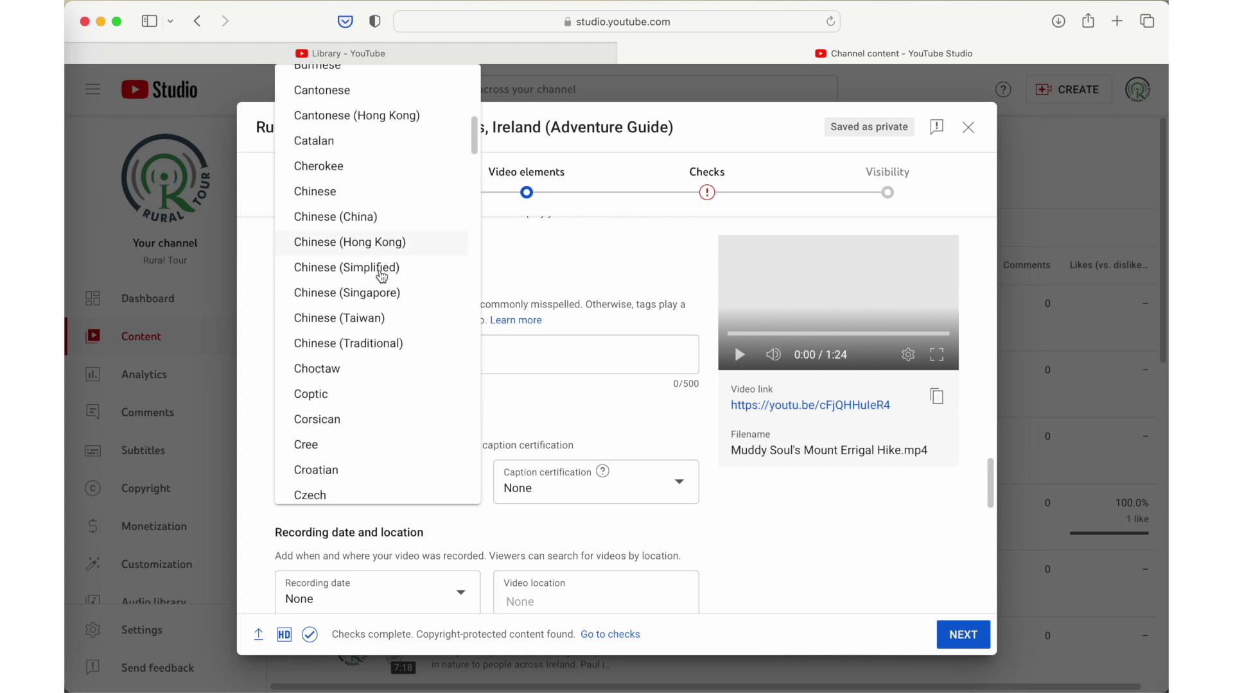
pyautogui.scroll(-2, 382, 276)
pyautogui.click(351, 368)
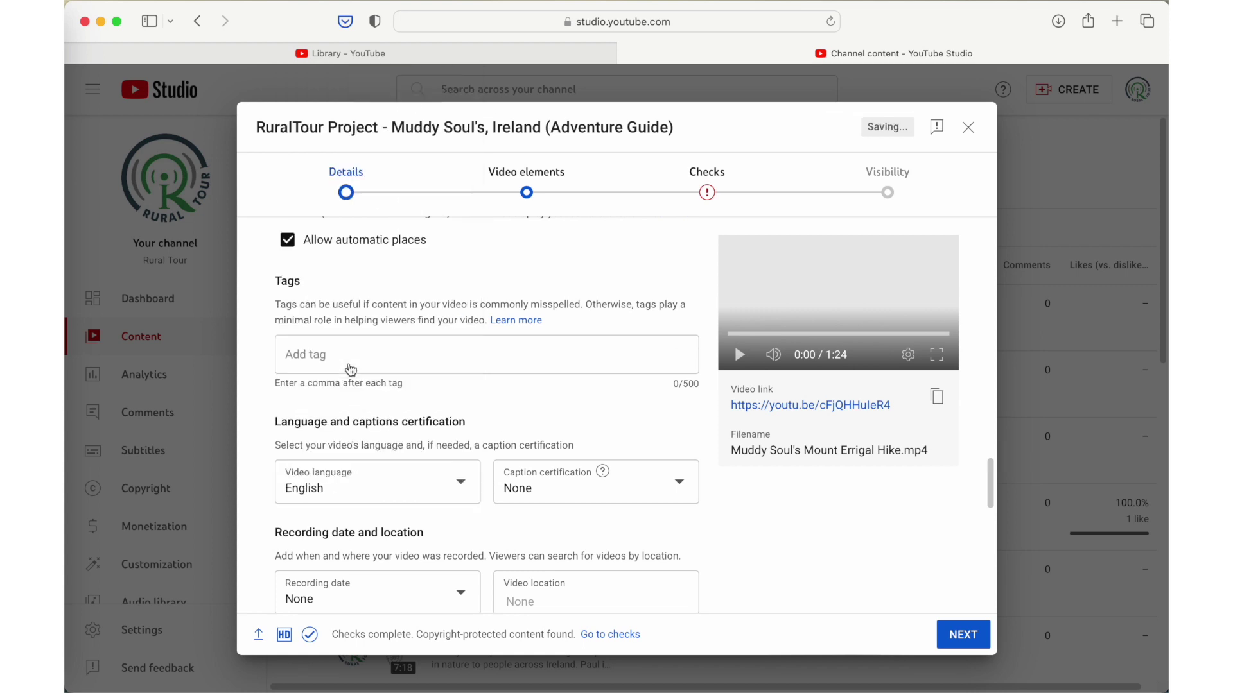
# Step: Proceed past the video elements and copyright checks to the video's visibility settings
pyautogui.scroll(-1, 537, 510)
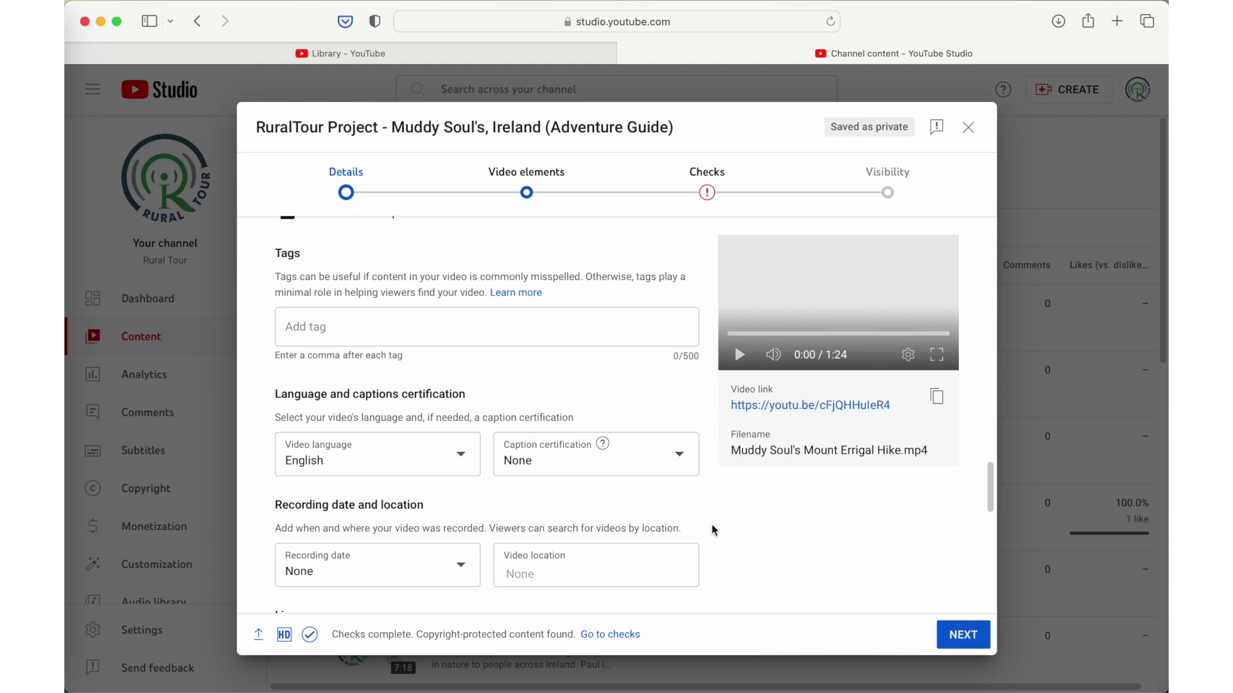
pyautogui.click(960, 636)
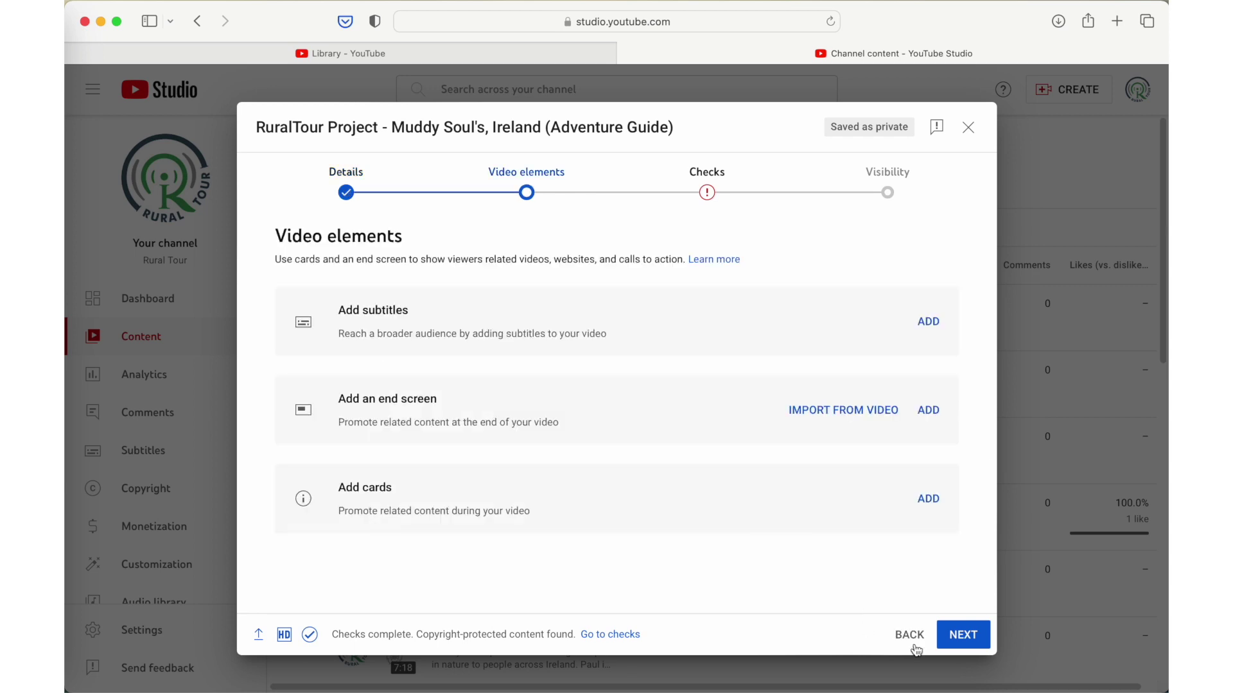
pyautogui.click(960, 636)
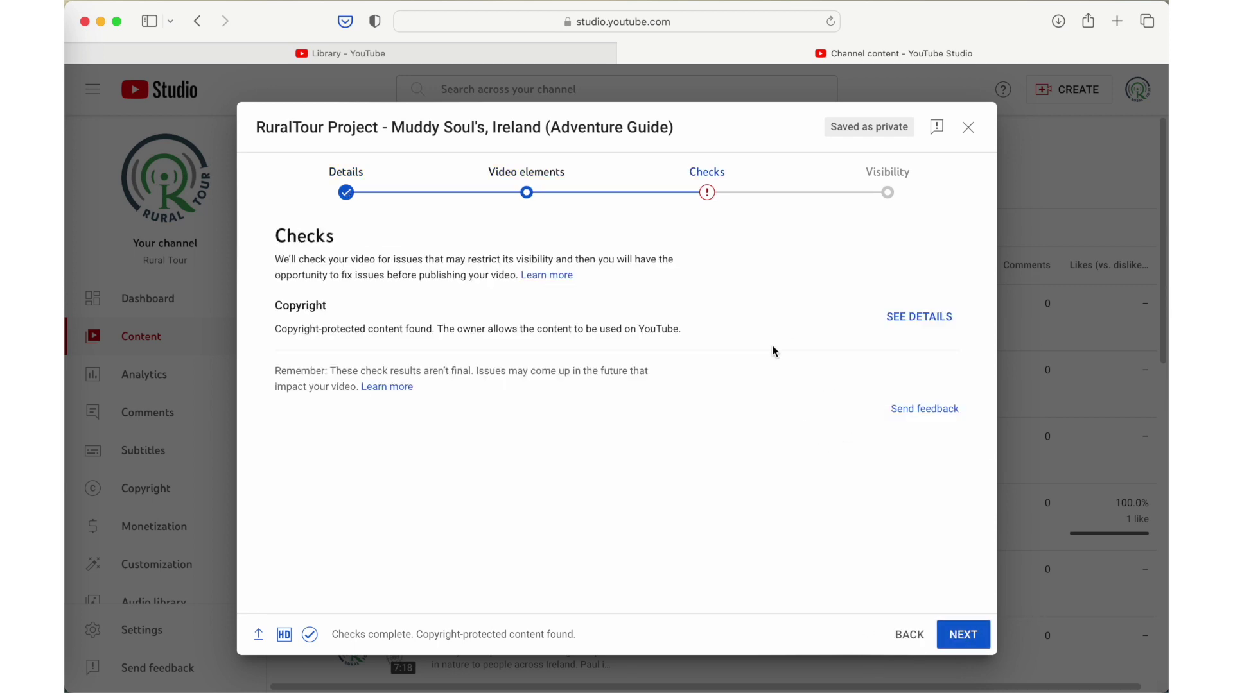
pyautogui.click(964, 634)
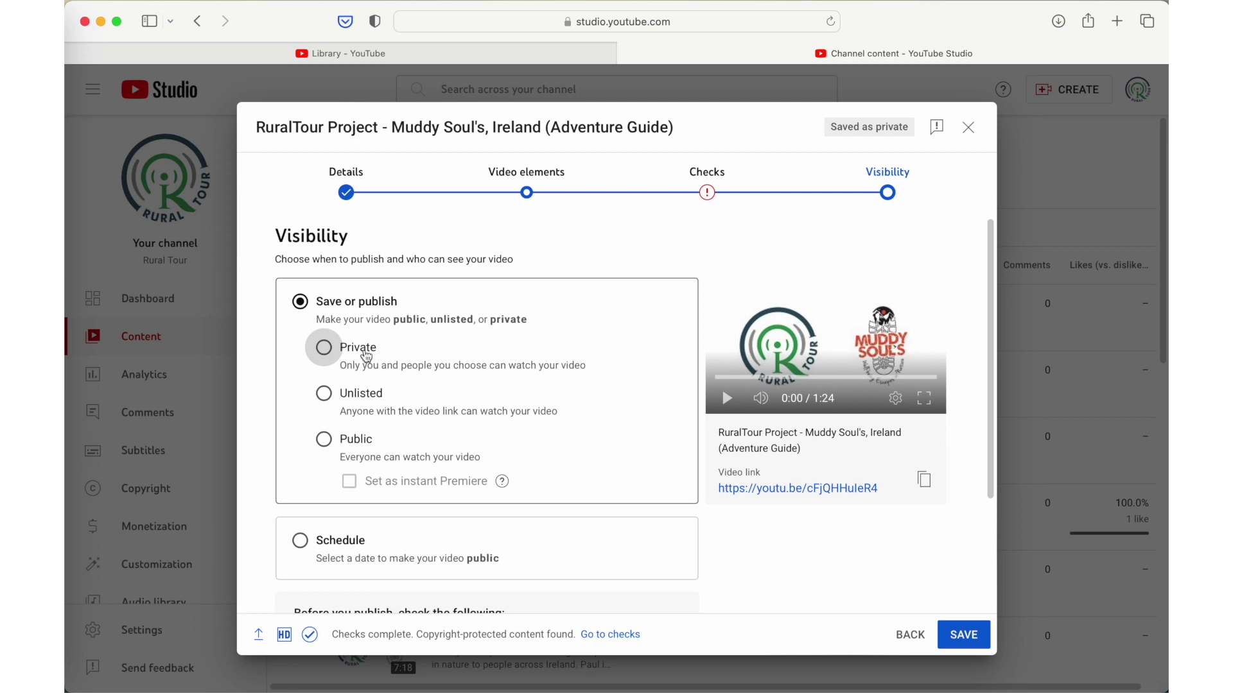
# Step: Try the Private and Unlisted visibility options, then set the video to Public and publish it
pyautogui.click(331, 357)
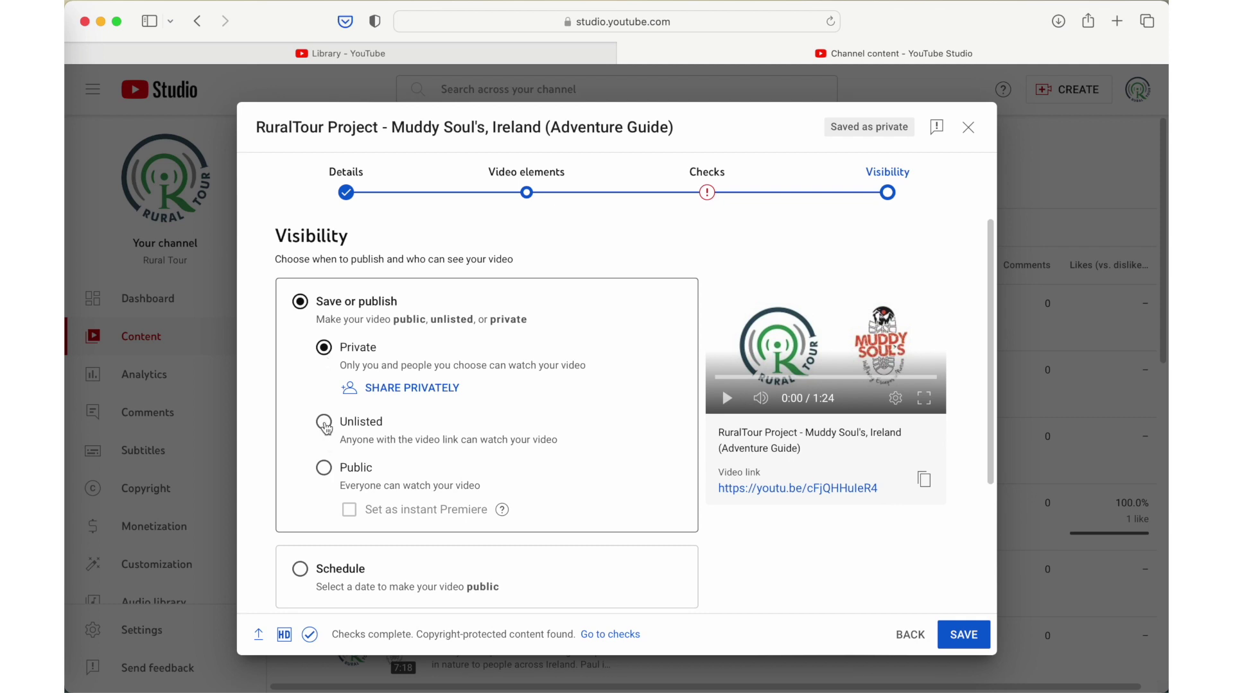
pyautogui.click(323, 422)
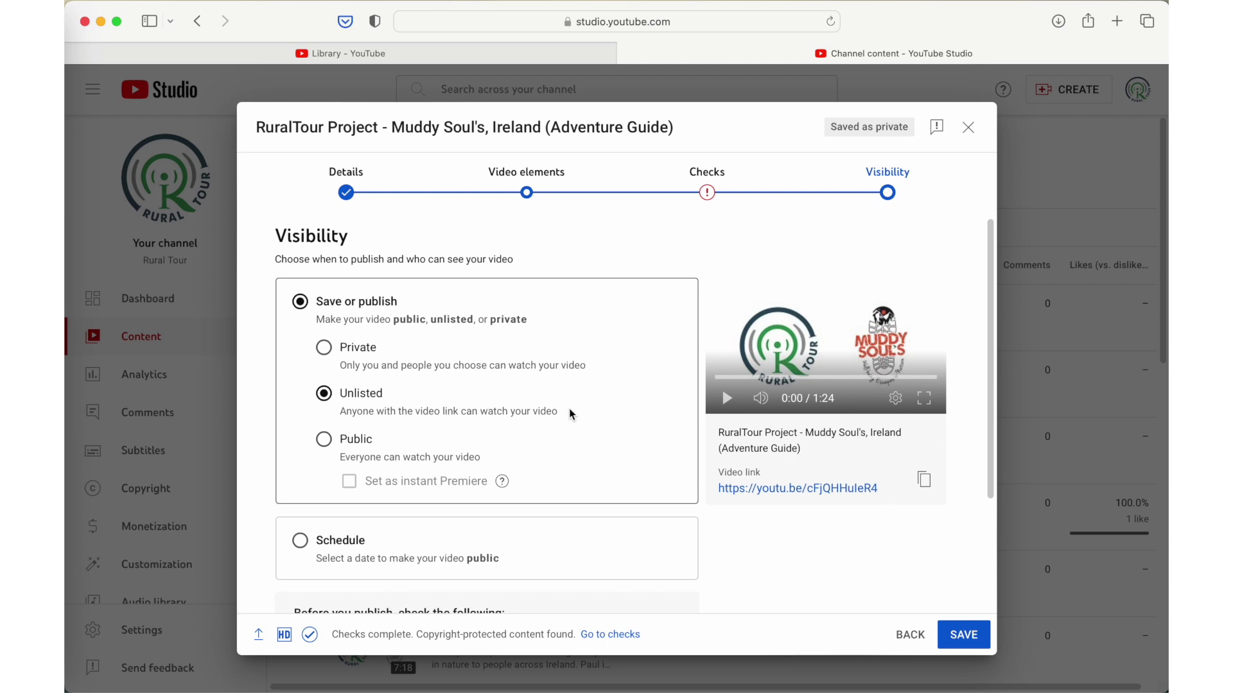
pyautogui.click(324, 440)
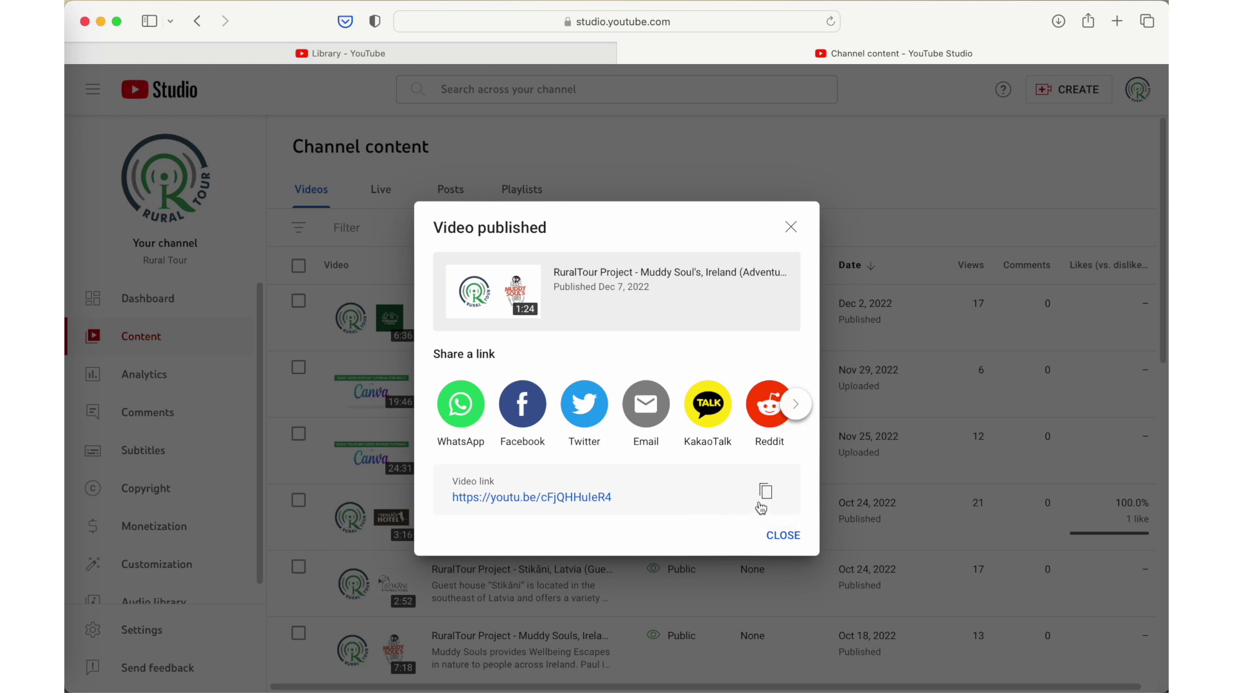
# Step: Open the published video's page from its link and review the full description with its links and hashtags
pyautogui.click(578, 498)
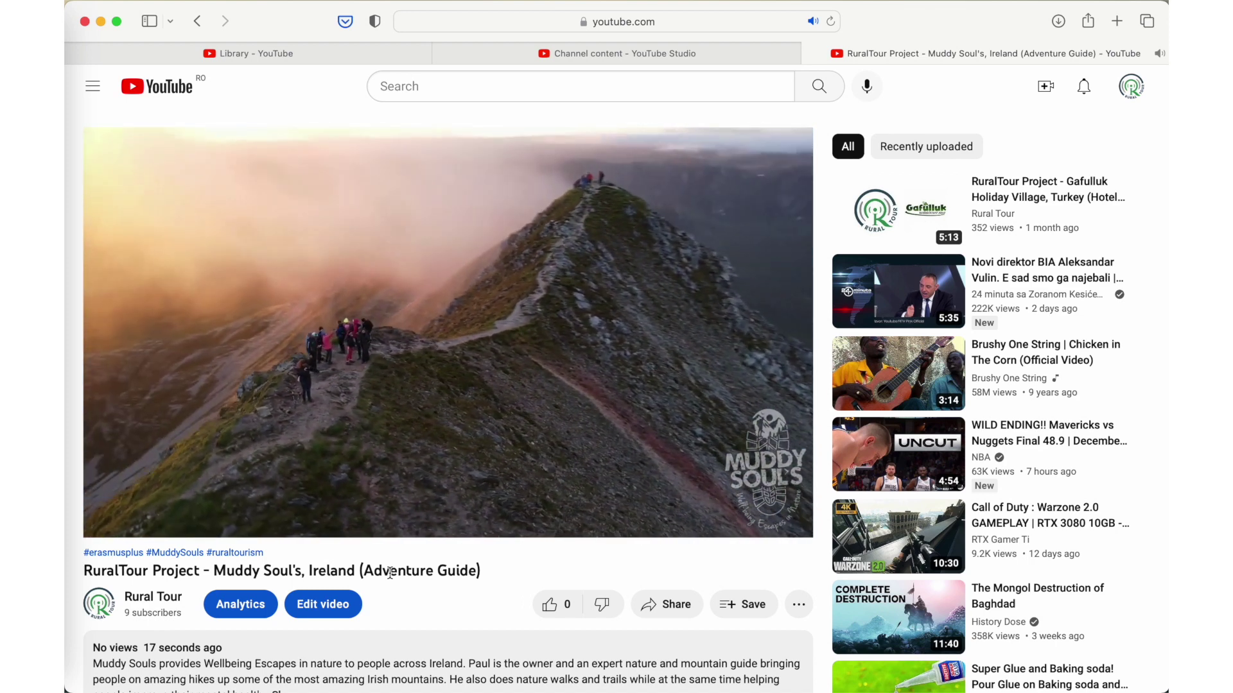
pyautogui.scroll(-5, 493, 546)
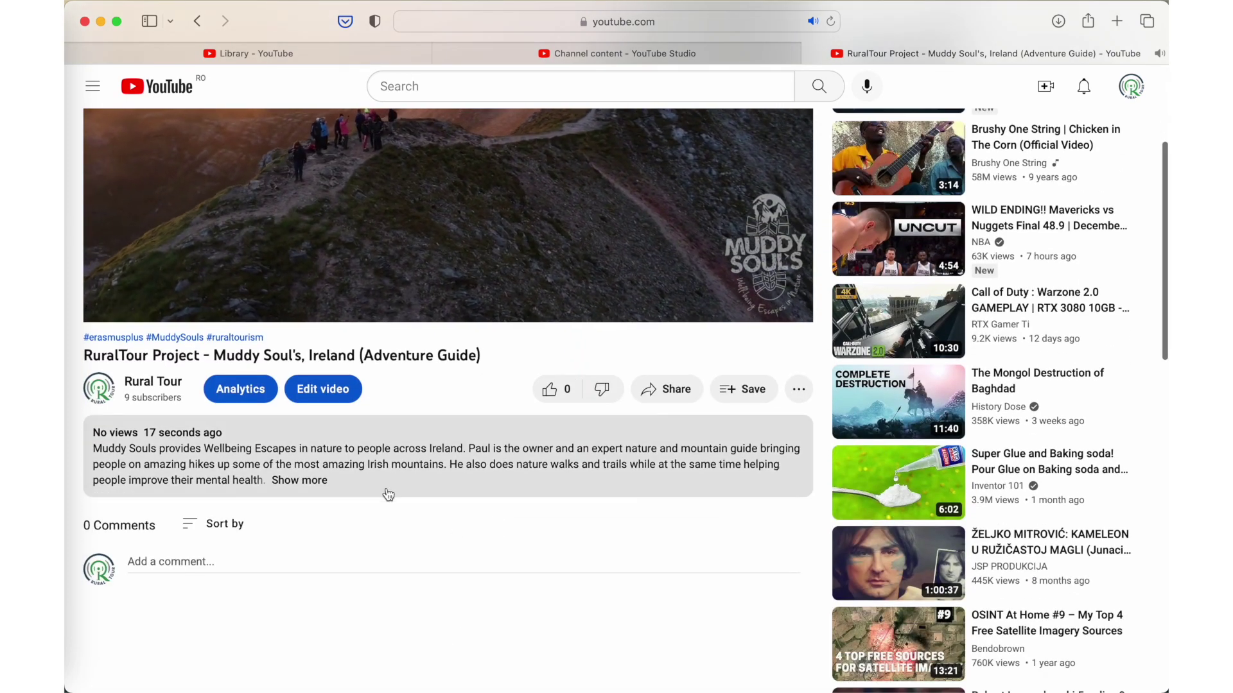
pyautogui.click(314, 482)
pyautogui.scroll(-4, 436, 465)
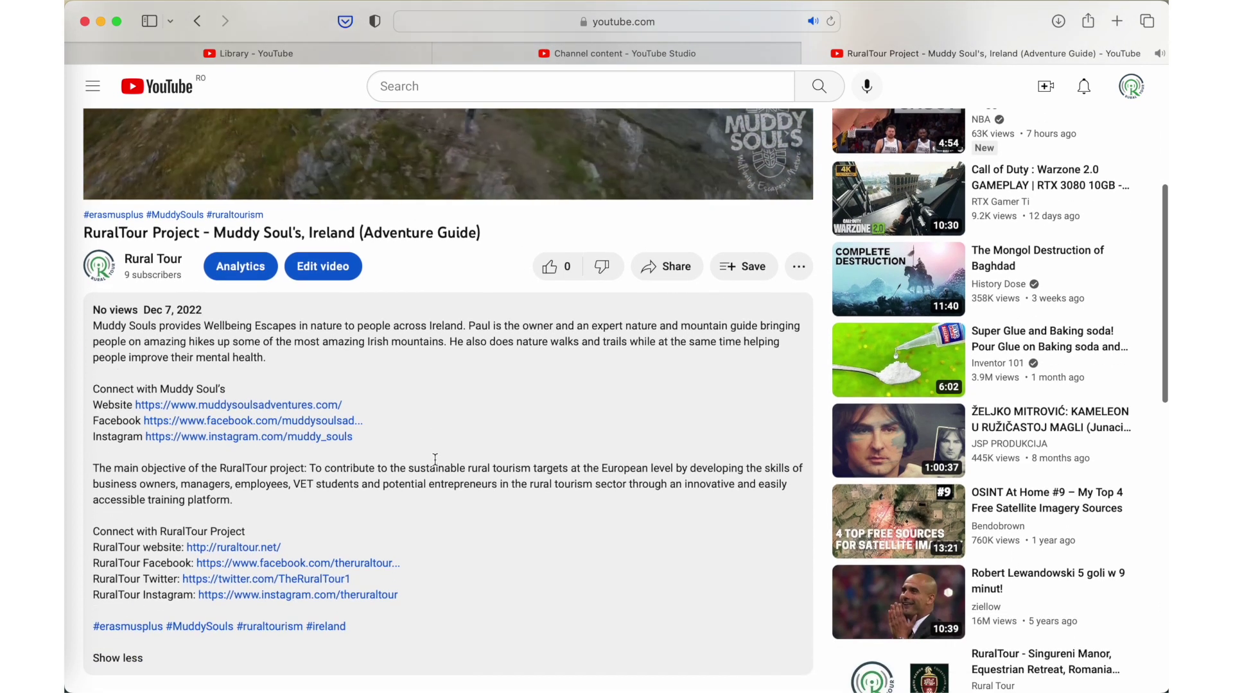
pyautogui.scroll(5, 435, 465)
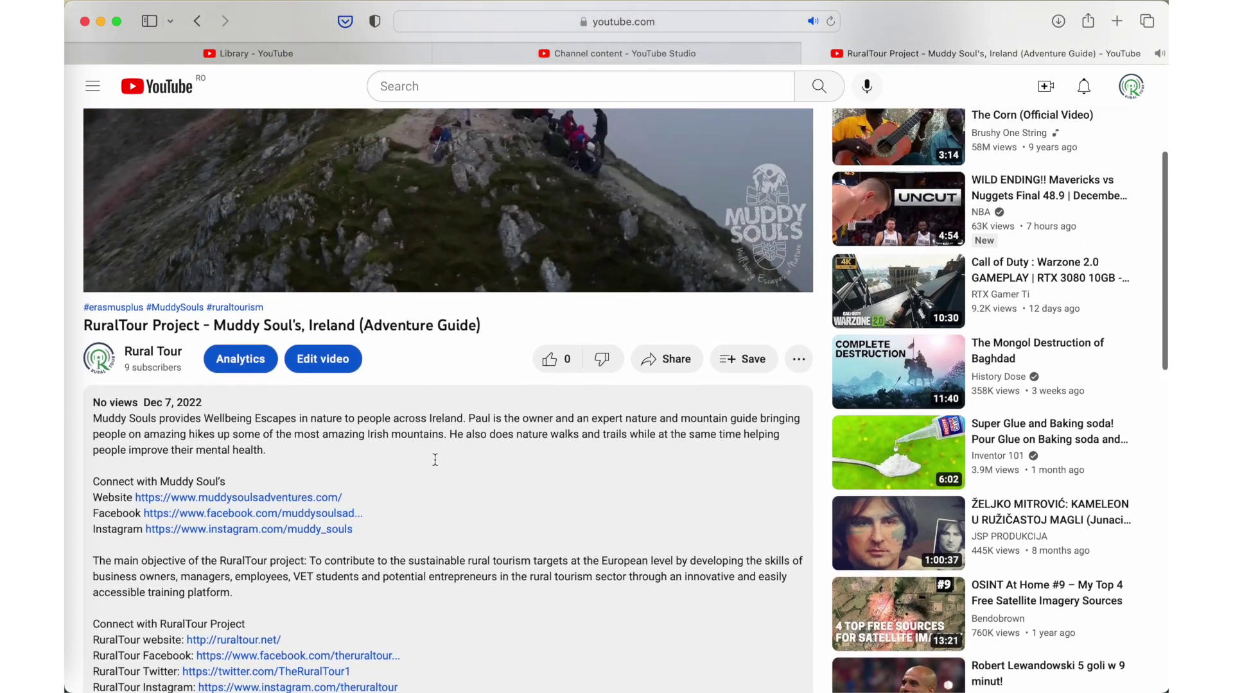
pyautogui.scroll(2, 435, 459)
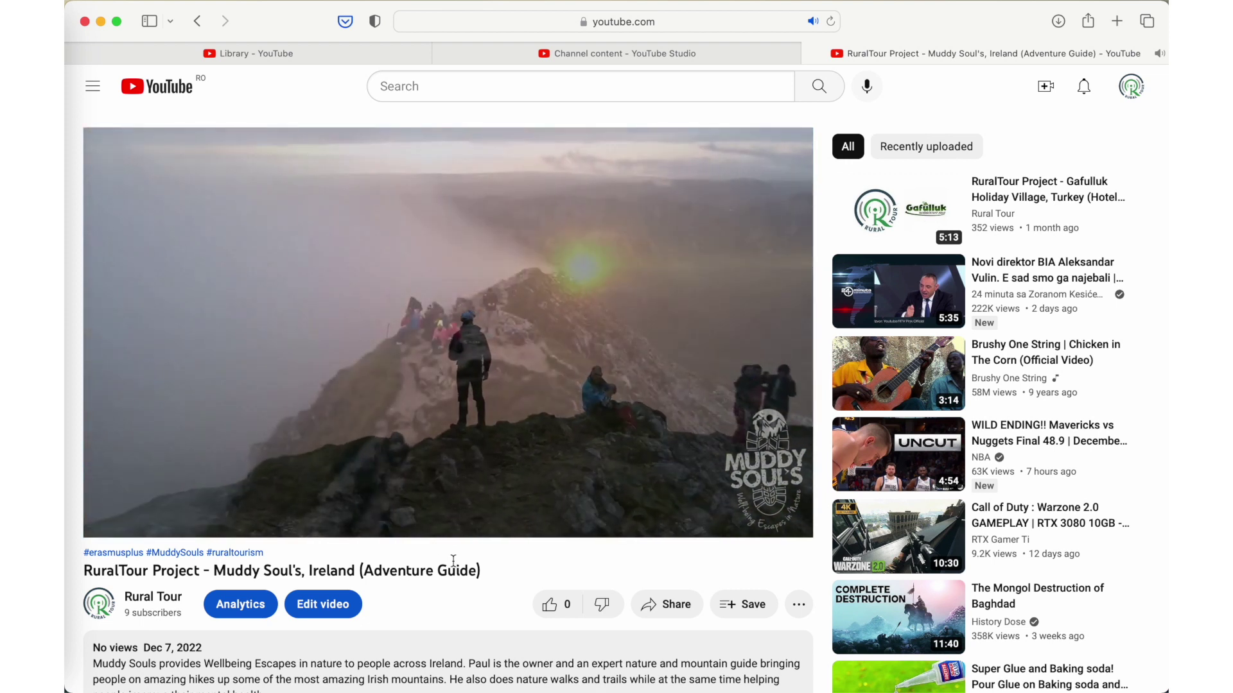
# Step: Pause the video, check its title and description once more, and close the video page
pyautogui.moveTo(325, 499)
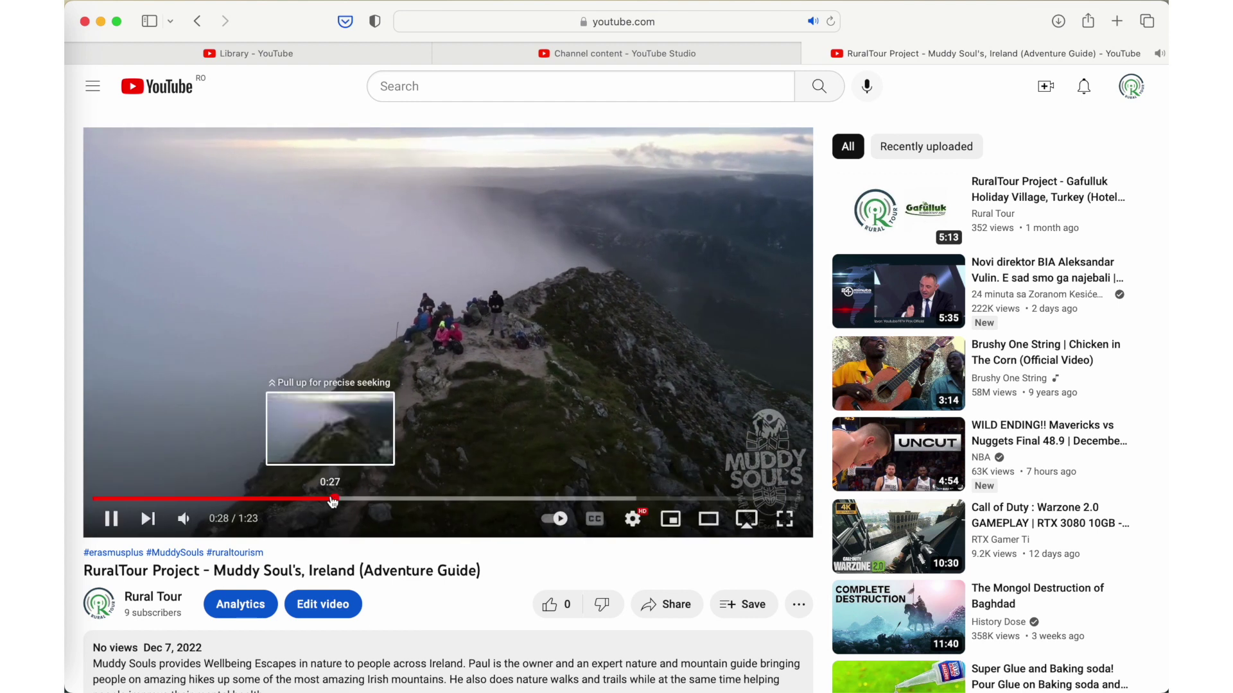
pyautogui.click(111, 519)
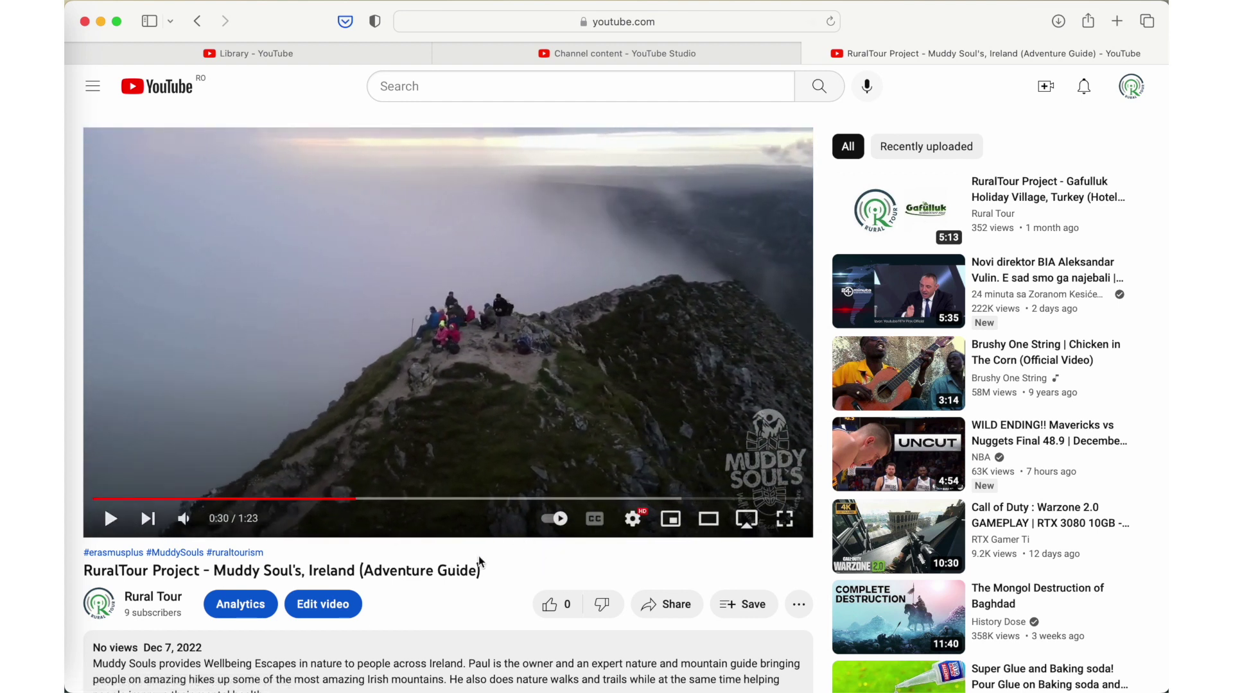
pyautogui.scroll(-5, 534, 554)
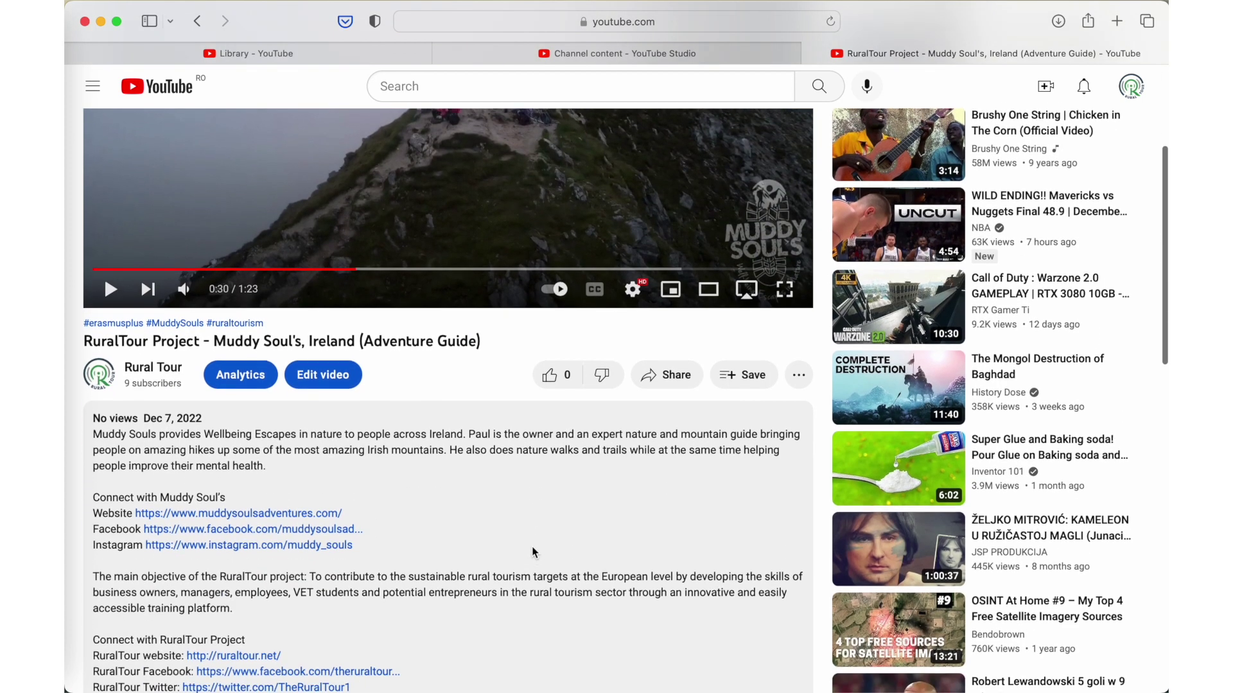
pyautogui.scroll(-1, 535, 554)
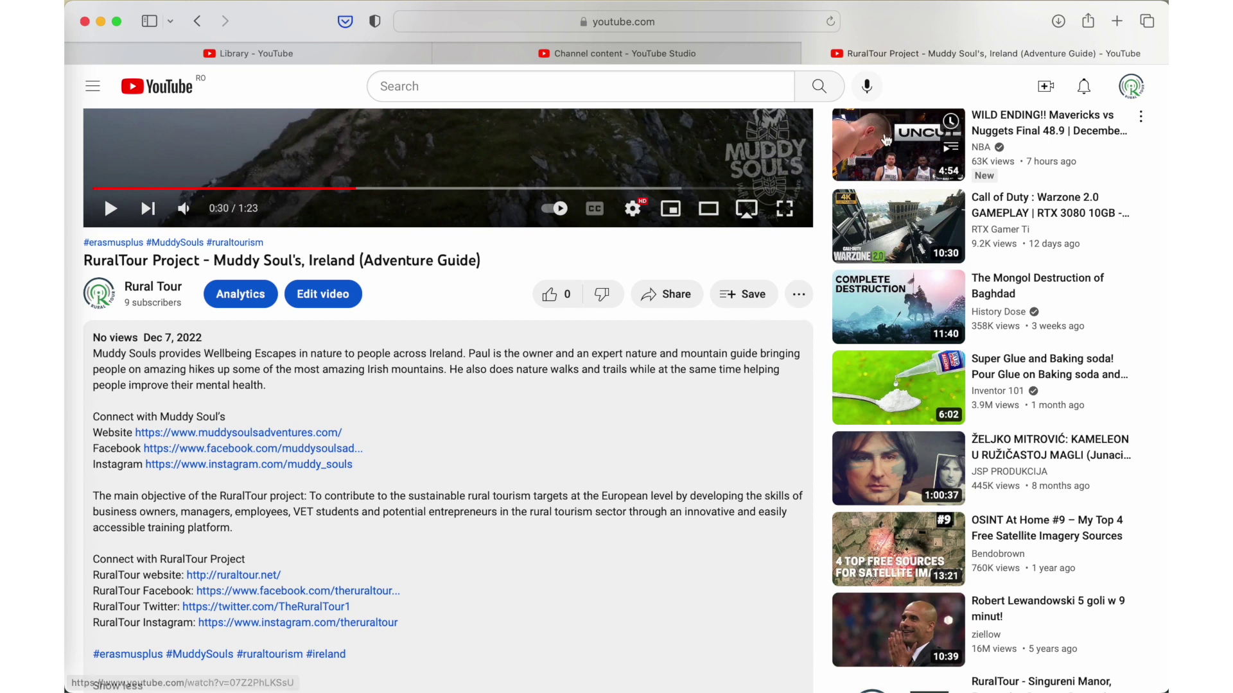
pyautogui.click(812, 54)
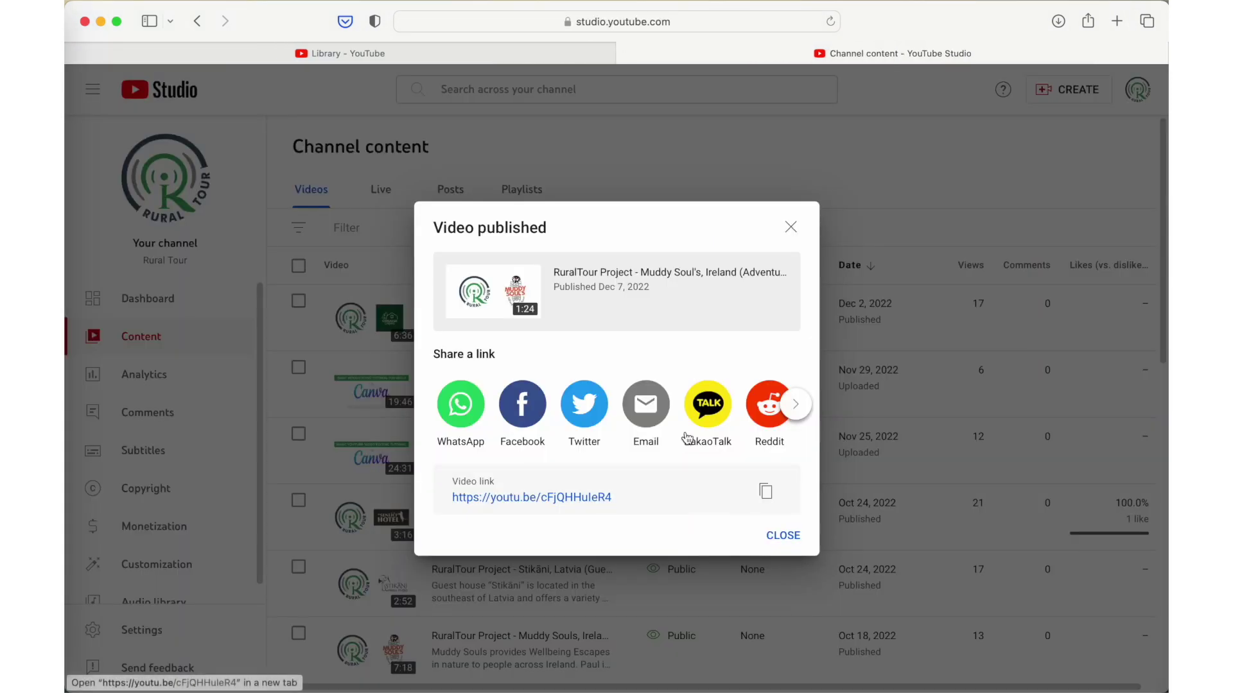
# Step: Dismiss the publishing confirmation and open the new Muddy Soul's video's details to review its description and settings
pyautogui.click(791, 221)
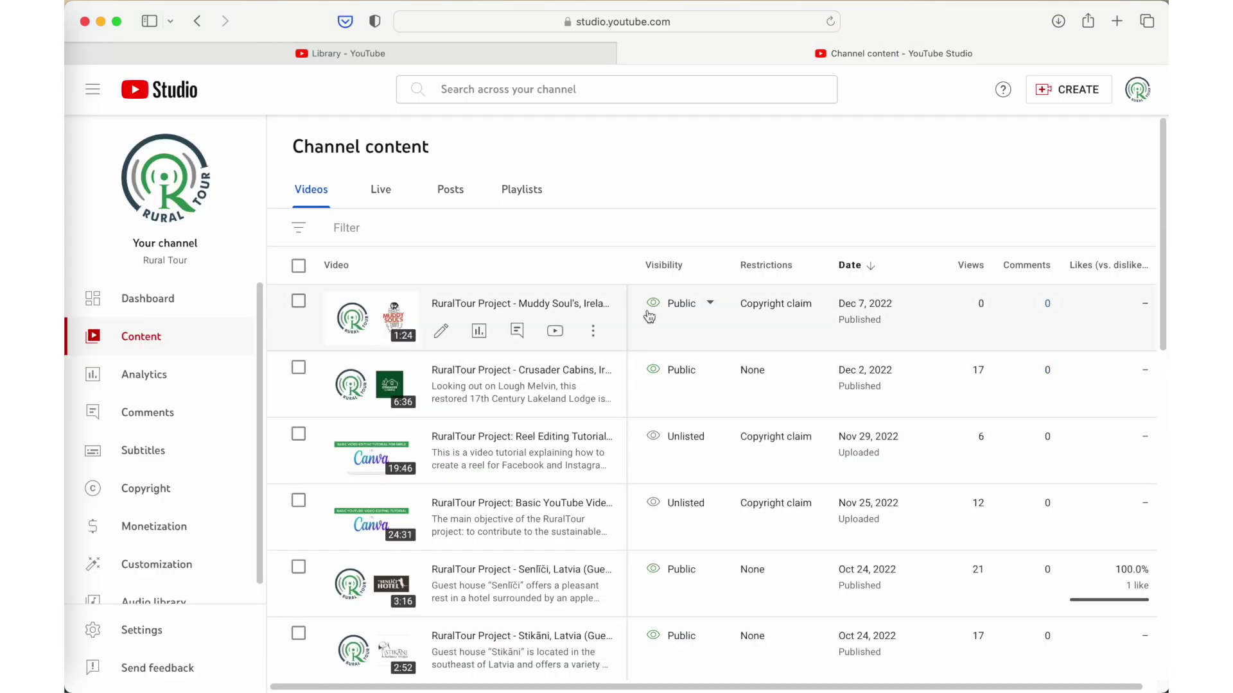
pyautogui.click(441, 332)
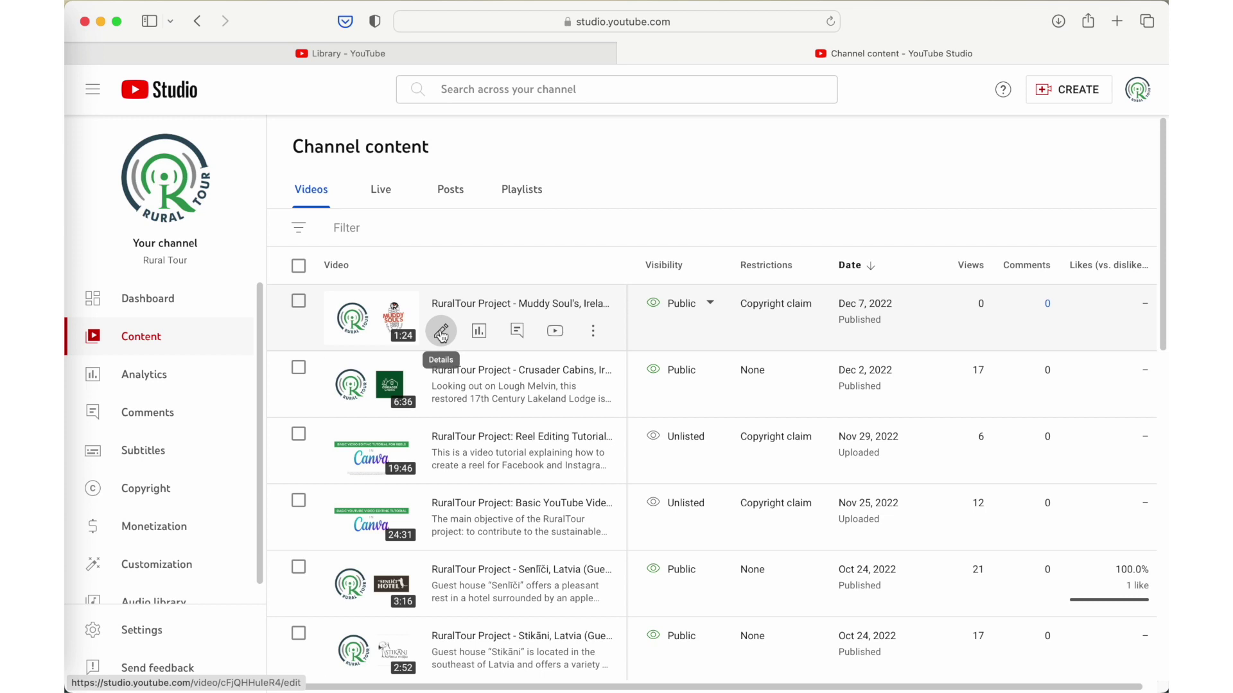
pyautogui.click(465, 341)
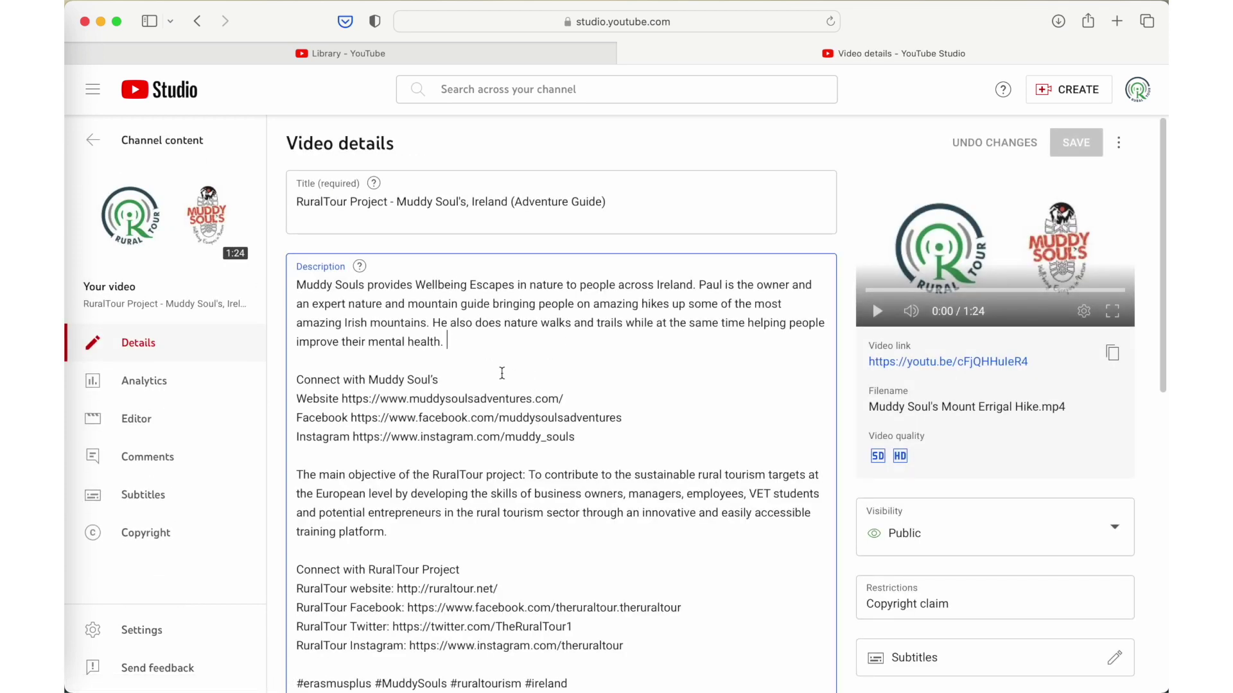
pyautogui.click(592, 439)
pyautogui.scroll(-10, 628, 432)
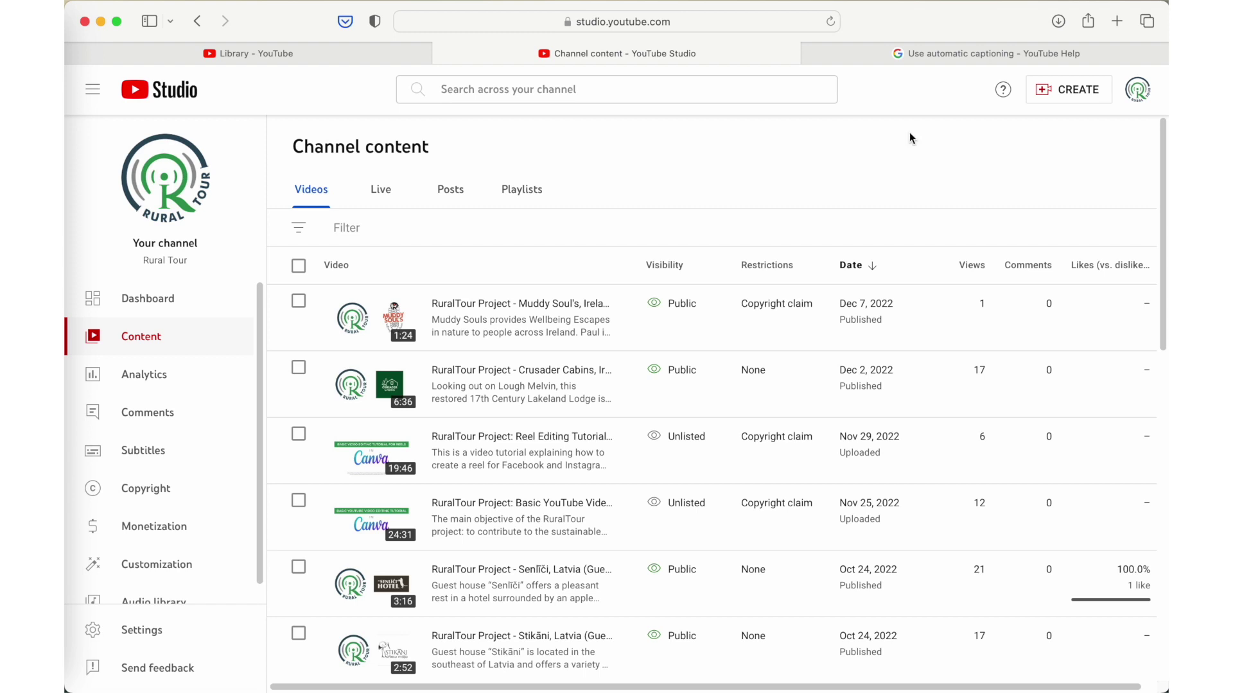
# Step: Read the note on caption quality in the YouTube Help article on automatic captioning
pyautogui.click(976, 49)
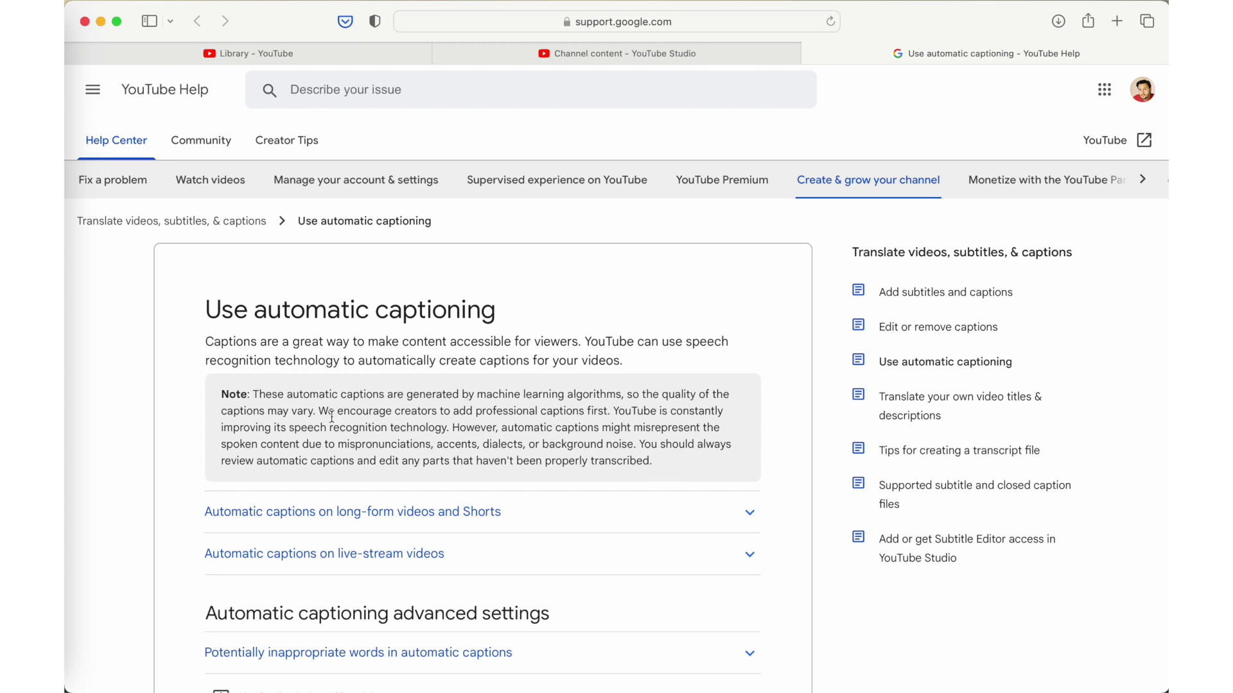
pyautogui.moveTo(255, 394); pyautogui.dragTo(657, 402)
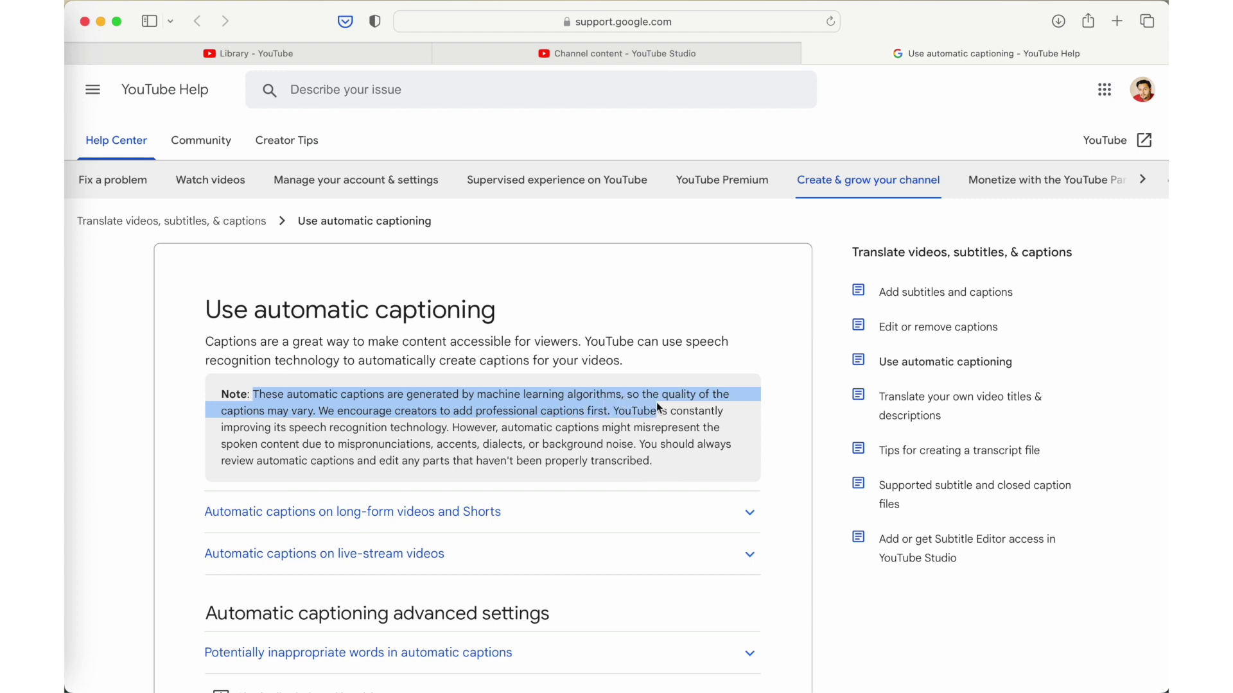
pyautogui.click(302, 414)
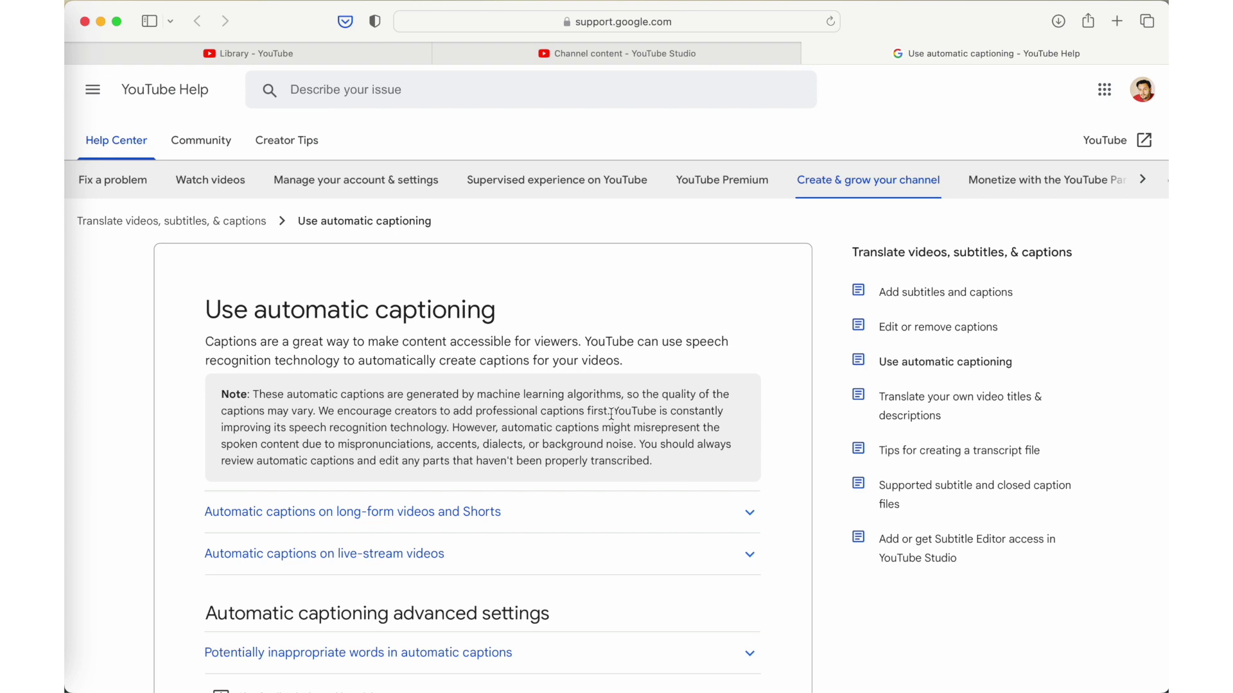
# Step: Return to the channel content in YouTube Studio and open the details of the Crusader Cabins video
pyautogui.click(579, 57)
pyautogui.scroll(-5, 541, 378)
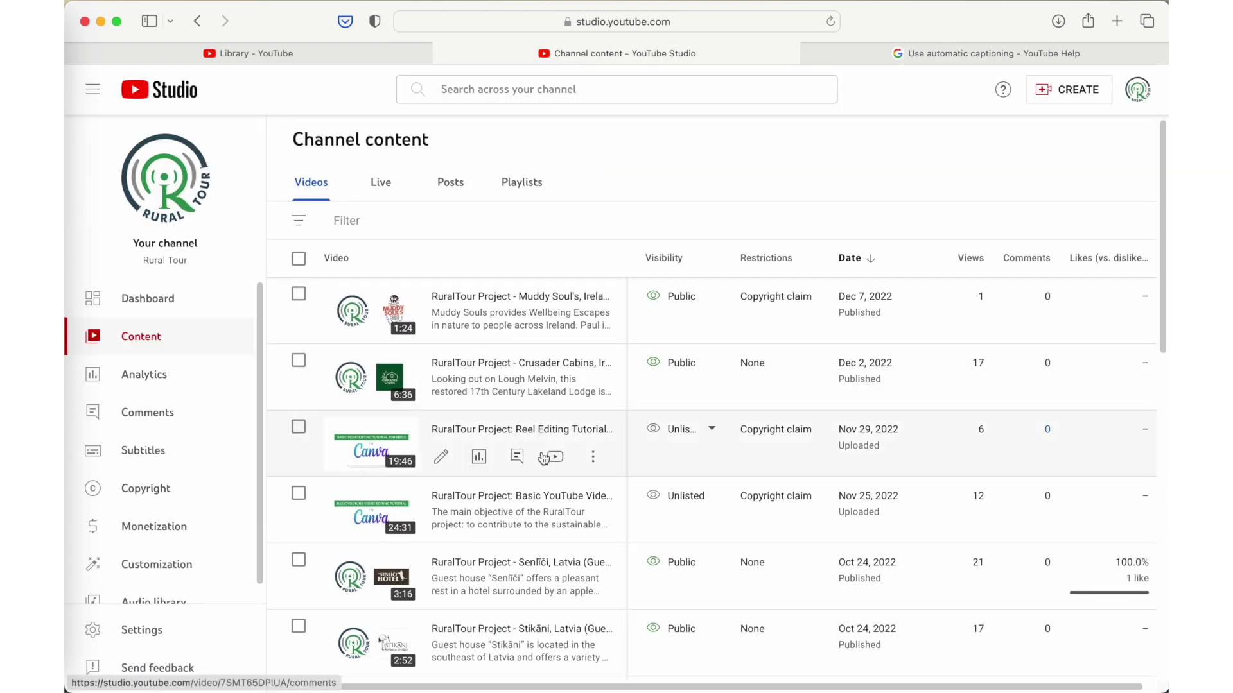
pyautogui.scroll(-10, 546, 458)
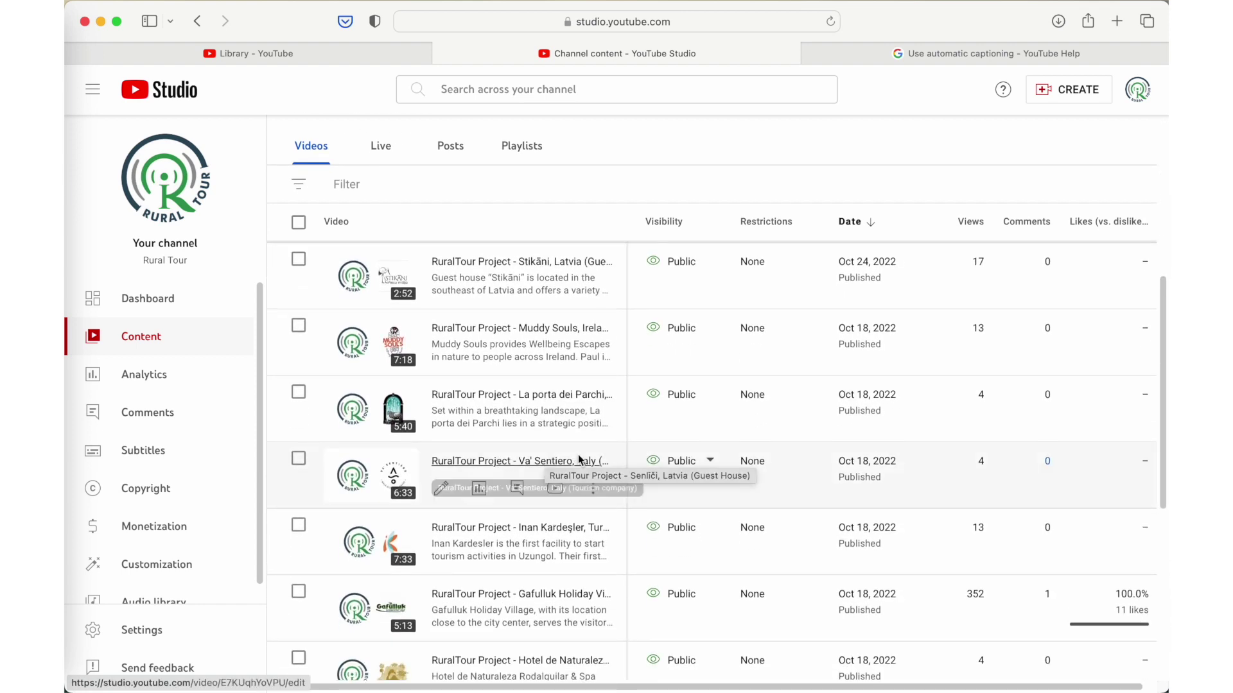
pyautogui.scroll(8, 546, 458)
pyautogui.scroll(4, 580, 460)
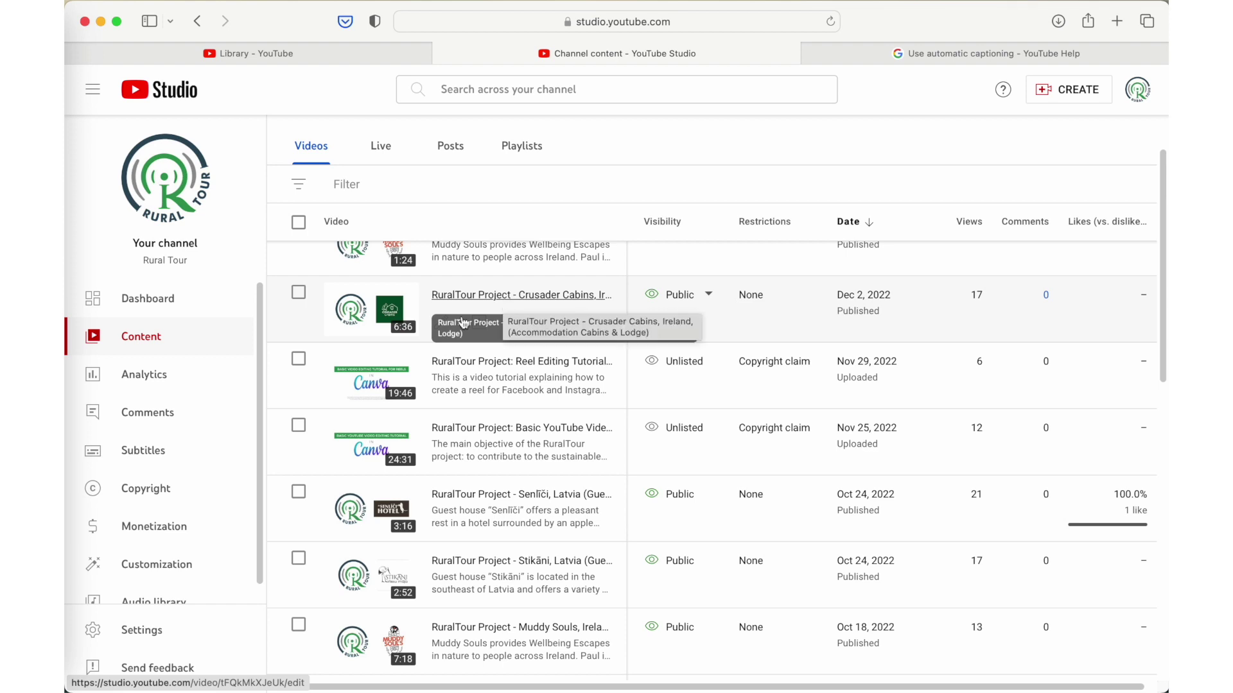
pyautogui.click(442, 323)
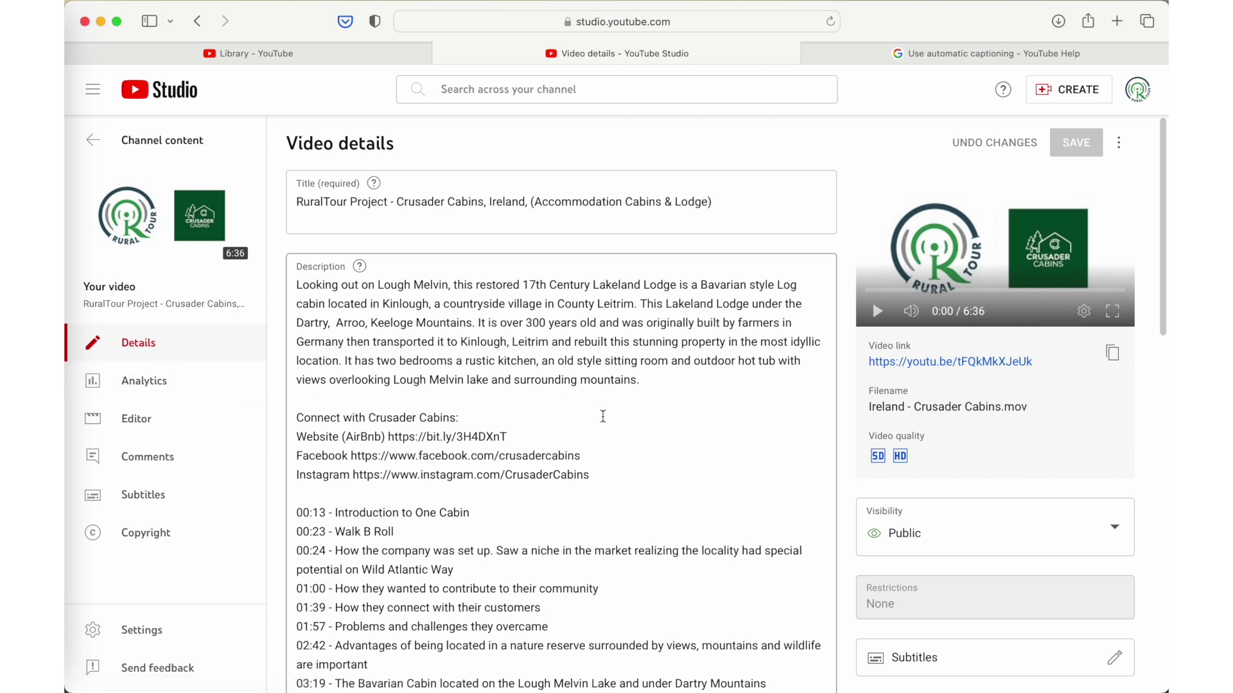
# Step: Open the Crusader Cabins video's English subtitles and review the caption text and timings
pyautogui.scroll(-3, 1053, 547)
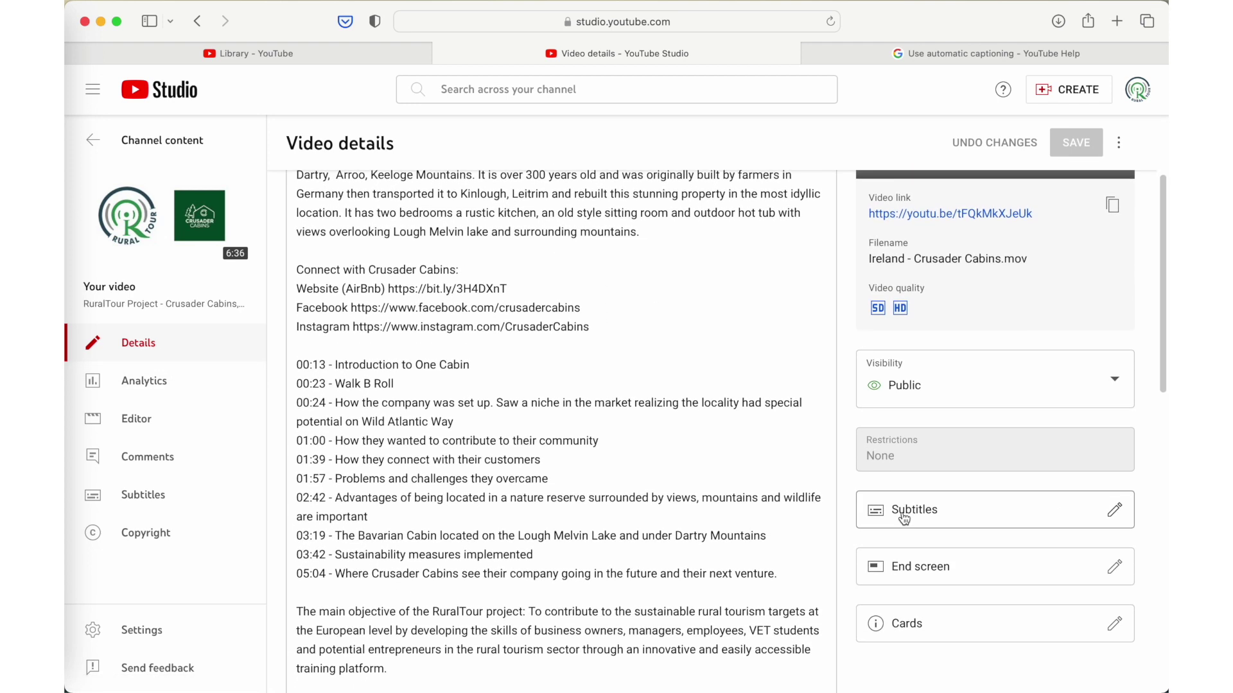
pyautogui.click(961, 520)
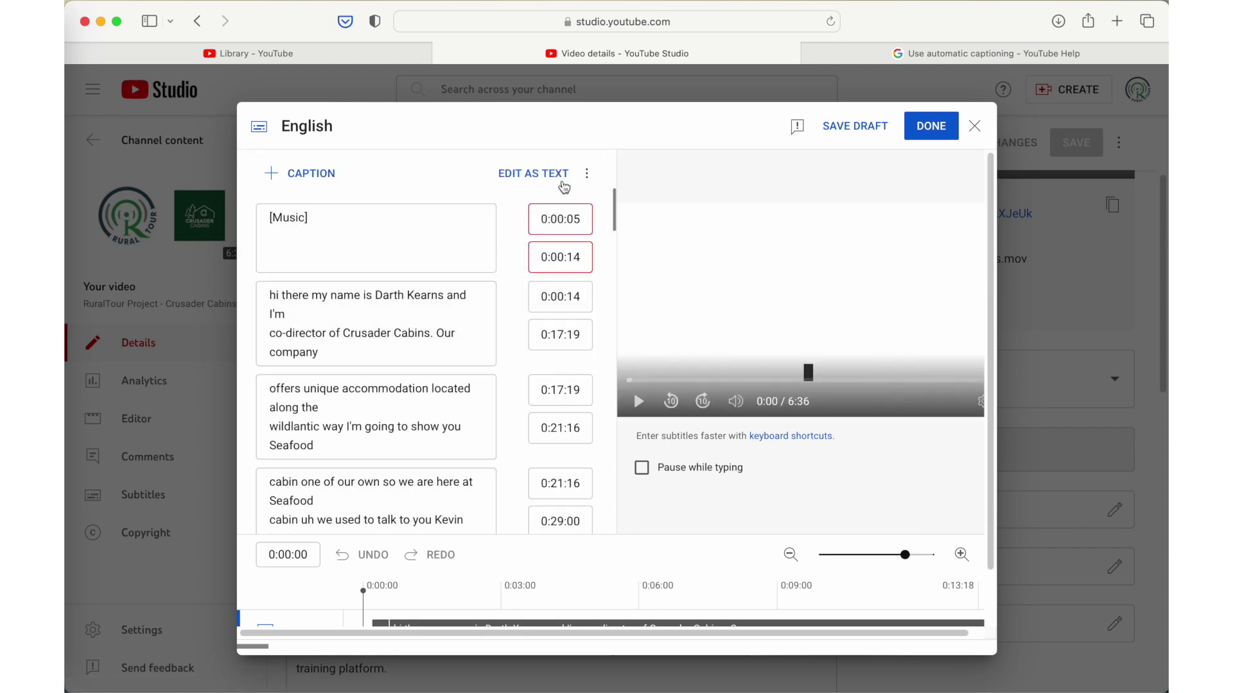
pyautogui.scroll(-5, 433, 358)
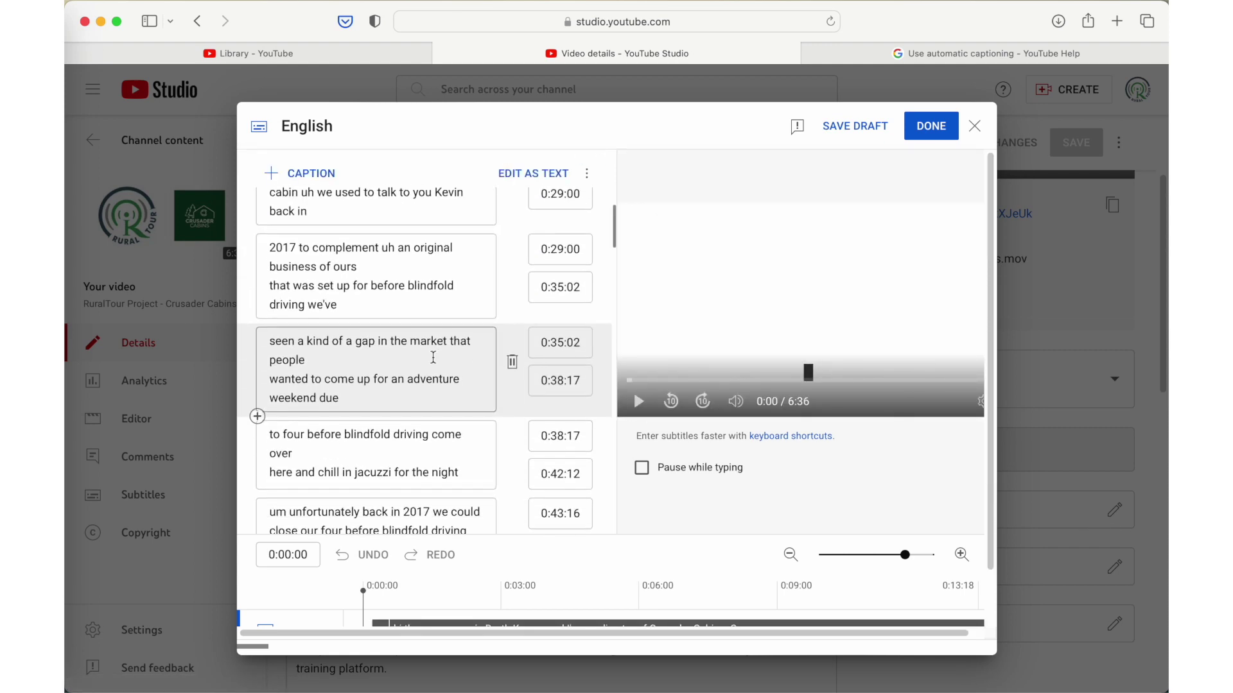
pyautogui.scroll(6, 434, 358)
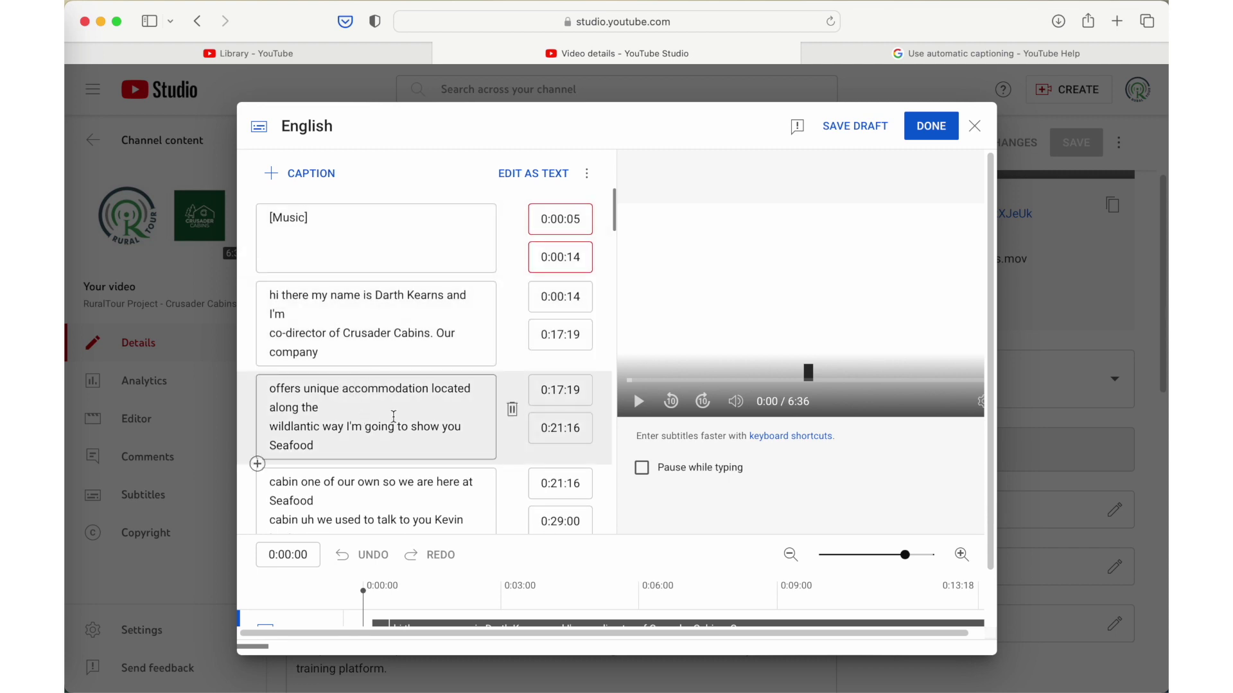
# Step: Correct "wildlantic way" to "Wild Atlantic Way" in the English caption starting at 0:17:19
pyautogui.scroll(-2, 394, 416)
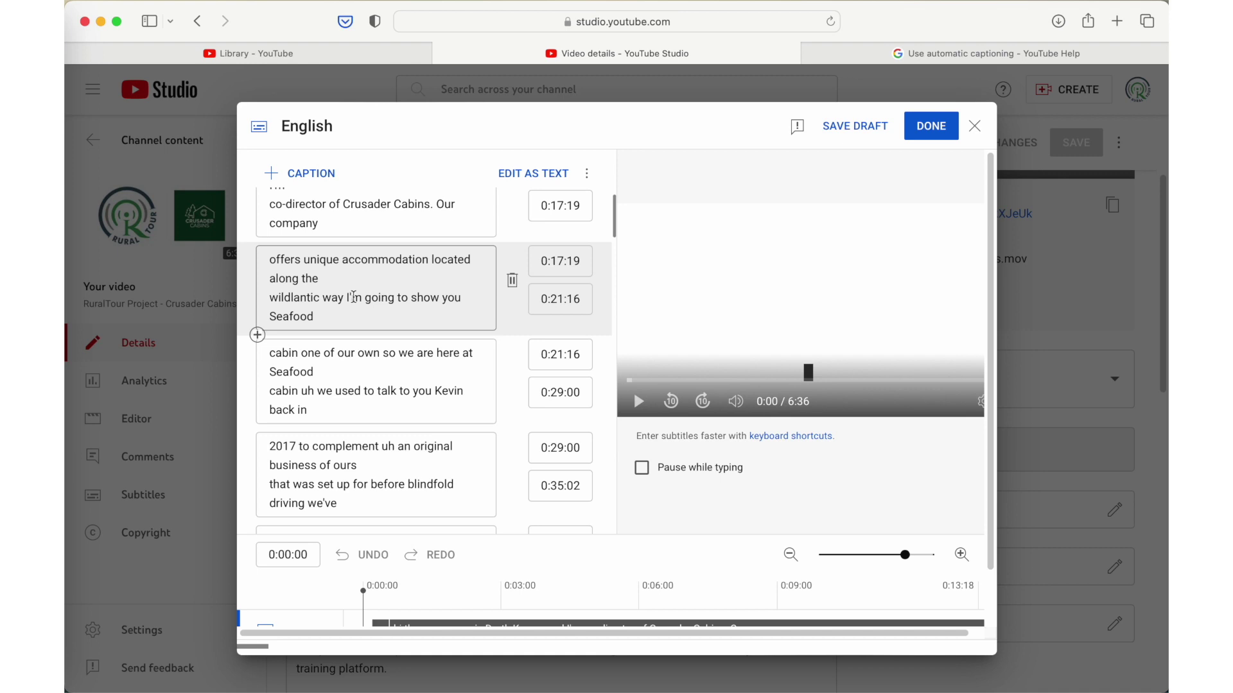
pyautogui.scroll(4, 411, 250)
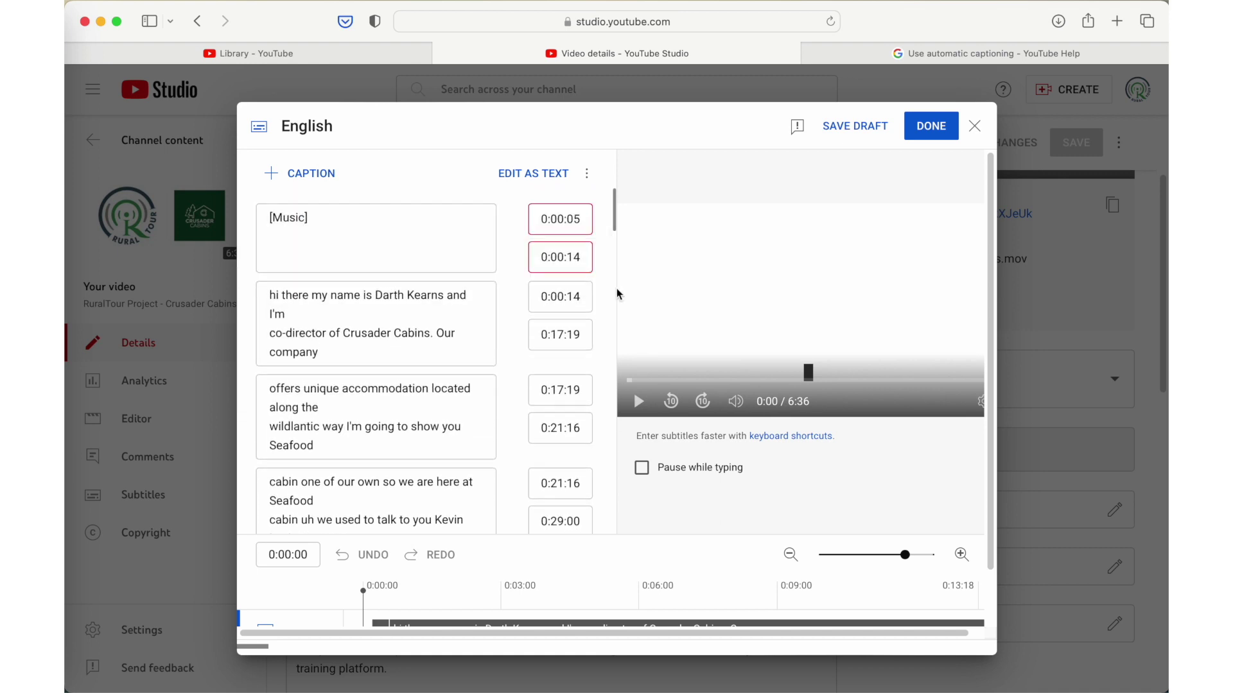
pyautogui.scroll(-2, 380, 253)
pyautogui.moveTo(269, 370); pyautogui.dragTo(345, 371)
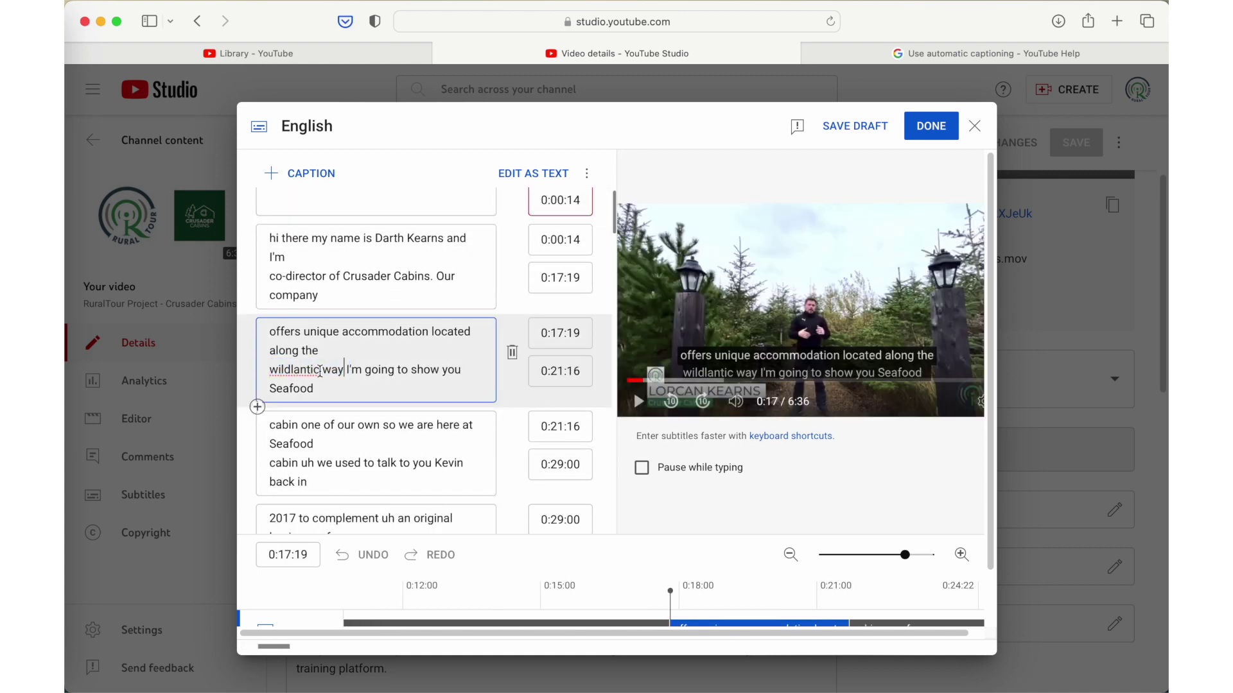
pyautogui.write('Wild At')
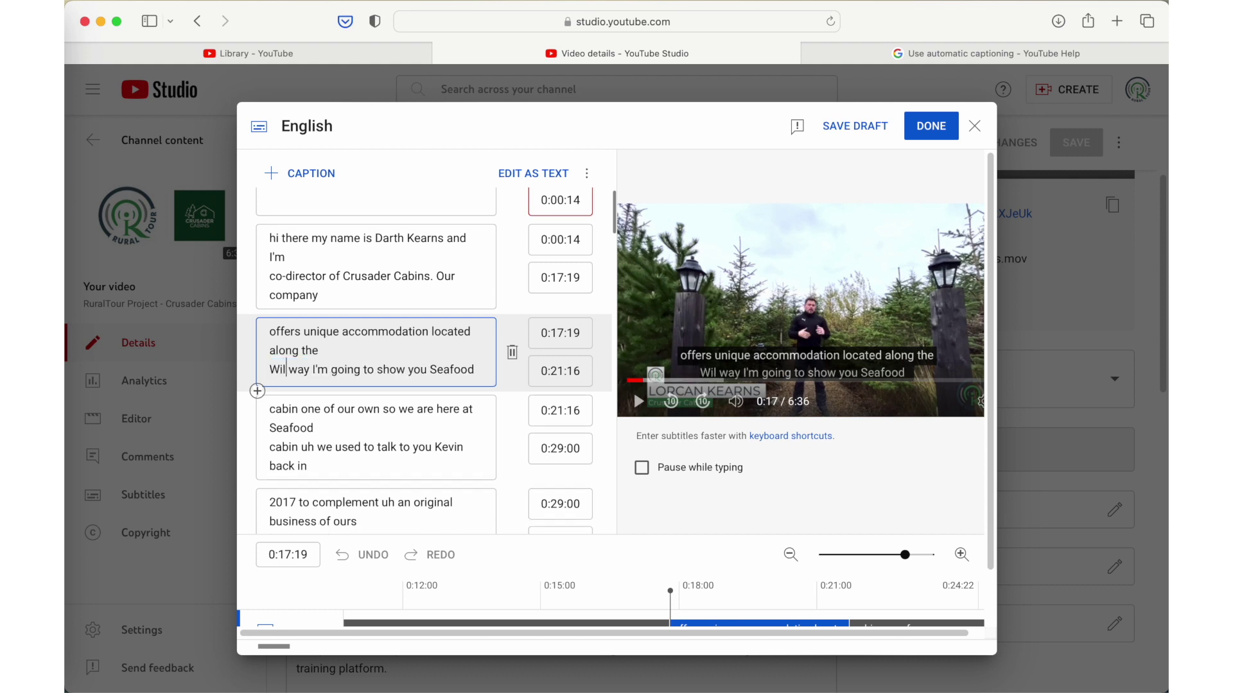
pyautogui.write('lantic')
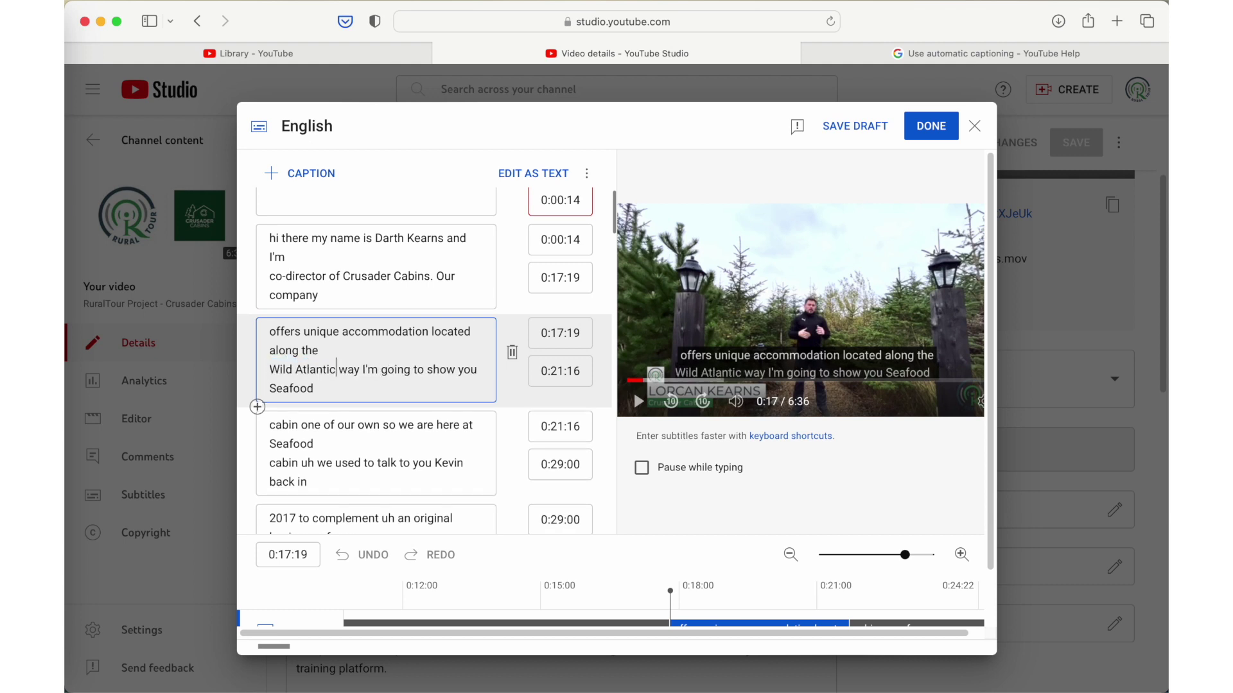
pyautogui.press('Delete')
pyautogui.write('W')
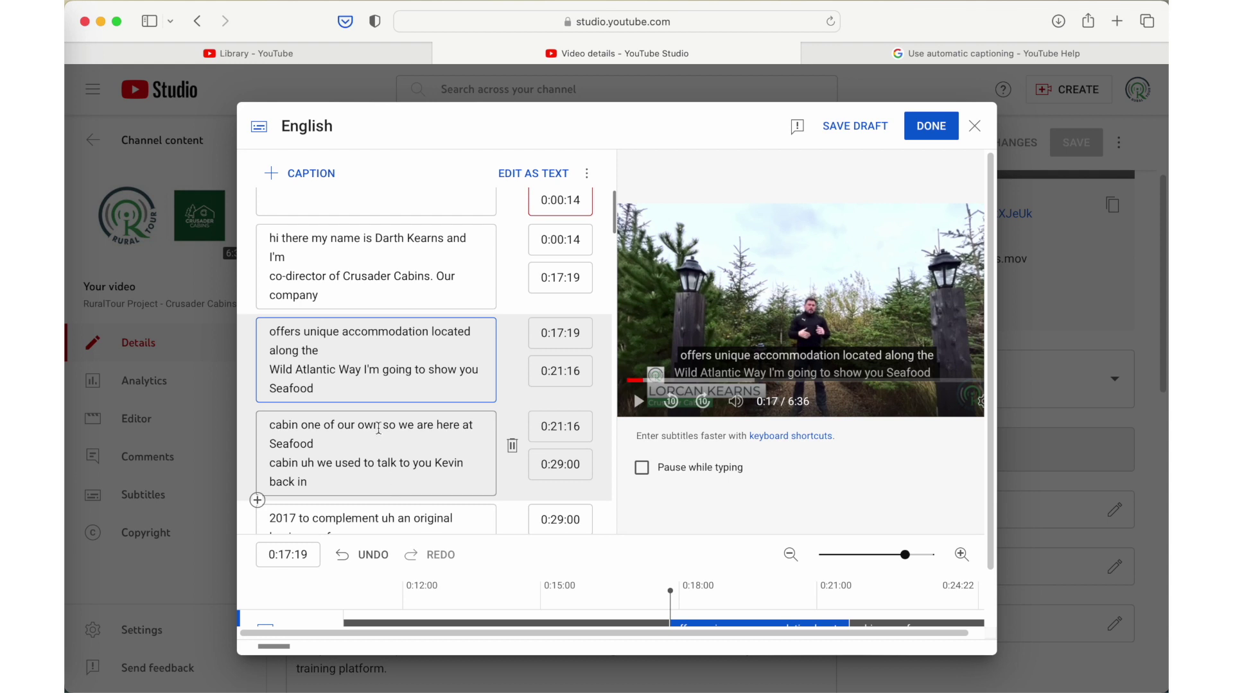
# Step: Review the remaining English captions for errors and publish the edited subtitles
pyautogui.scroll(-3, 358, 443)
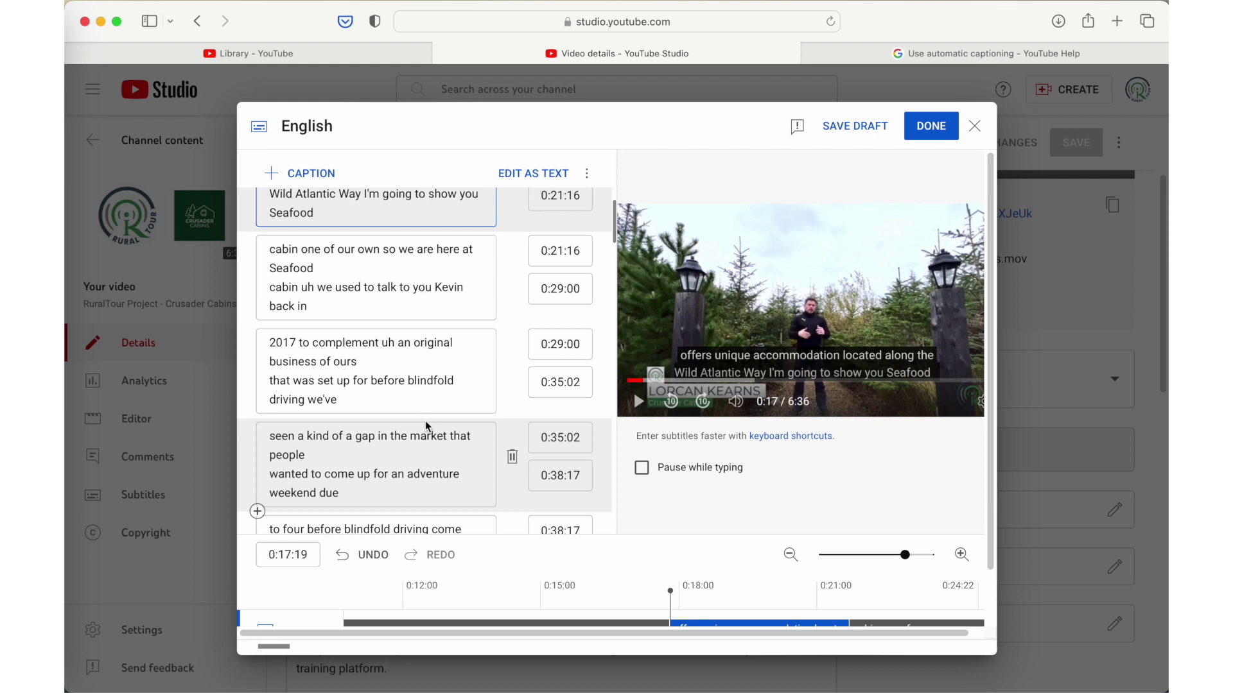
pyautogui.scroll(-1, 404, 427)
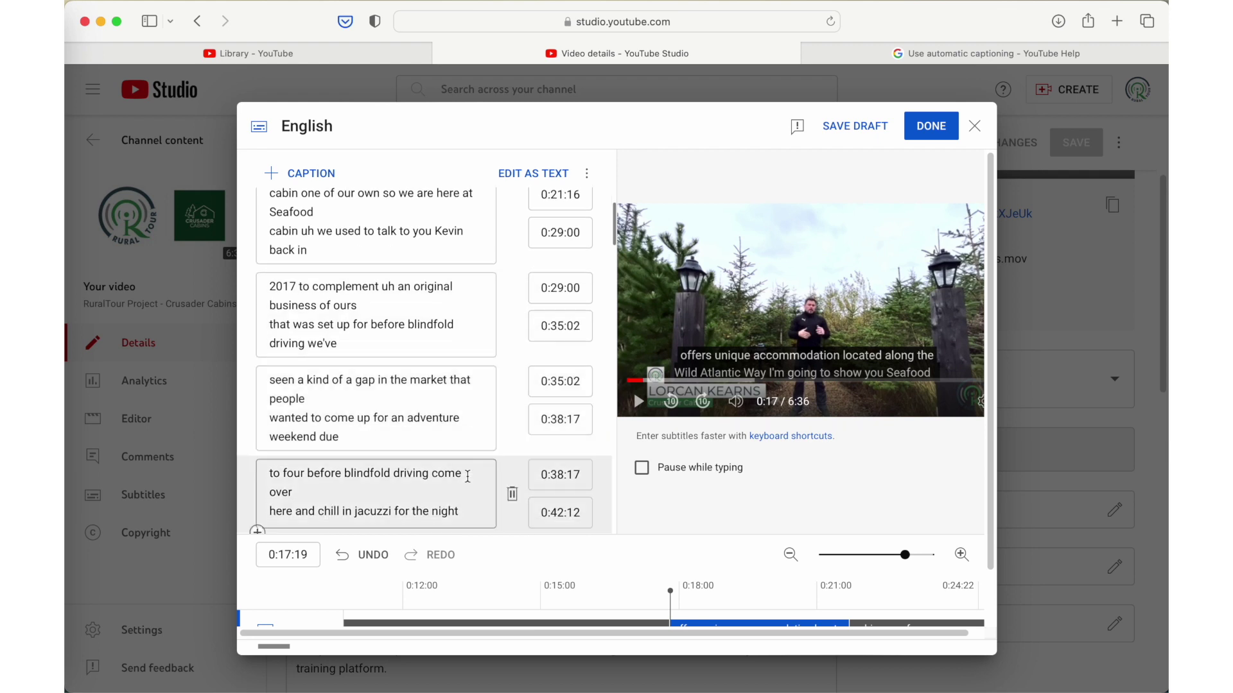
pyautogui.scroll(-5, 466, 476)
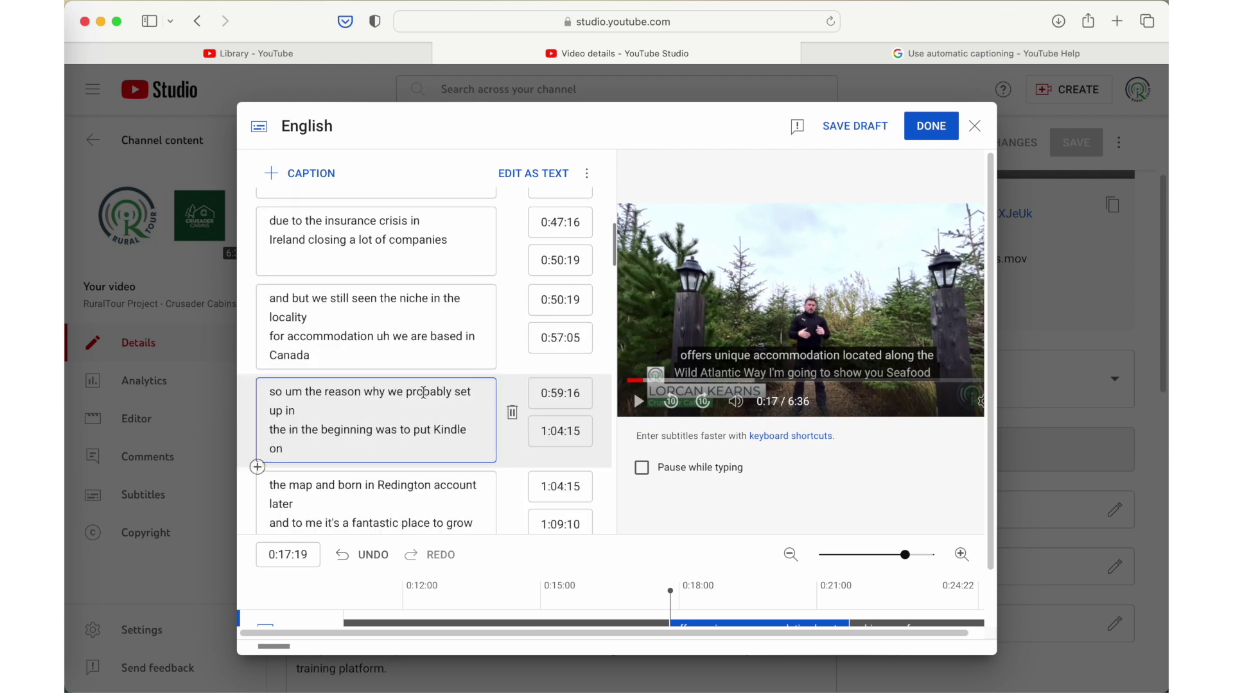
pyautogui.click(947, 129)
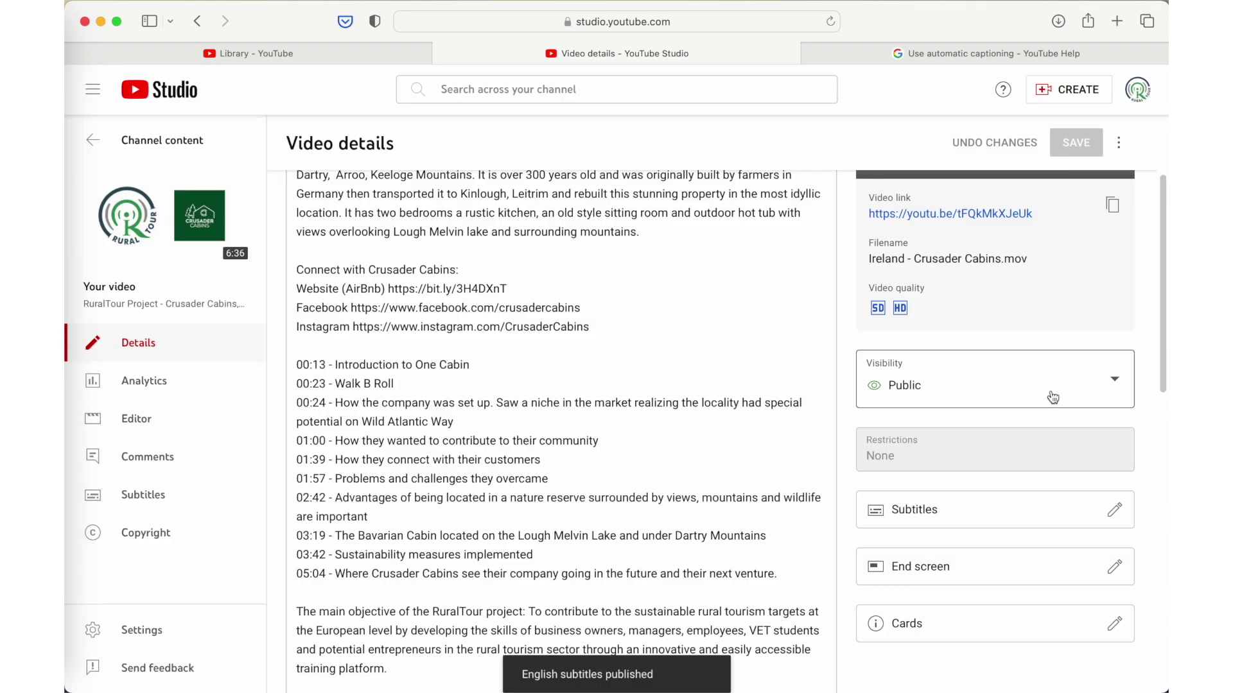
# Step: Open the Crusader Cabins video's watch page and play it with subtitles on to check the published captions
pyautogui.scroll(3, 636, 311)
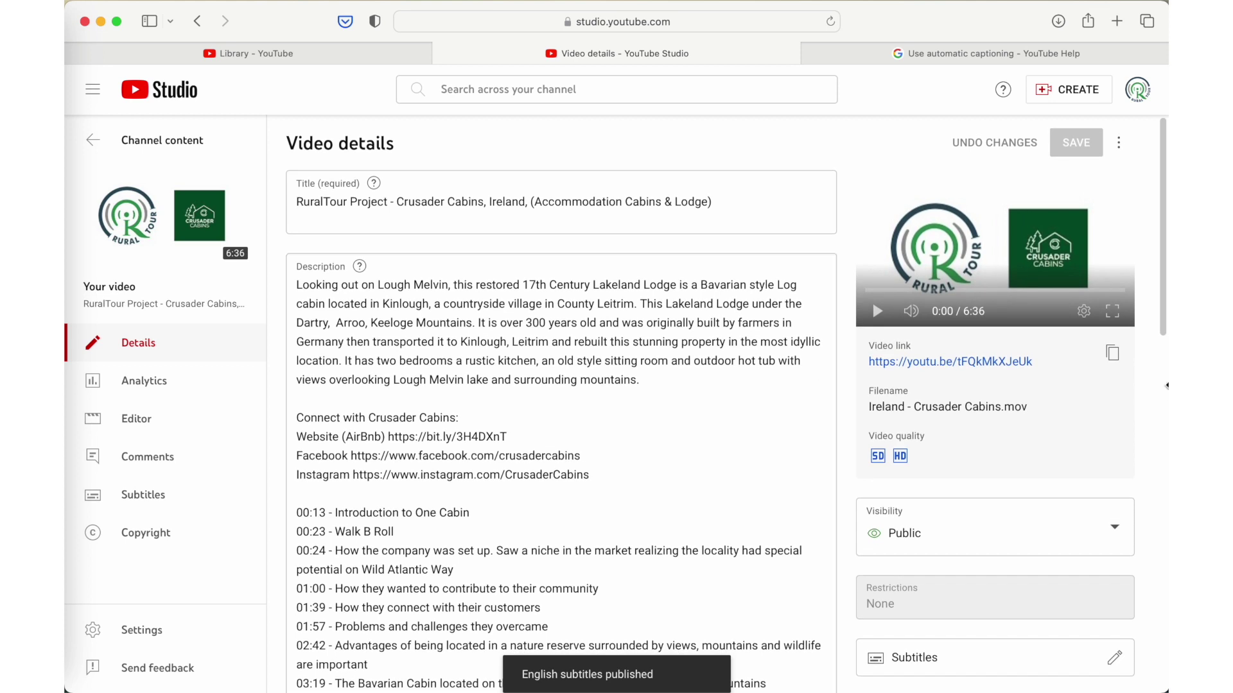
pyautogui.click(944, 361)
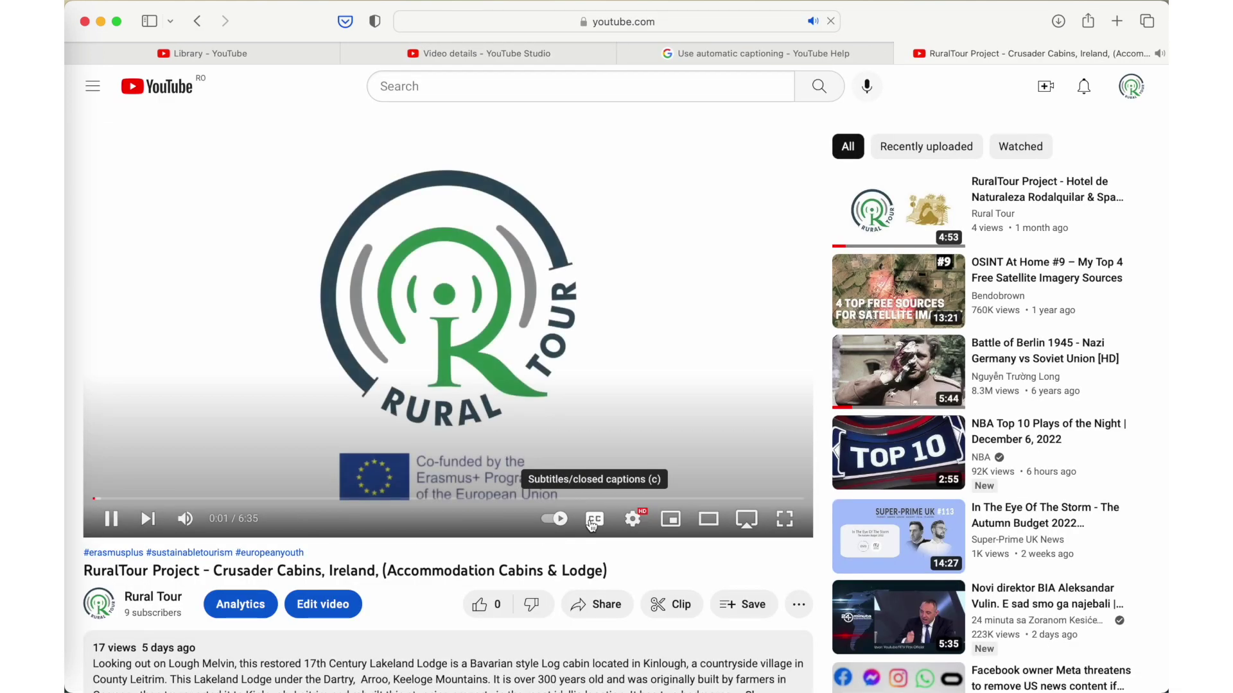
pyautogui.press('space')
pyautogui.click(596, 525)
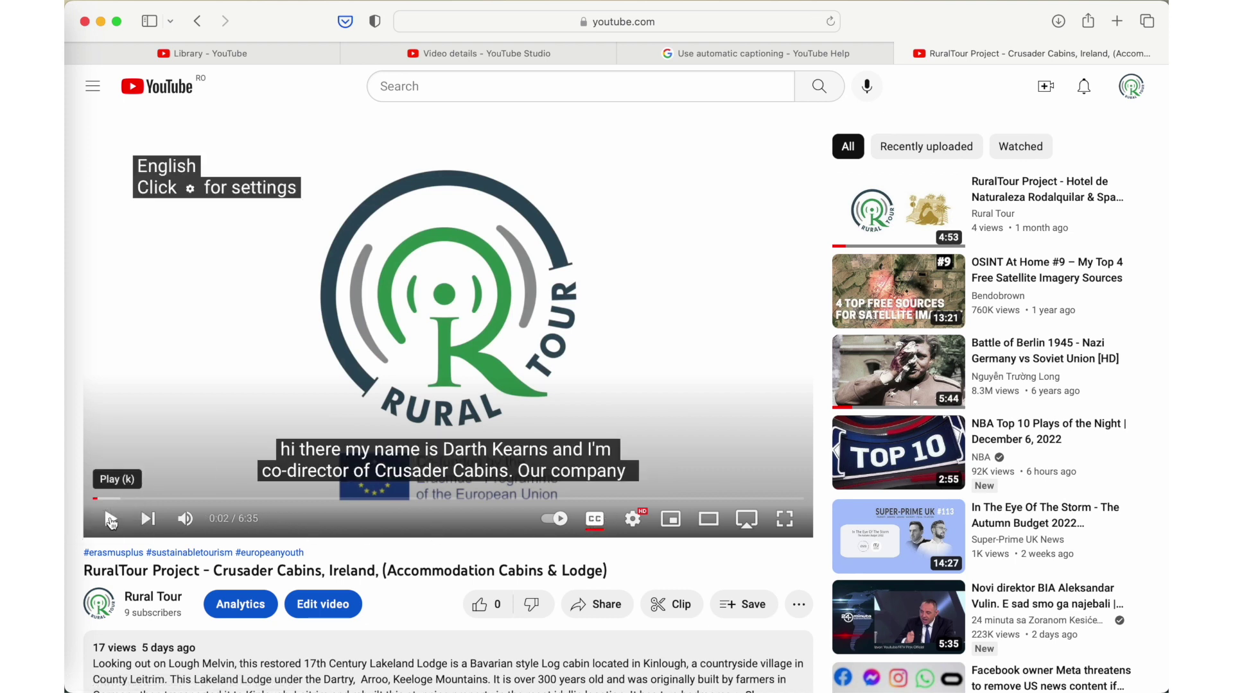
pyautogui.click(111, 522)
pyautogui.click(116, 499)
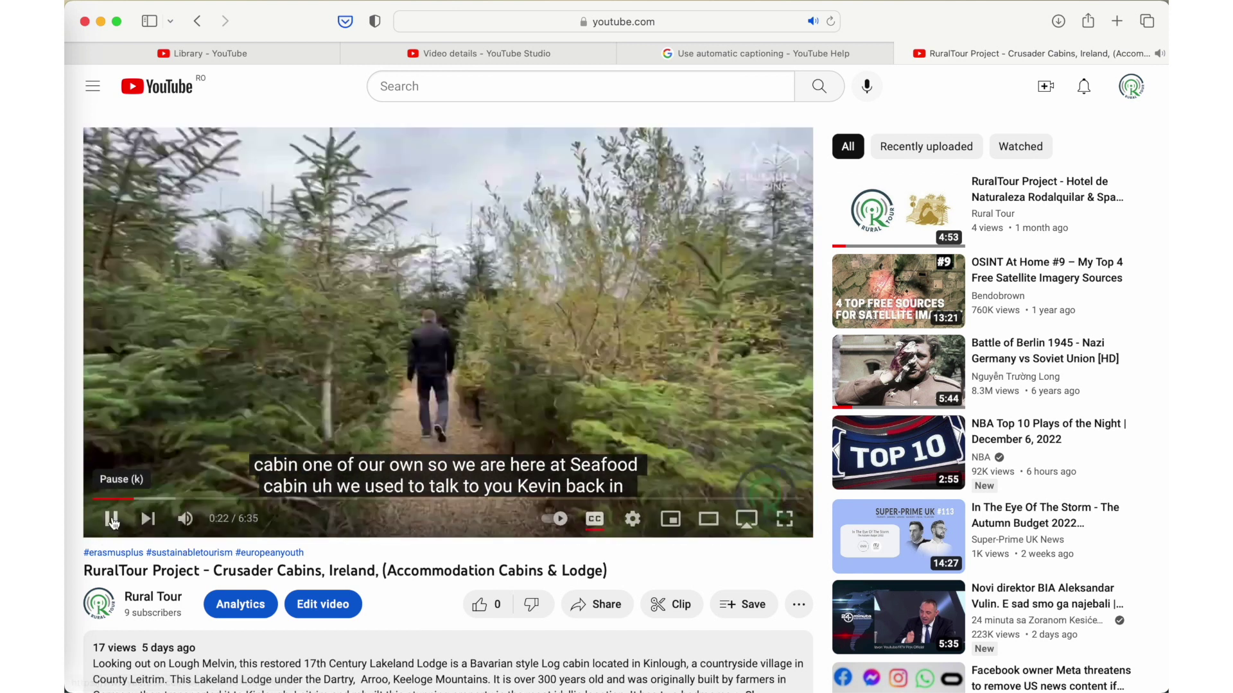
pyautogui.click(110, 519)
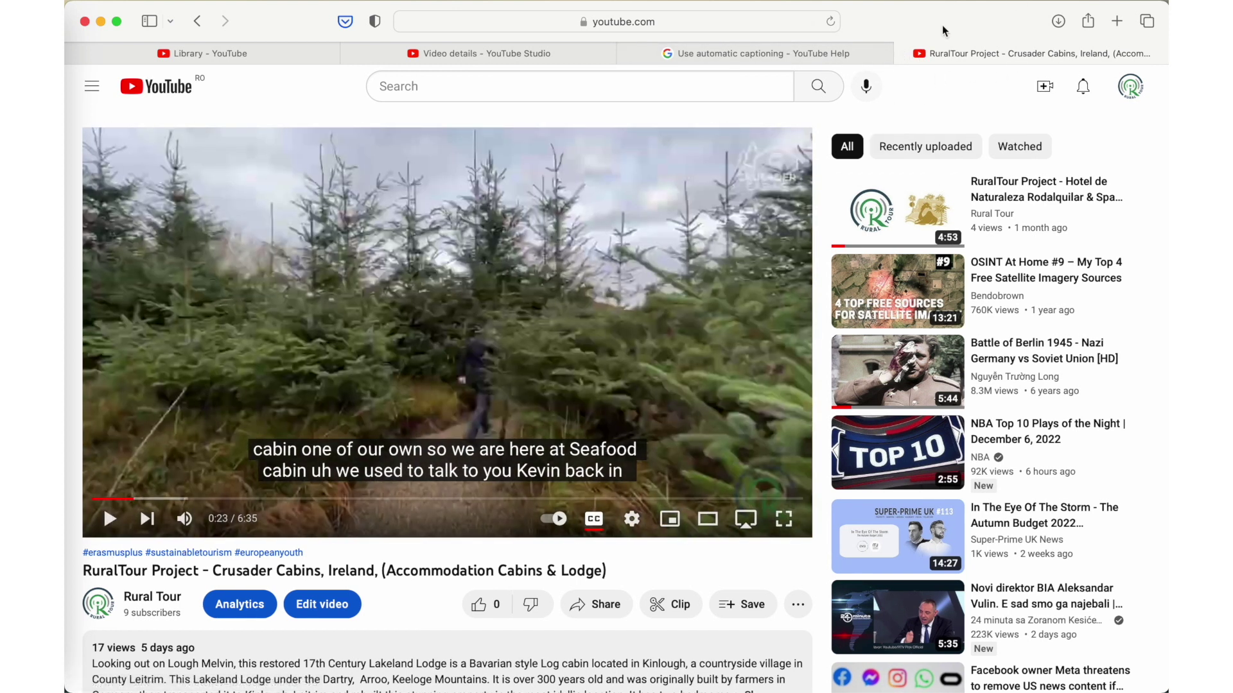
# Step: Reopen the English subtitles in YouTube Studio, replace "Seafood" with "Seaview" in the caption starting at 0:21:16, and publish the change
pyautogui.click(903, 54)
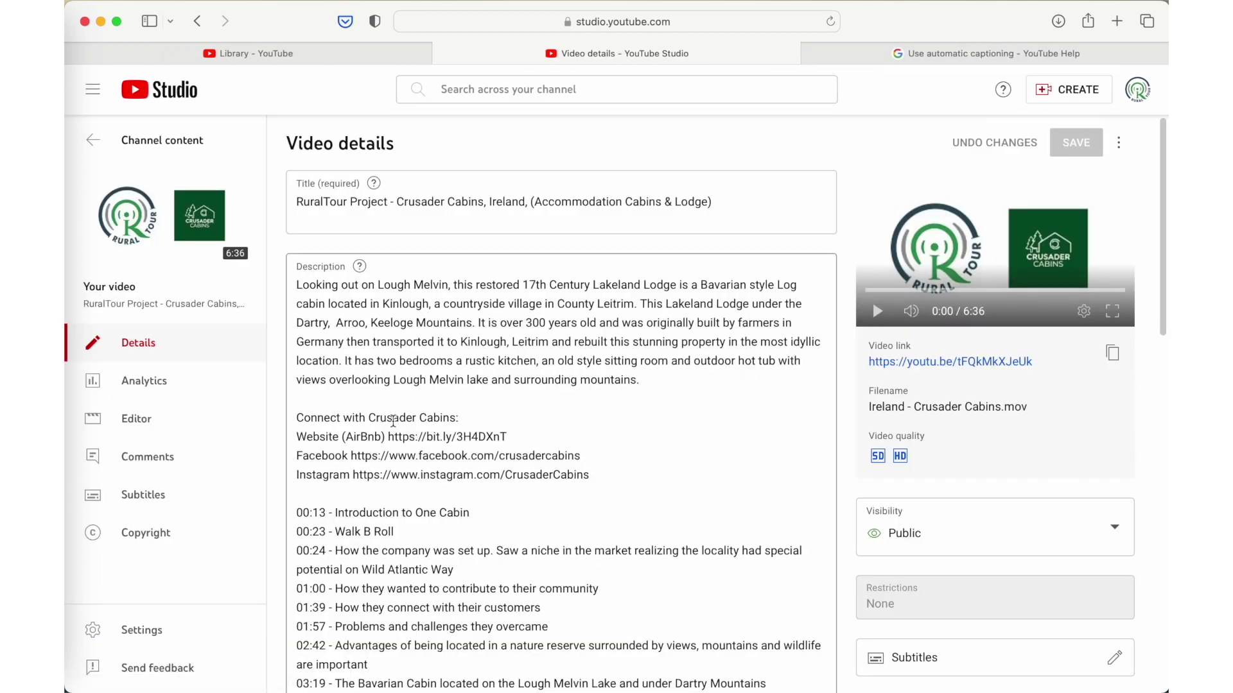
pyautogui.scroll(-5, 972, 597)
pyautogui.click(861, 500)
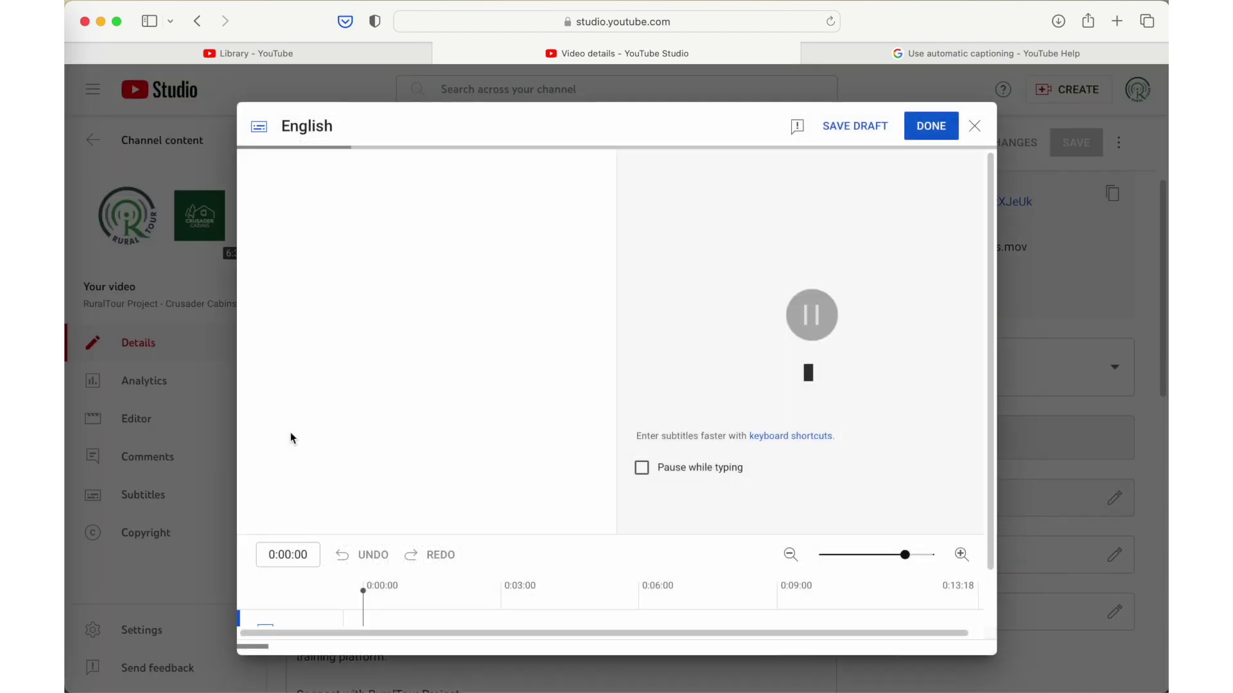
pyautogui.scroll(-2, 312, 436)
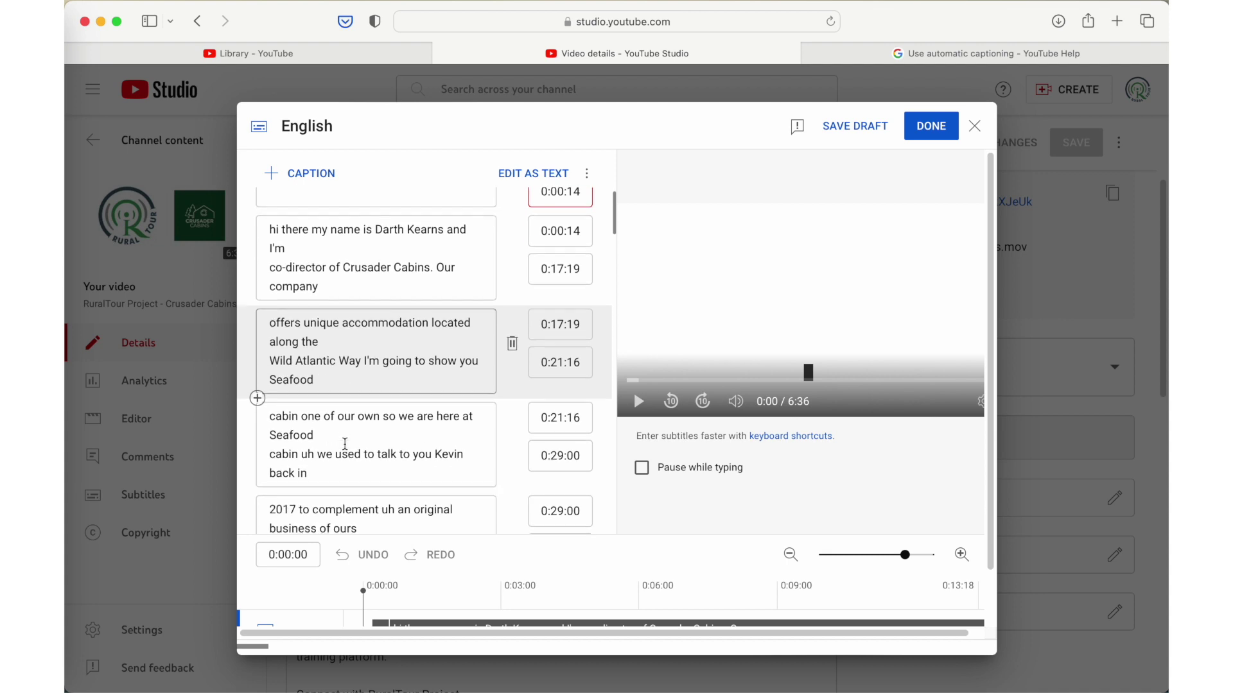
pyautogui.moveTo(313, 437); pyautogui.dragTo(289, 436)
pyautogui.write('Seaview')
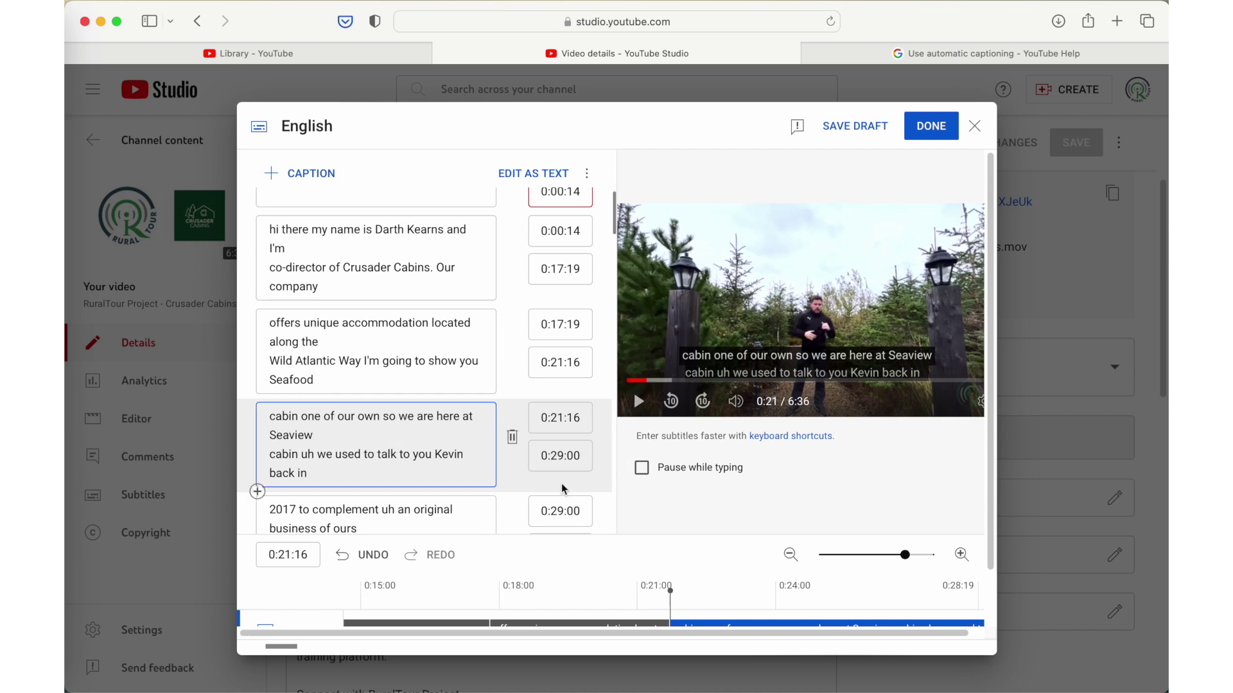
pyautogui.click(937, 134)
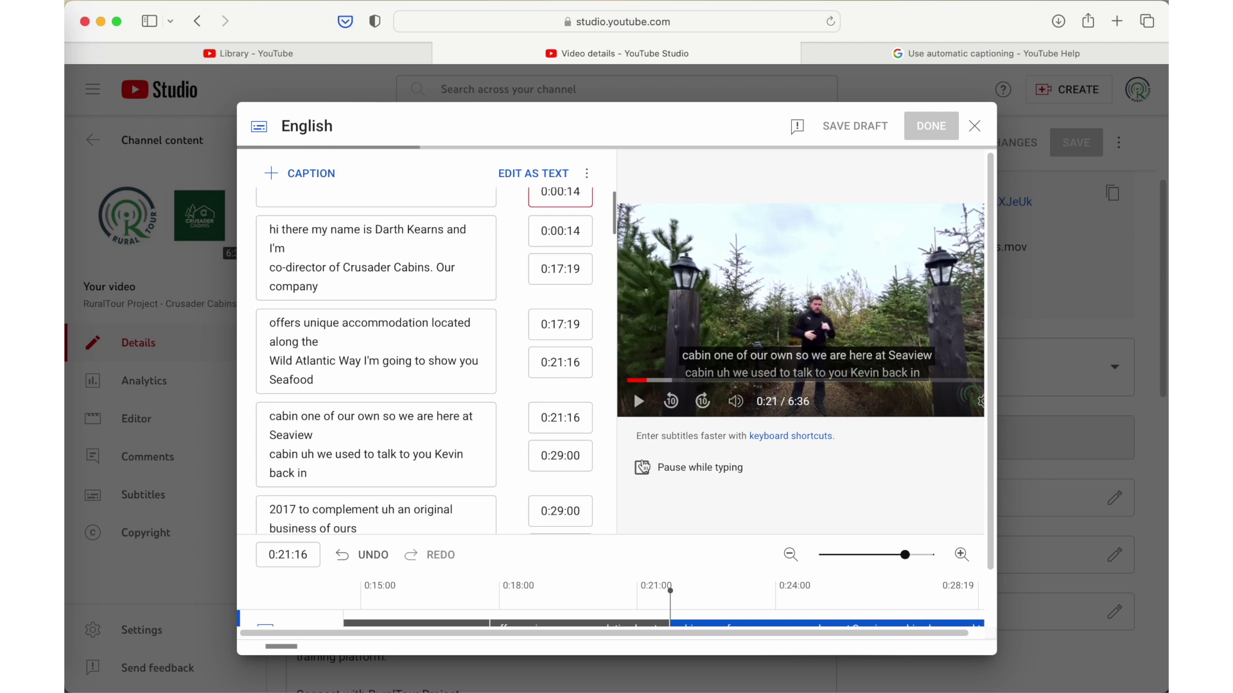
# Step: On the Crusader Cabins watch page, auto-translate the subtitles to French and play the video to check them
pyautogui.click(161, 221)
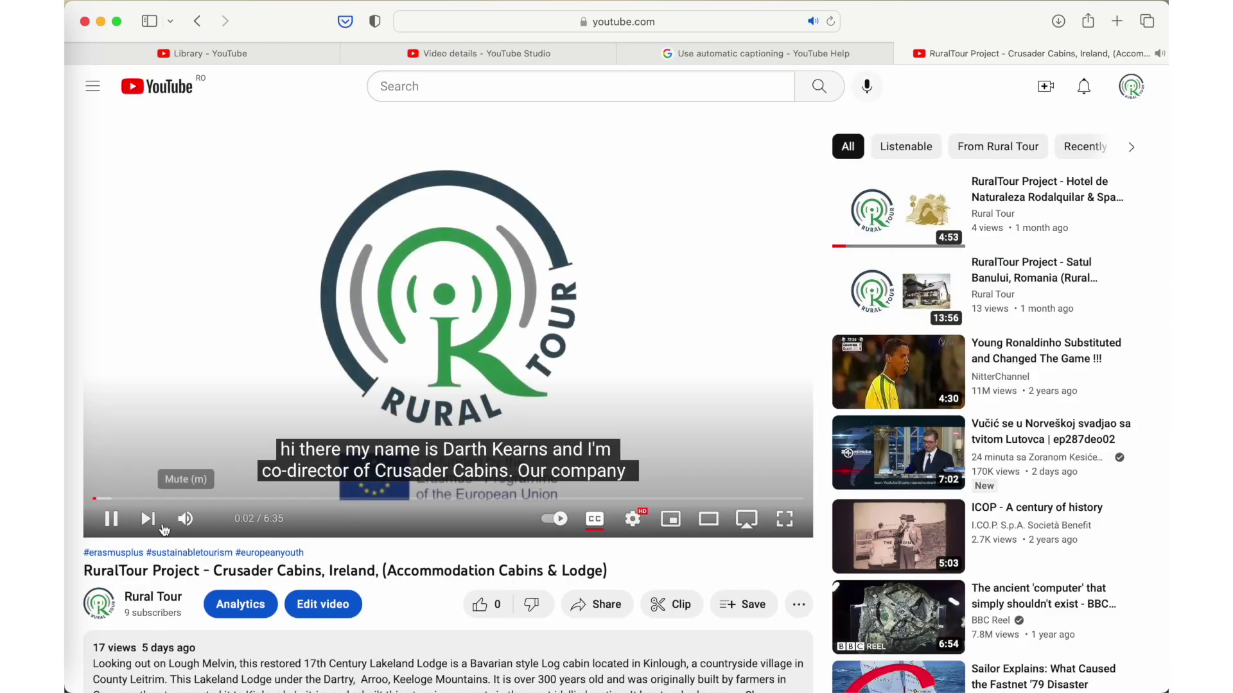
pyautogui.click(111, 518)
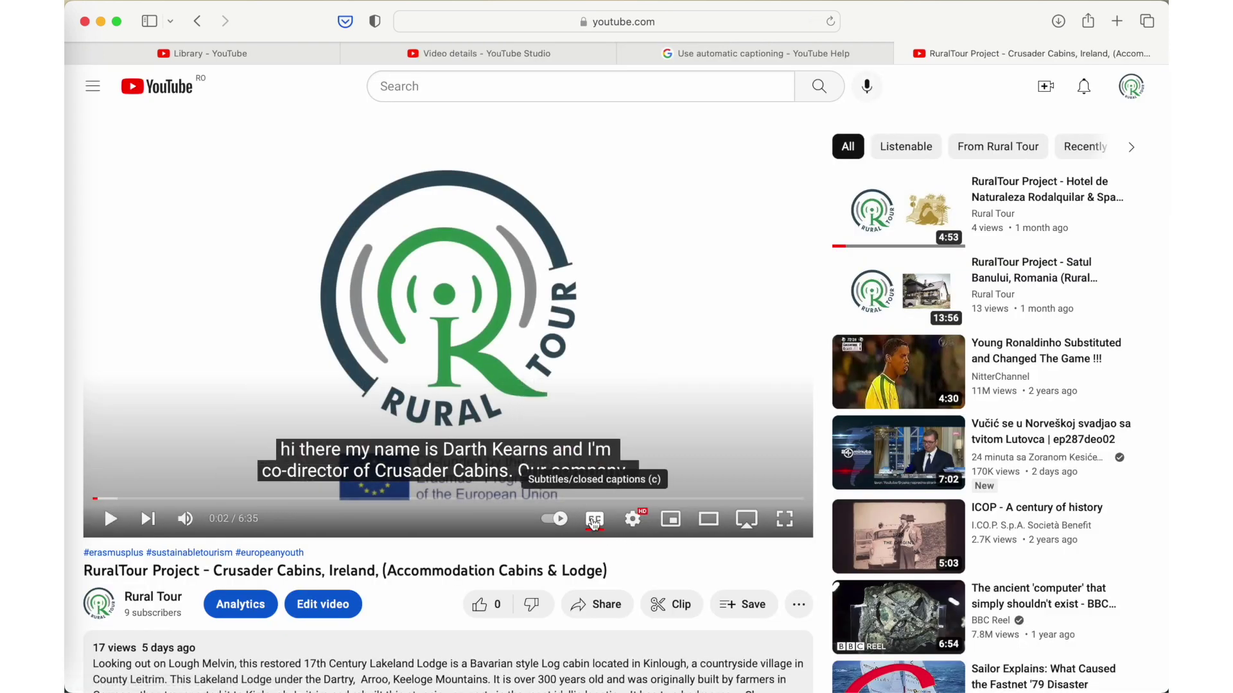
pyautogui.click(634, 520)
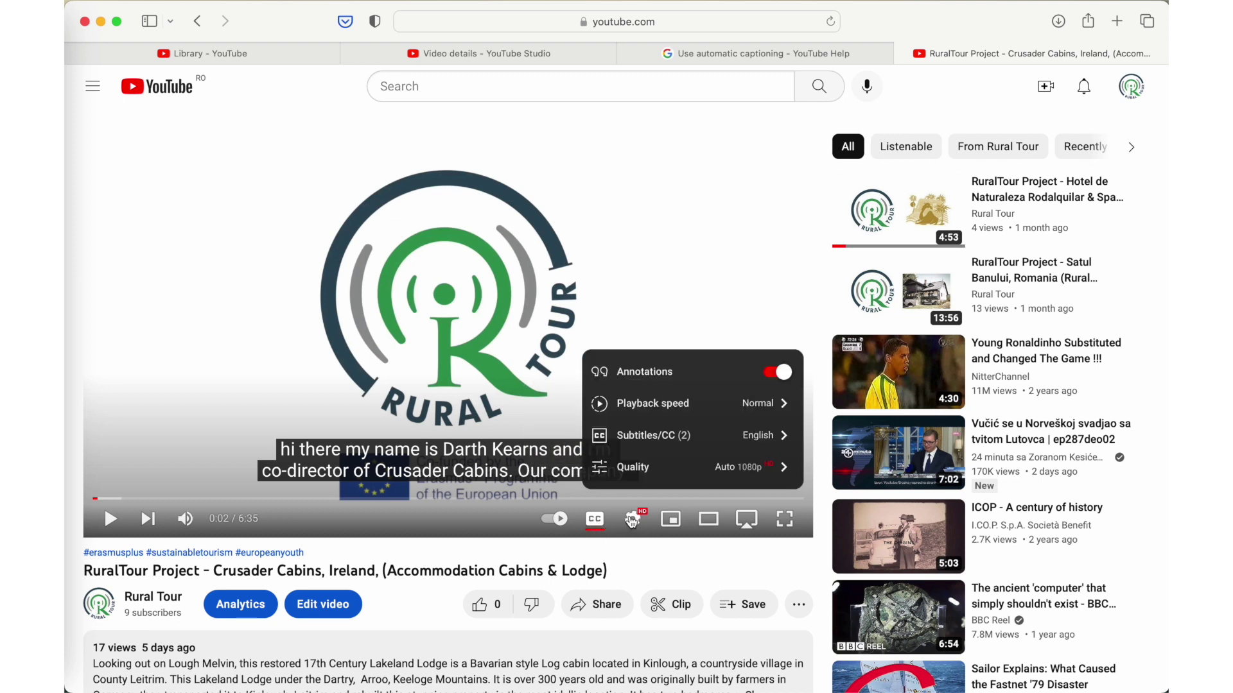
pyautogui.click(681, 441)
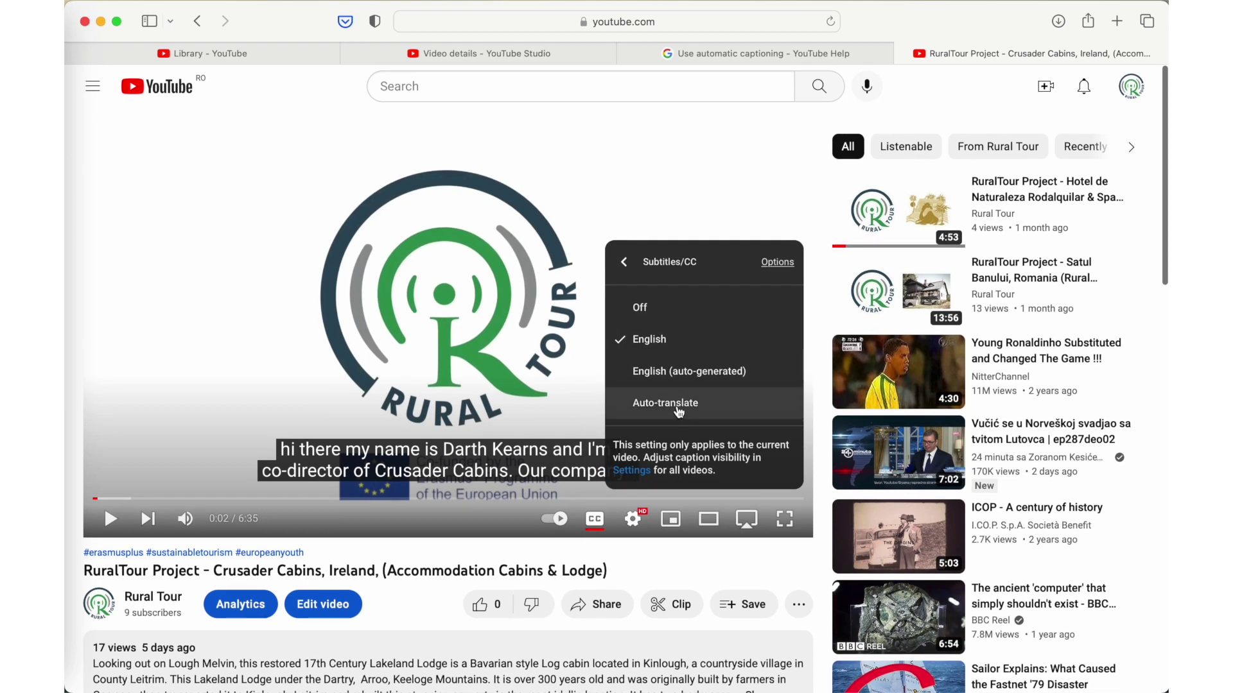
pyautogui.click(682, 411)
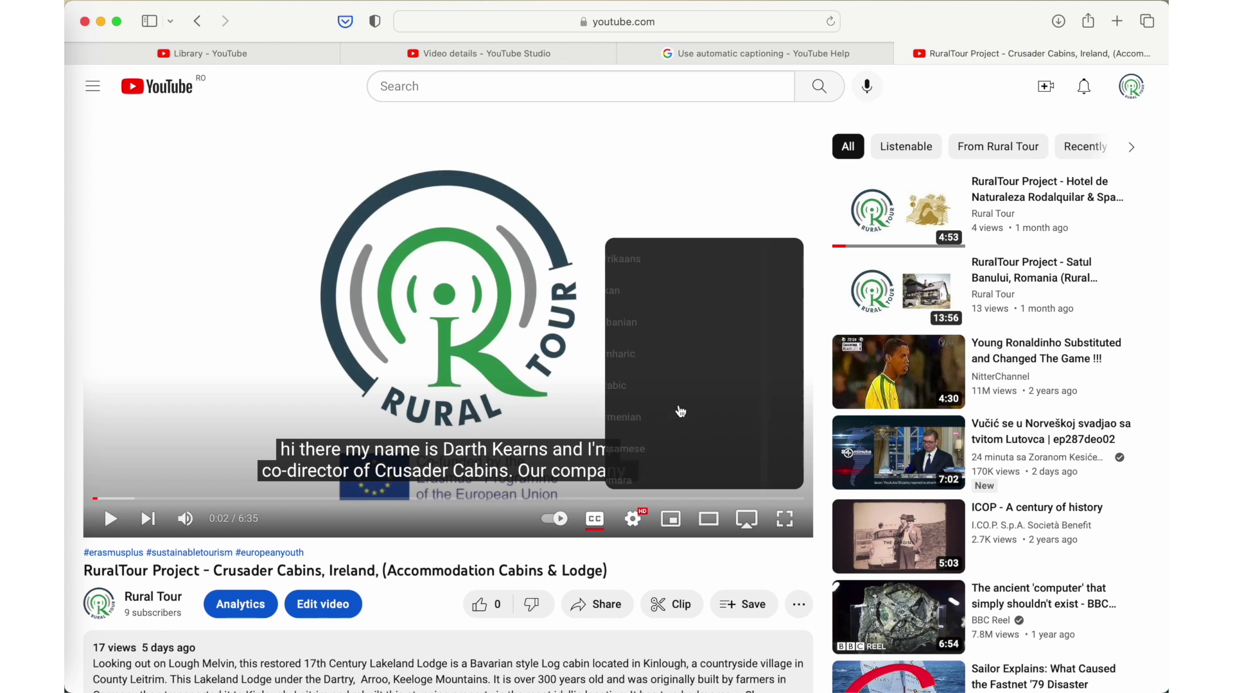
pyautogui.scroll(-2, 677, 346)
pyautogui.scroll(-8, 677, 347)
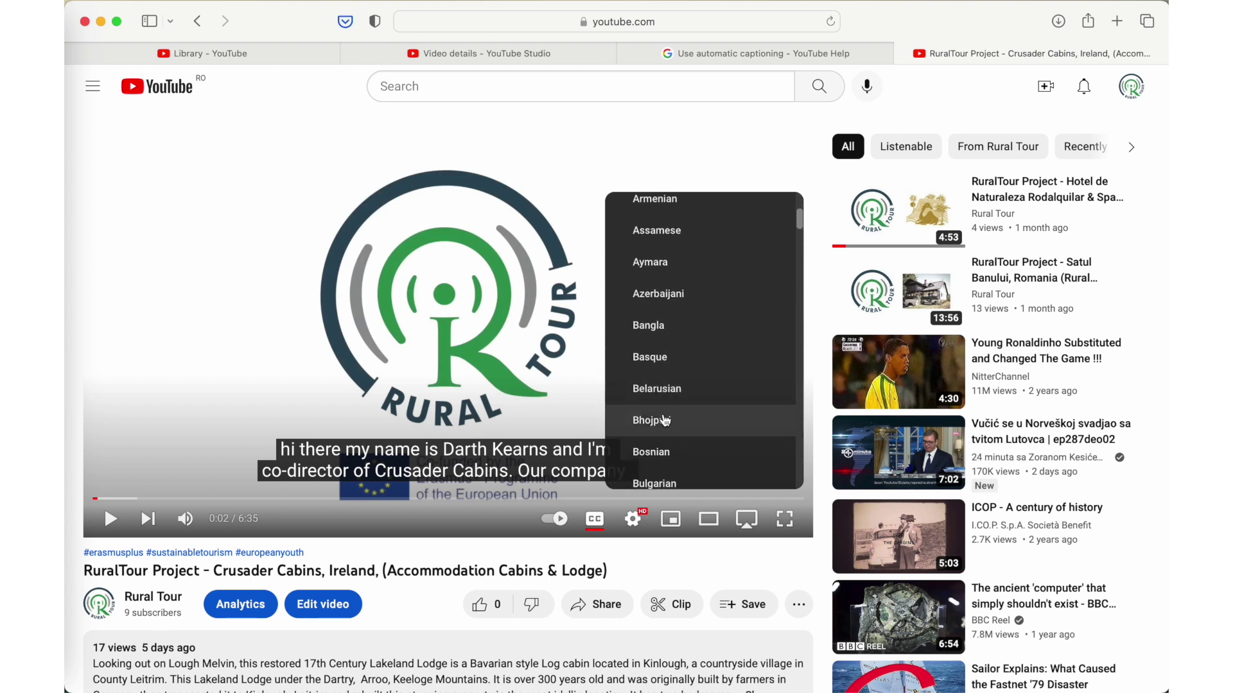
pyautogui.scroll(-7, 663, 387)
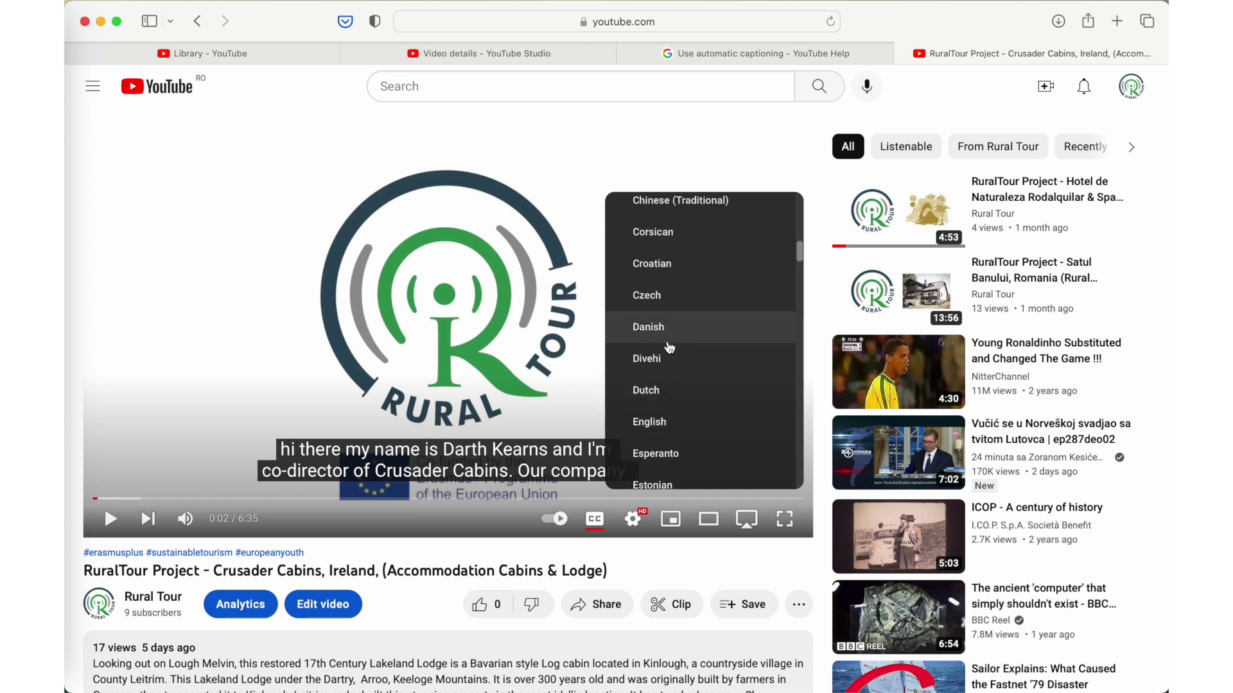
pyautogui.scroll(-3, 673, 386)
pyautogui.scroll(-5, 672, 386)
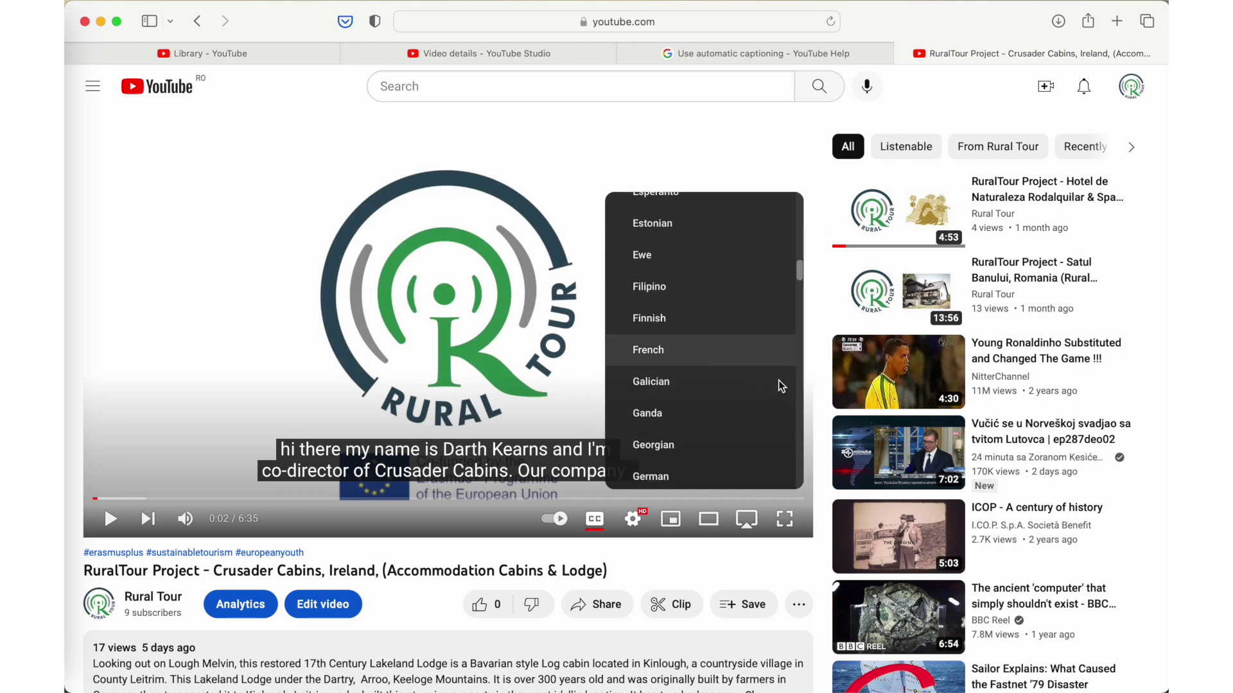
pyautogui.click(777, 351)
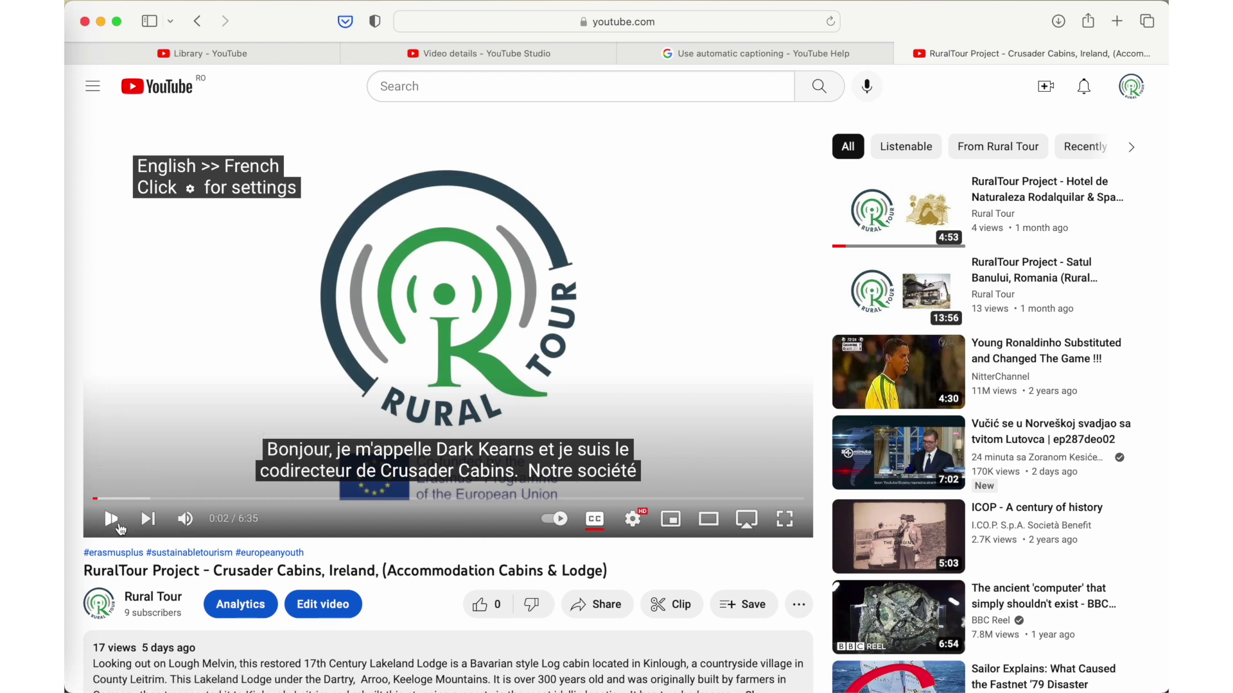
pyautogui.click(112, 520)
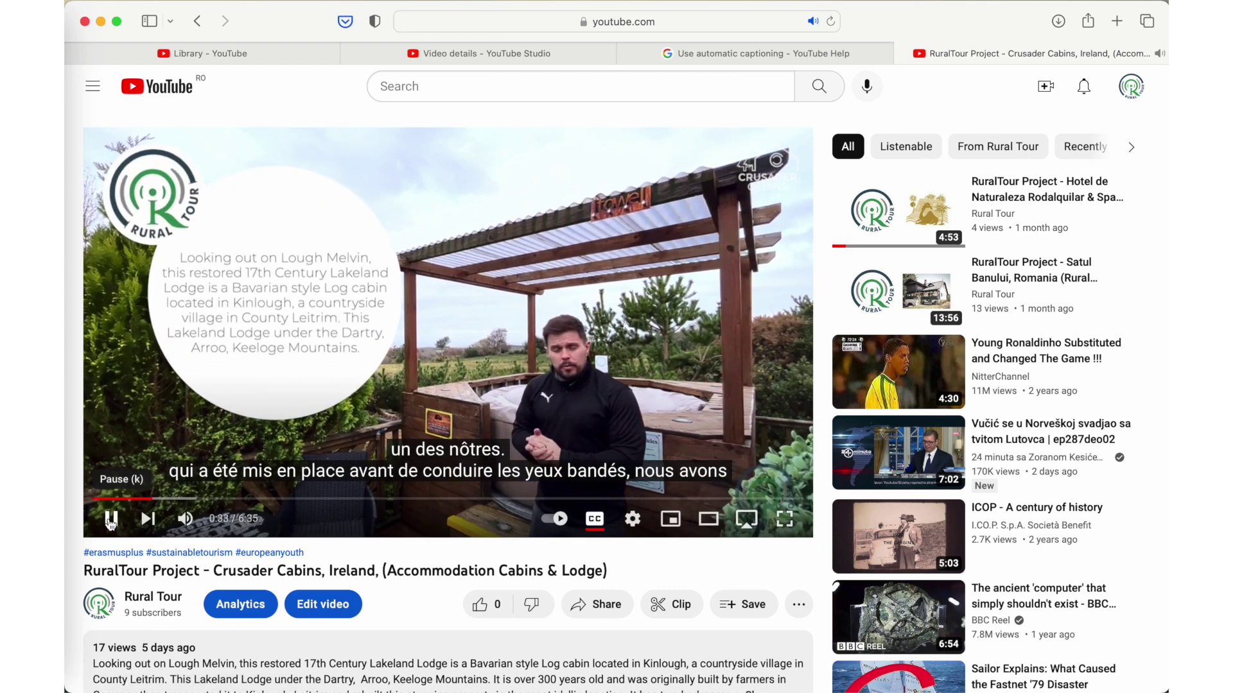
pyautogui.click(111, 520)
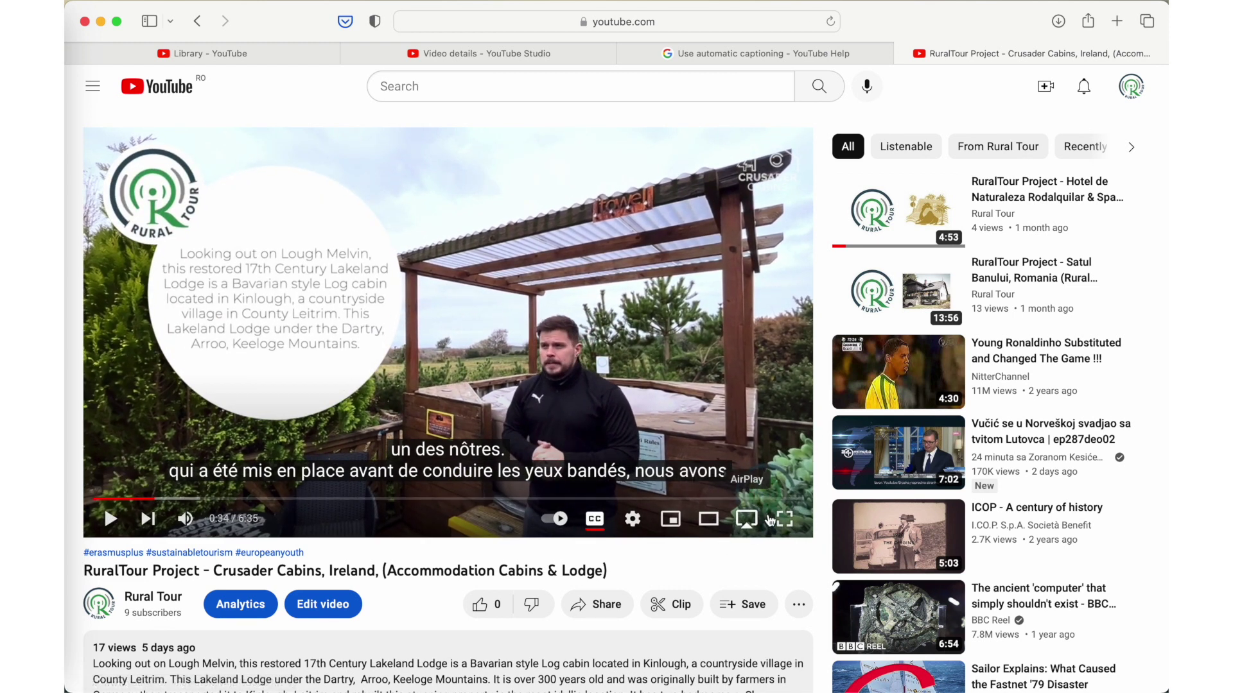
# Step: Turn the video's subtitles off and close the watch page to return to the video details in YouTube Studio
pyautogui.click(634, 523)
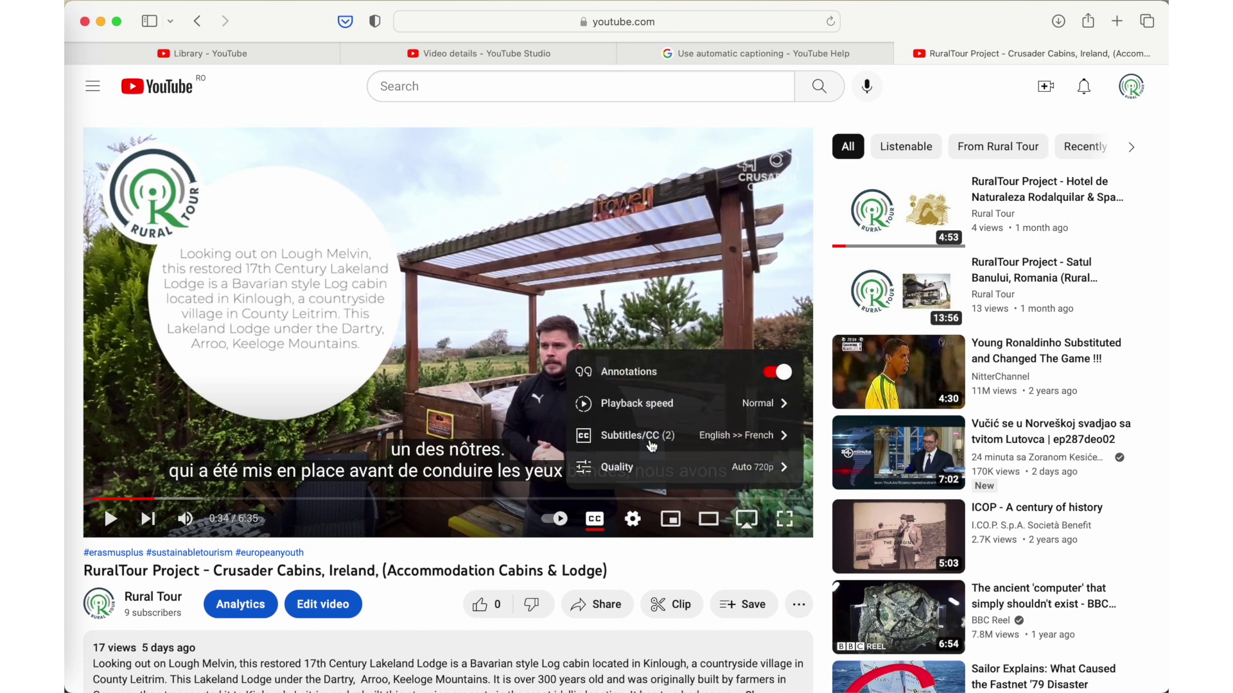
pyautogui.click(723, 443)
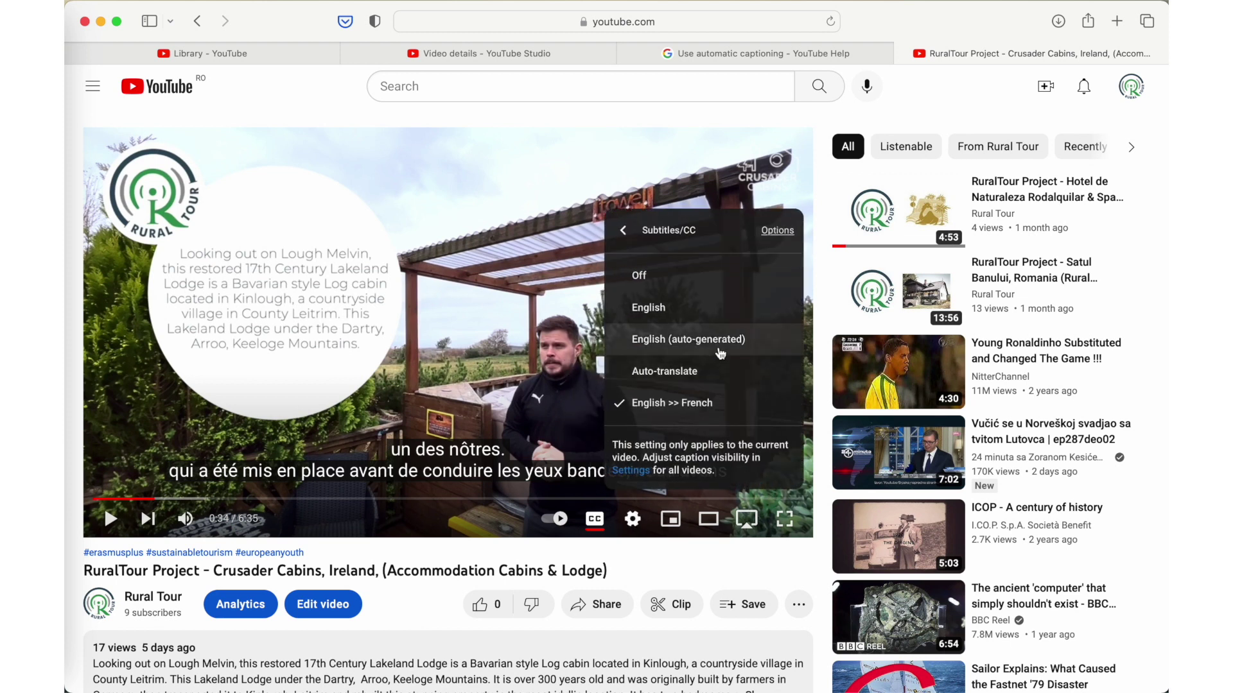
pyautogui.click(645, 275)
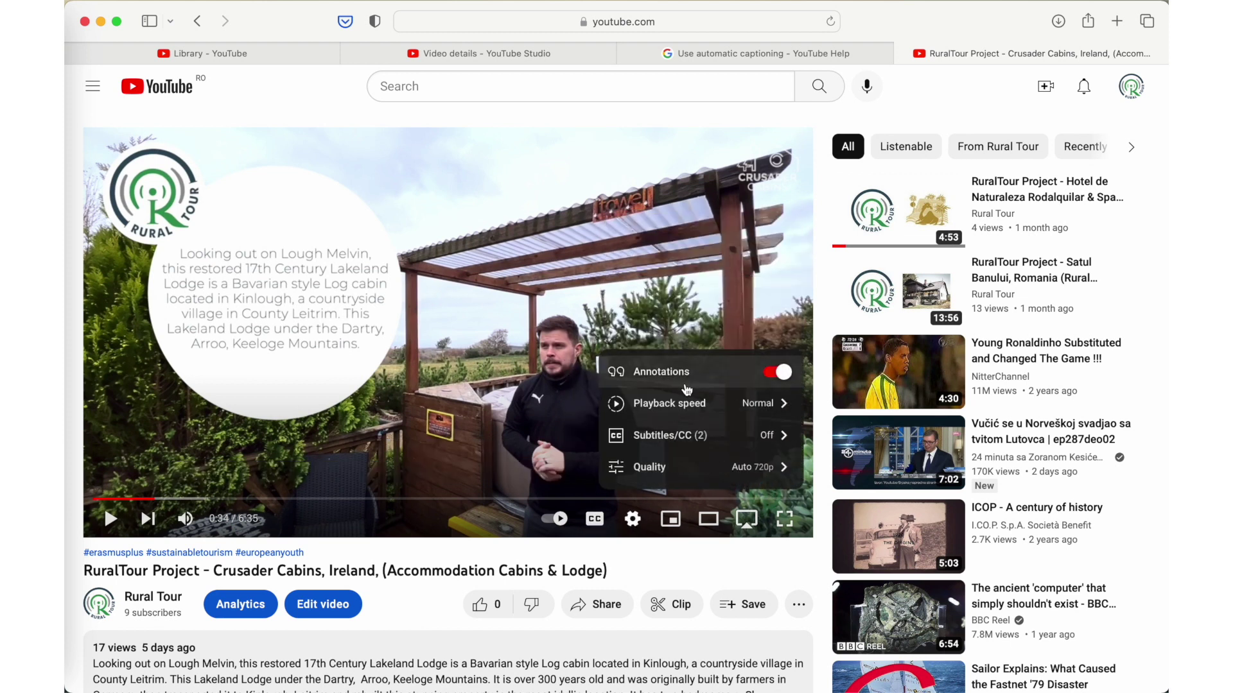
pyautogui.click(906, 53)
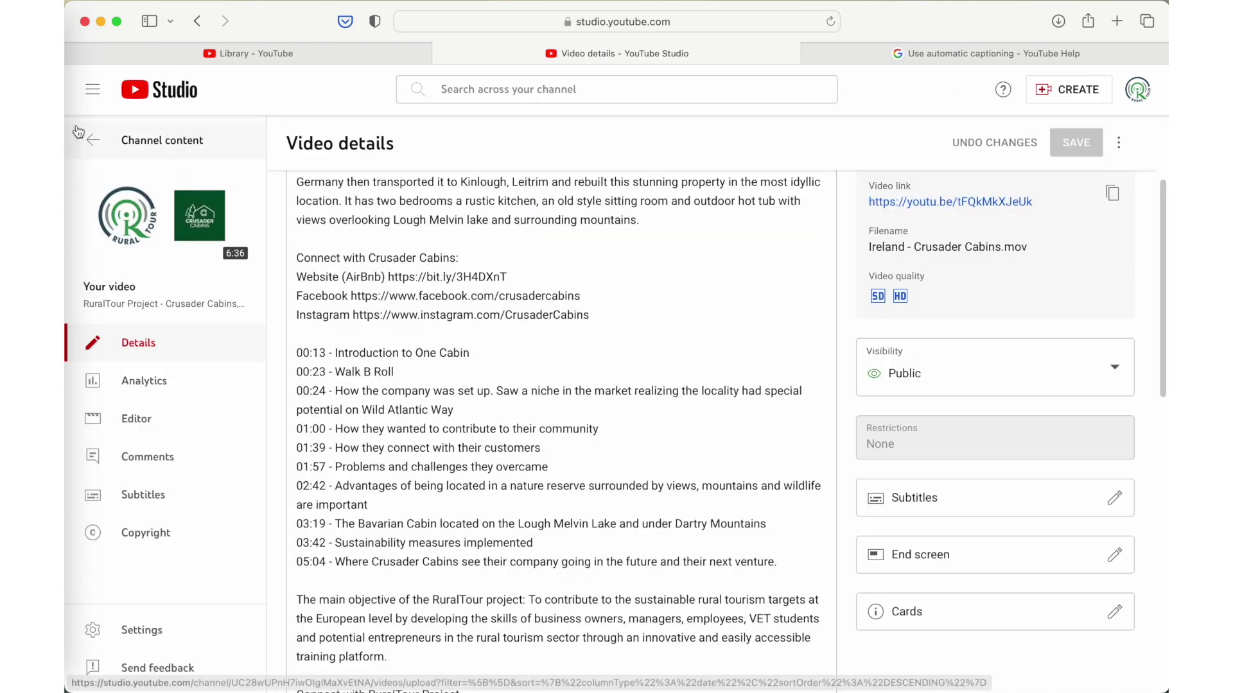
# Step: Return to the channel content, open the Muddy Soul's video's details, and review its description, subtitles, thumbnail, playlist and audience settings
pyautogui.click(93, 140)
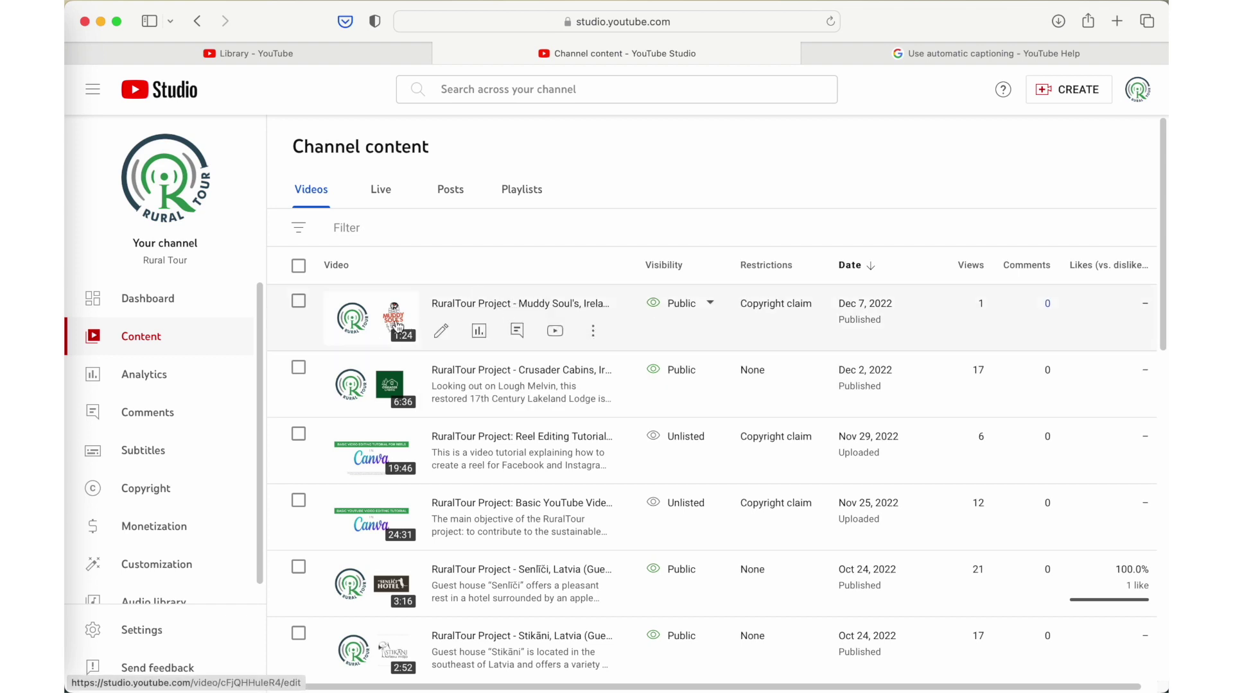
pyautogui.click(441, 332)
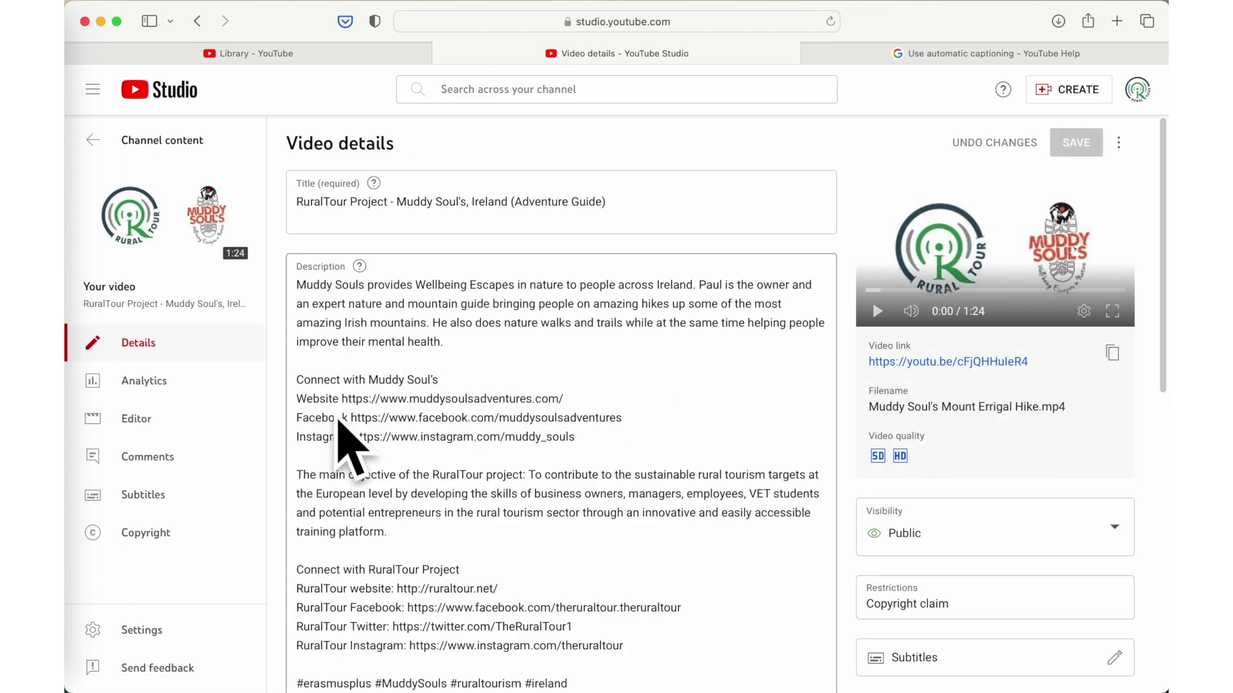
pyautogui.scroll(-3, 471, 371)
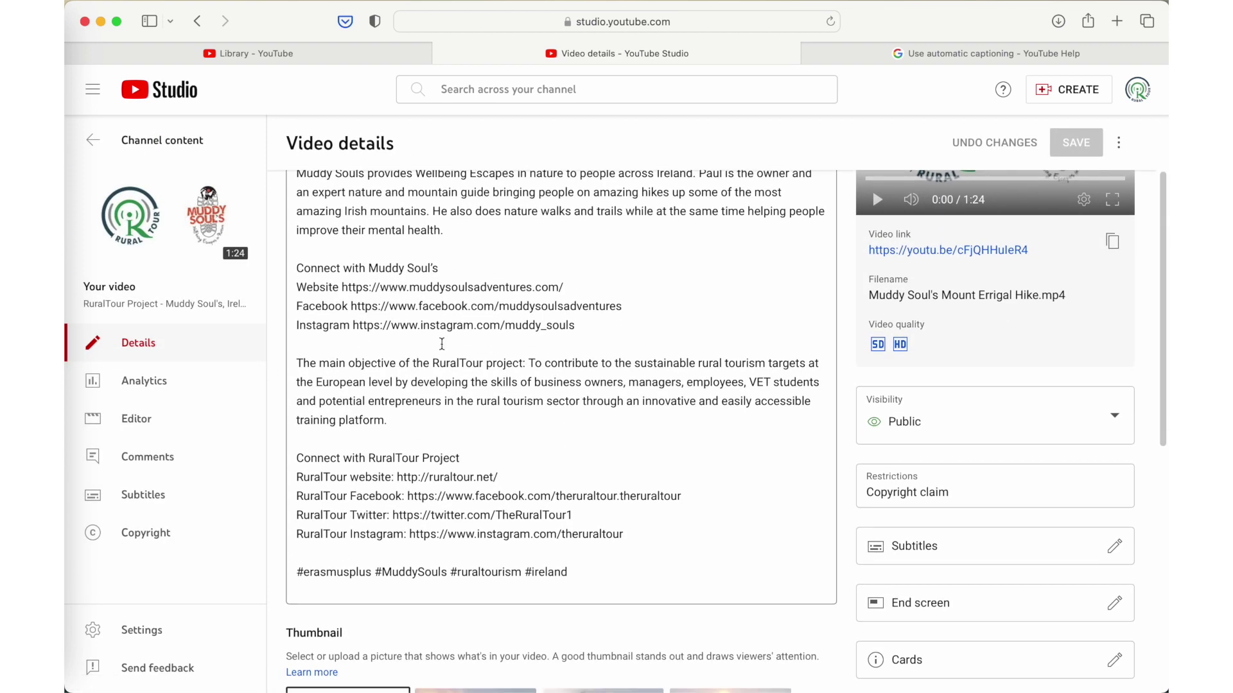
pyautogui.scroll(1, 443, 353)
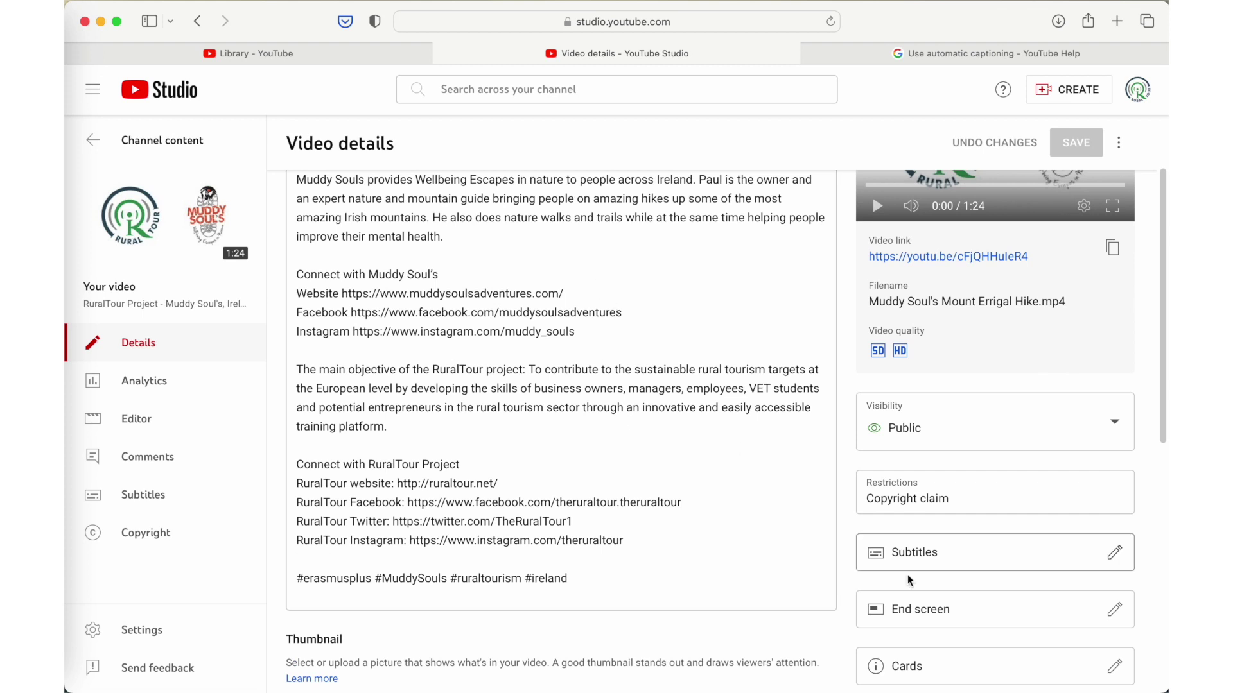
pyautogui.scroll(-3, 862, 603)
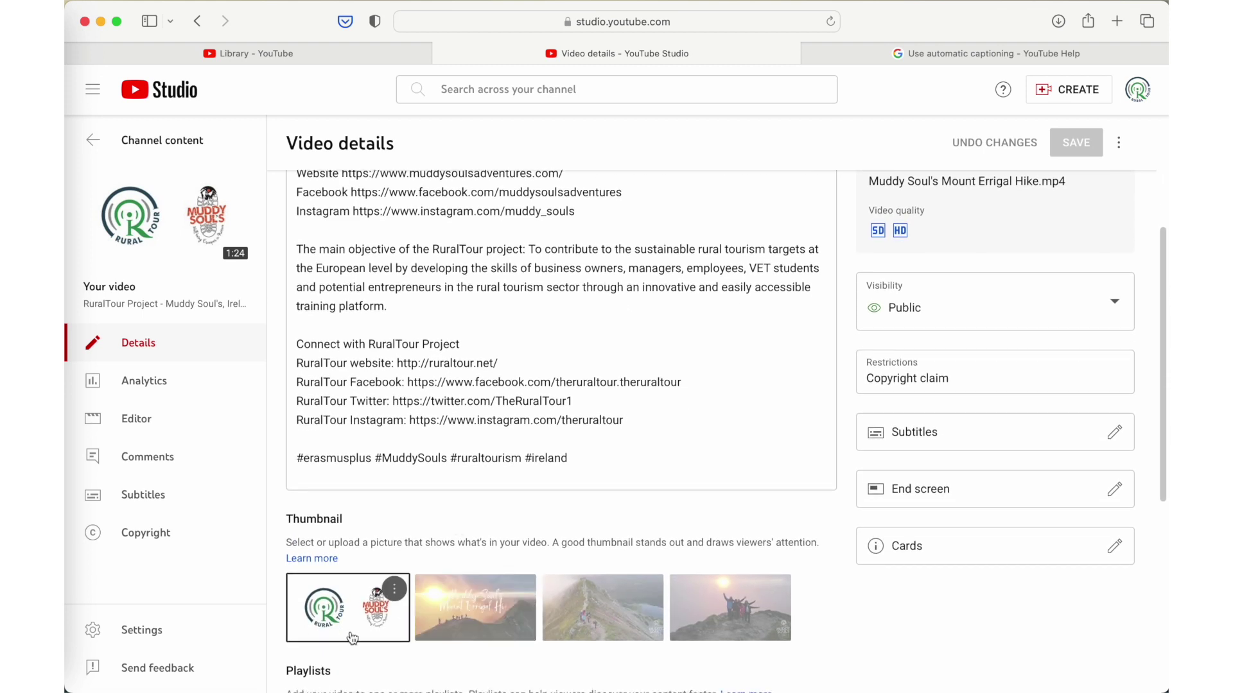
pyautogui.scroll(-10, 484, 429)
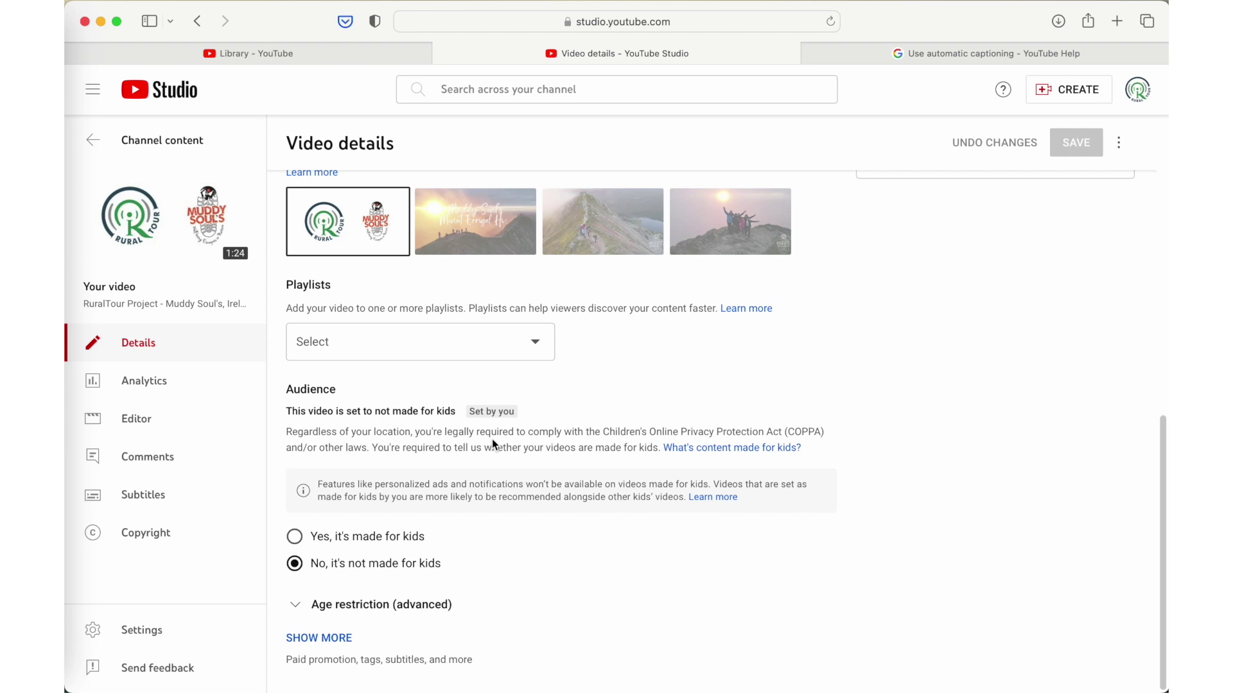
pyautogui.scroll(15, 492, 438)
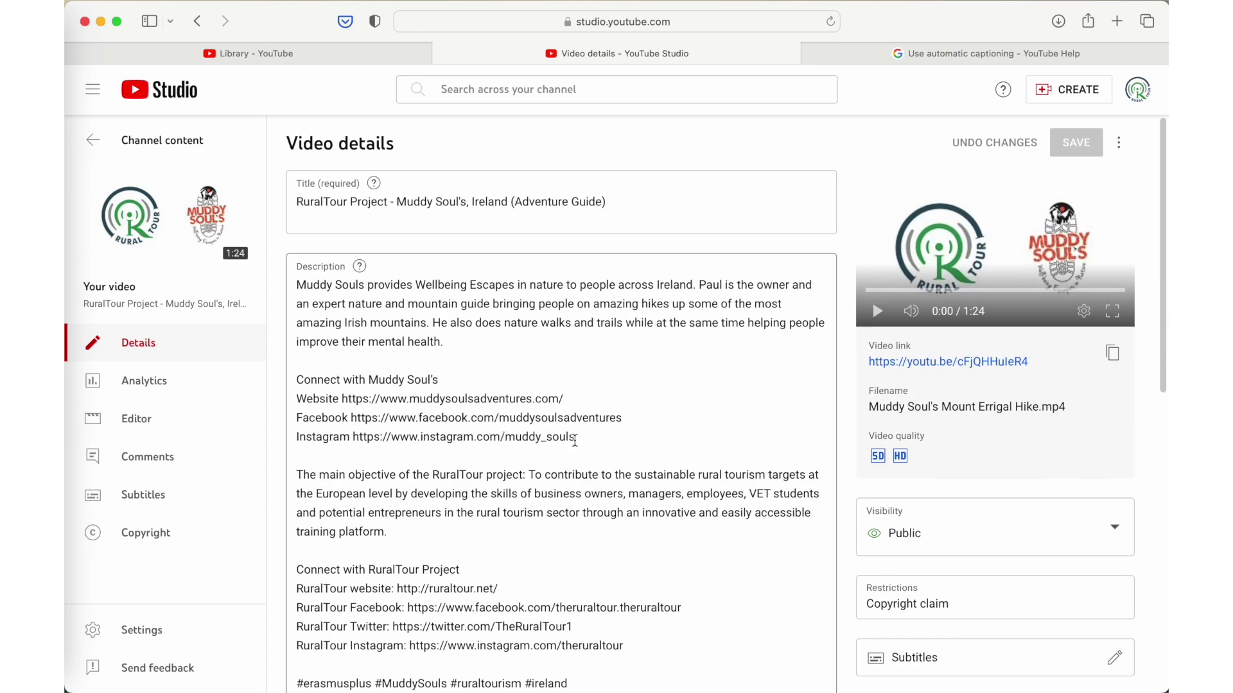